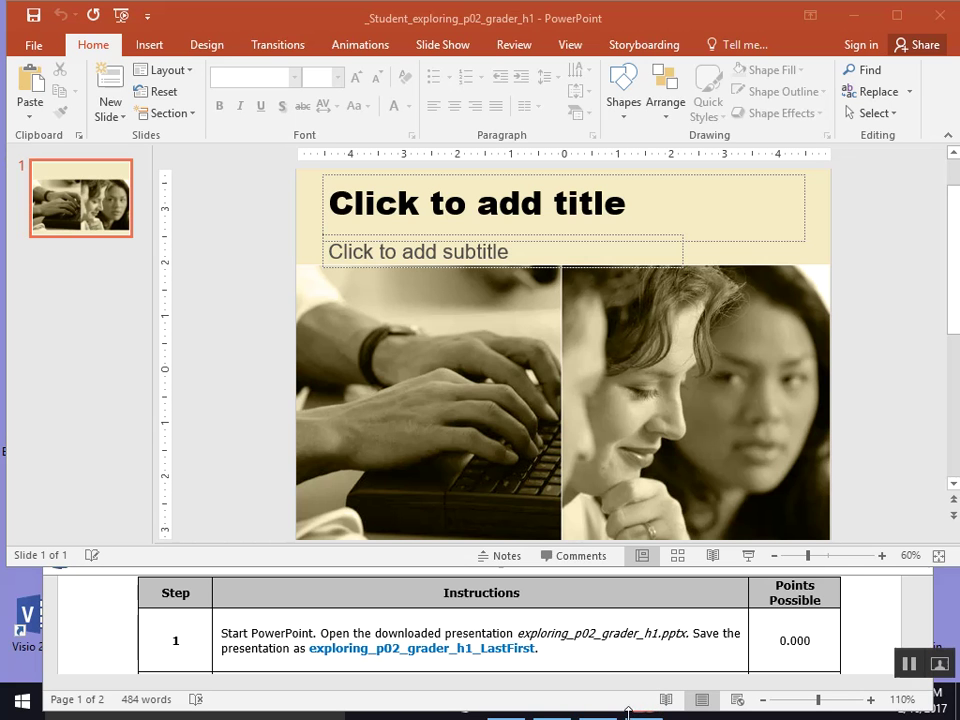
Stretch the Word instructions window to full height and open the 2 PPT VIDEO folder.
drag(628, 708, 630, 668)
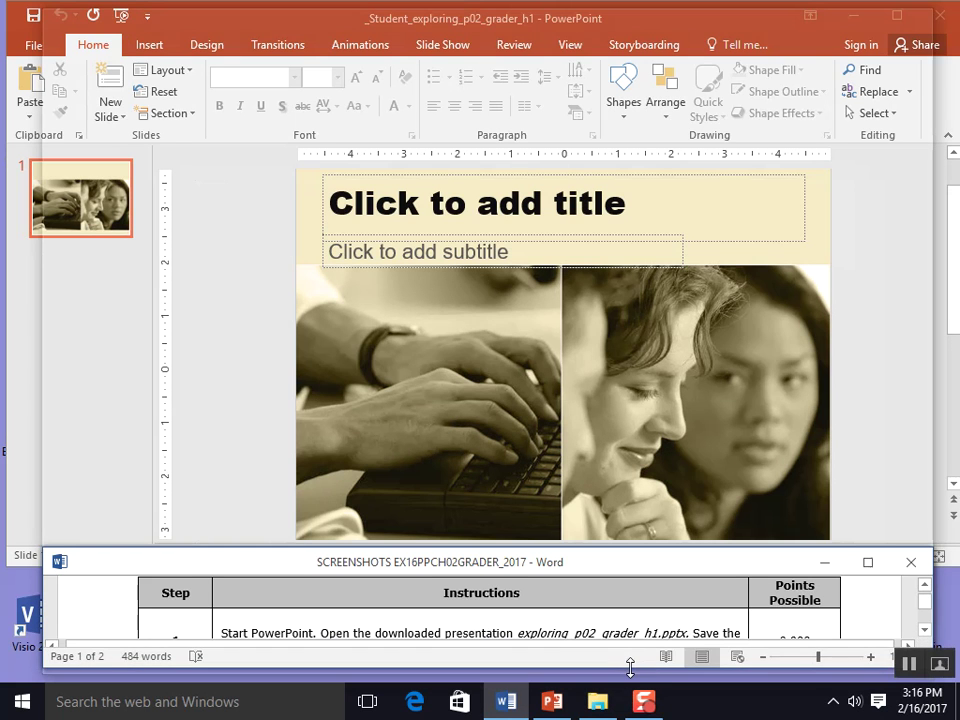
double_click(630, 668)
click(597, 702)
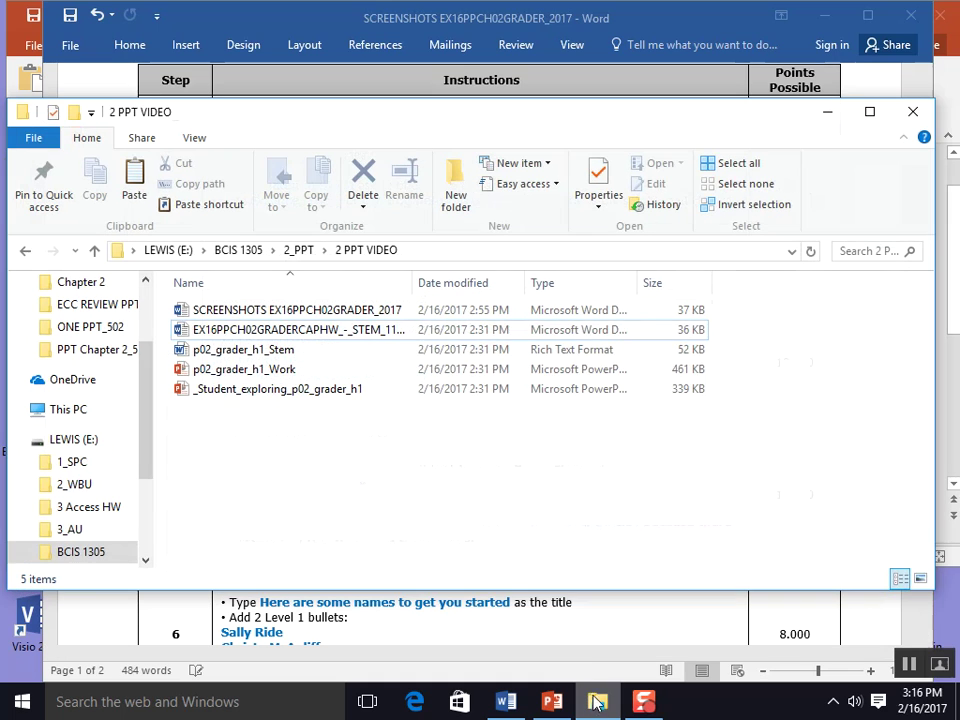
Widen the Name column and review each file, ending on _Student_exploring_p02_grader_h1.
click(206, 335)
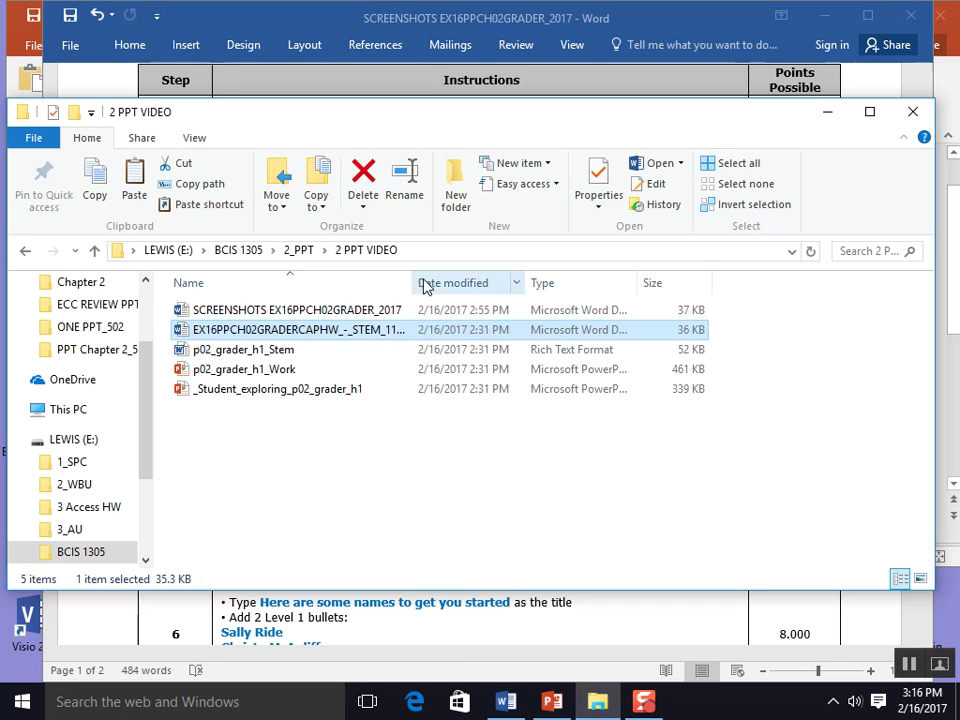
drag(410, 282, 473, 283)
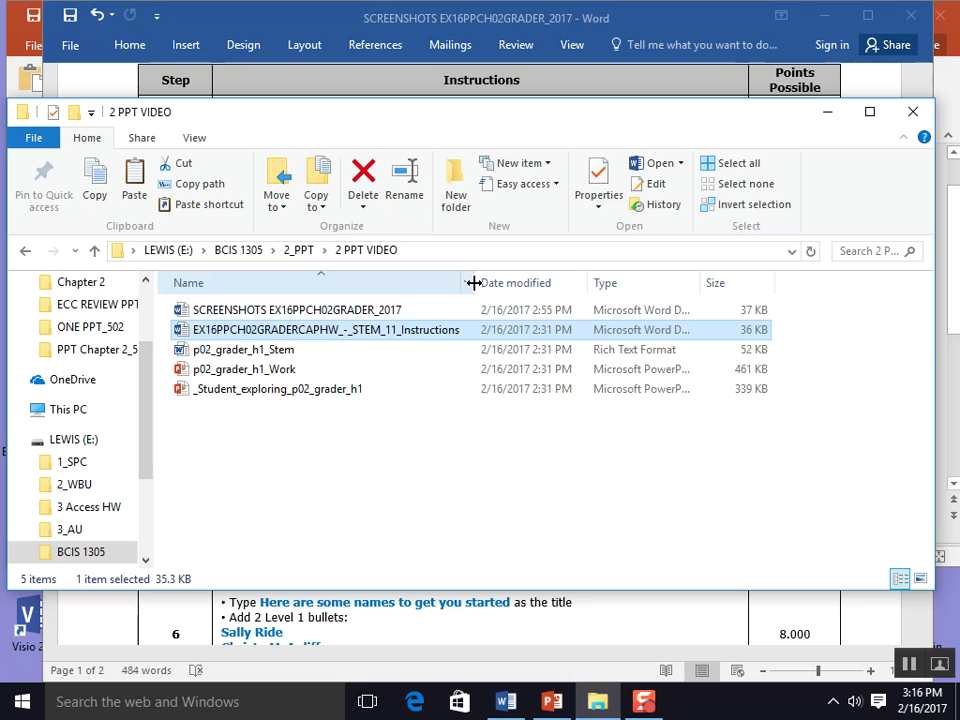
click(252, 348)
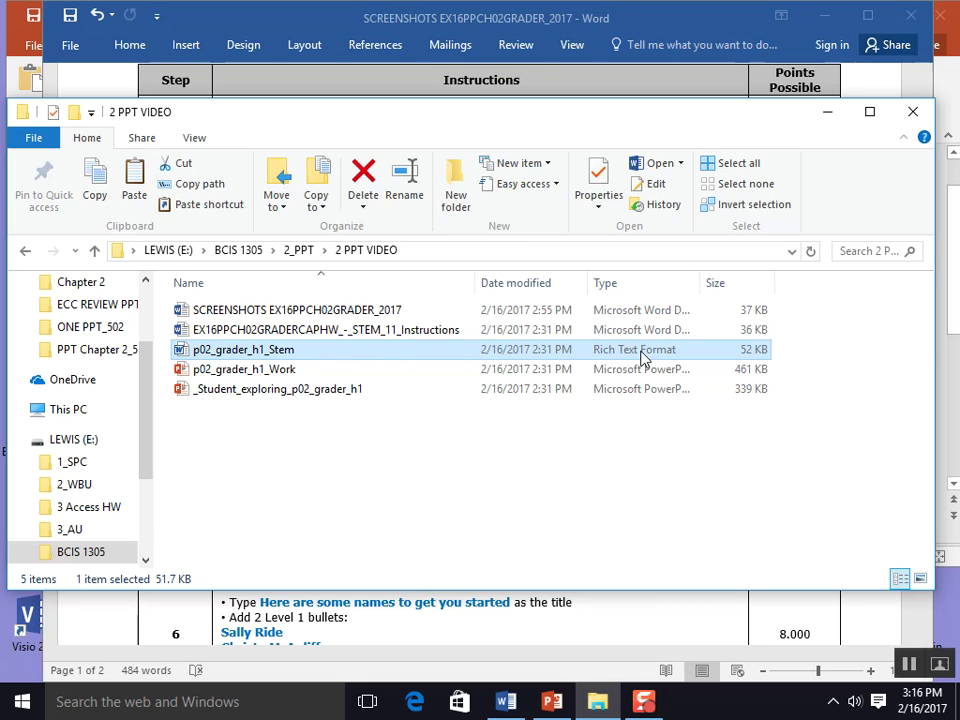
click(290, 371)
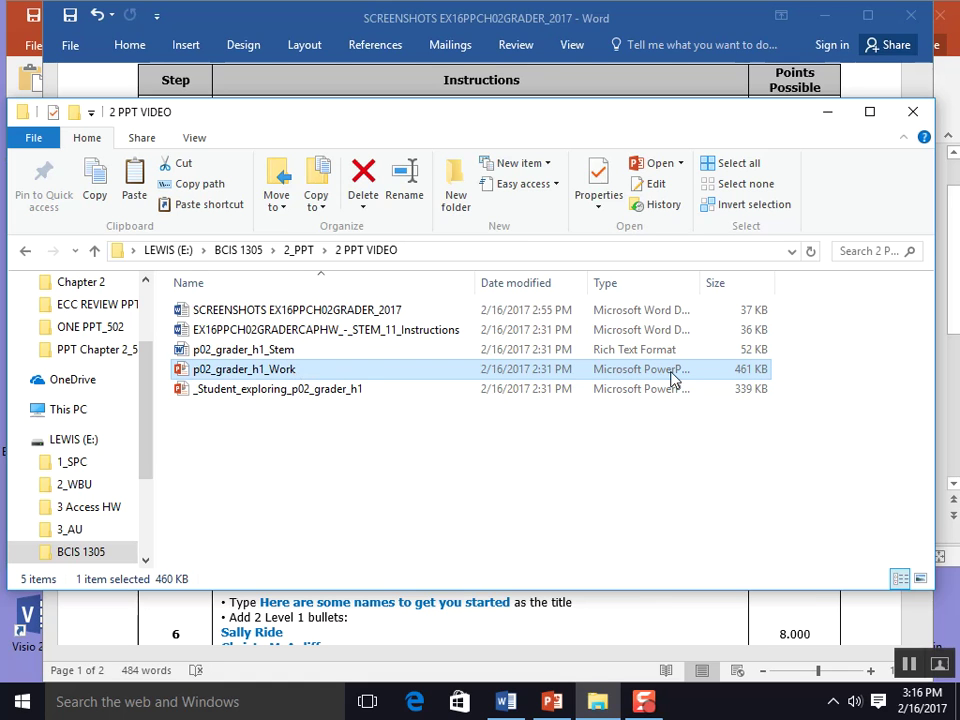
click(289, 393)
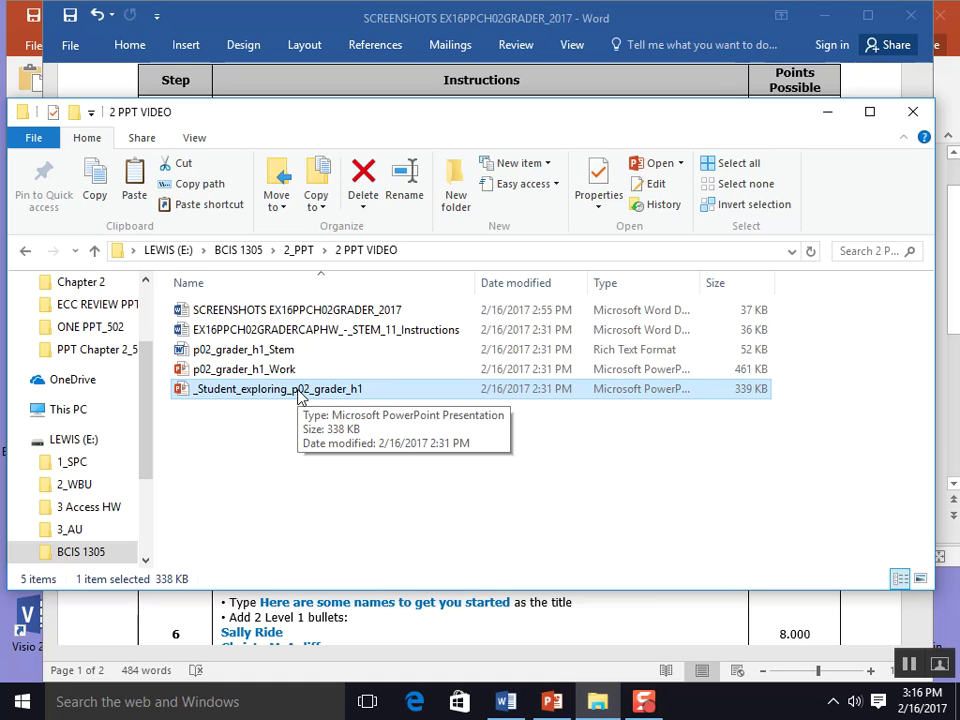
Open _Student_exploring_p02_grader_h1 and save a copy in 2 PPT VIDEO, replacing _Student with the student's surname.
double_click(298, 390)
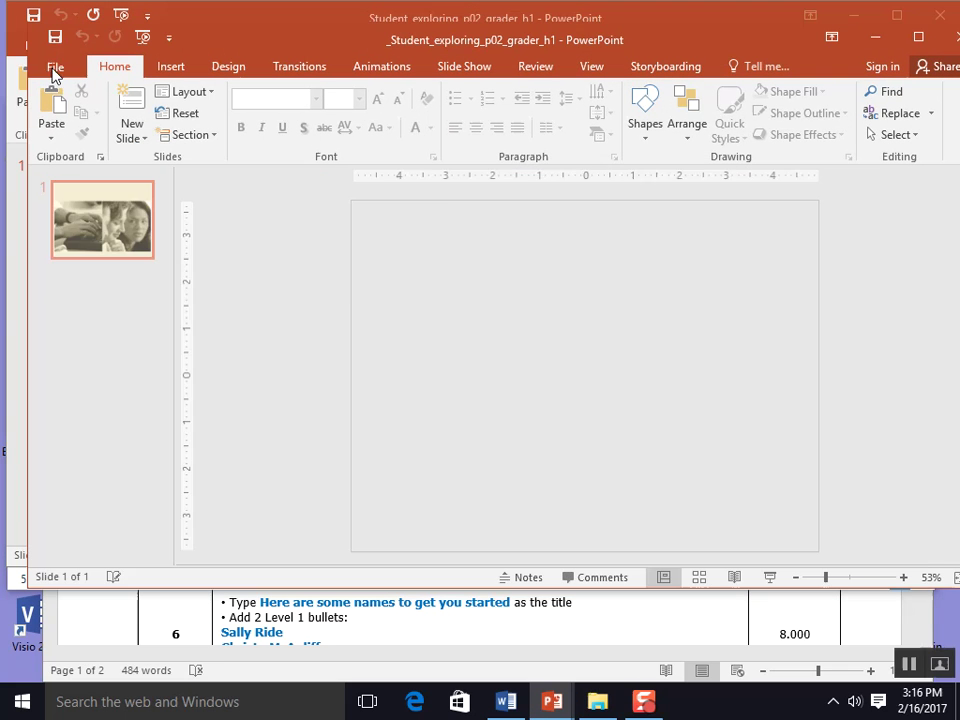
click(50, 66)
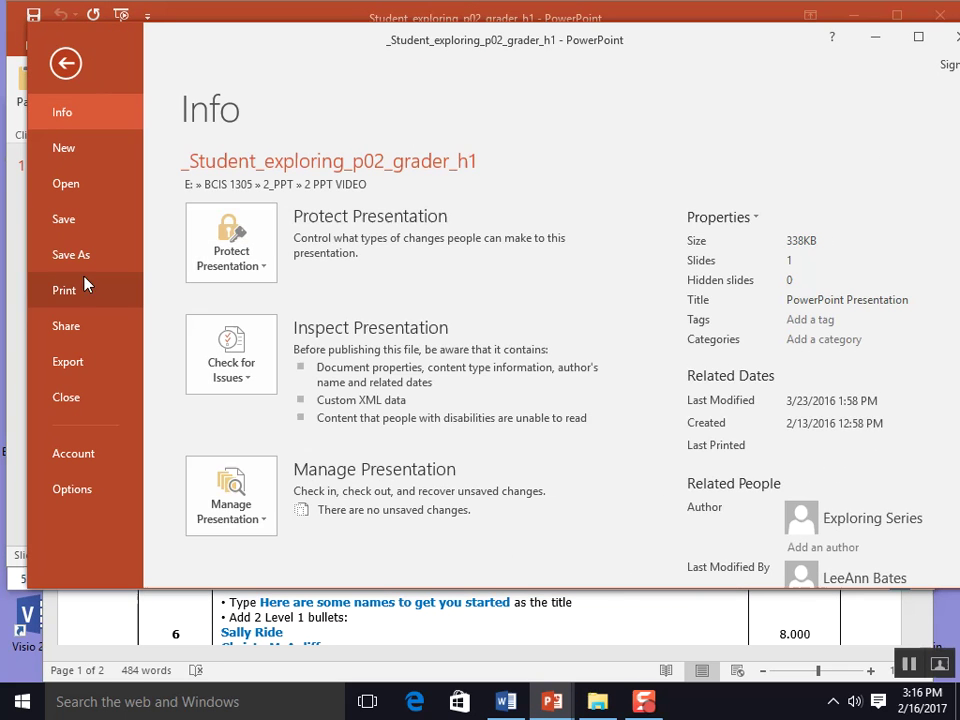
click(92, 258)
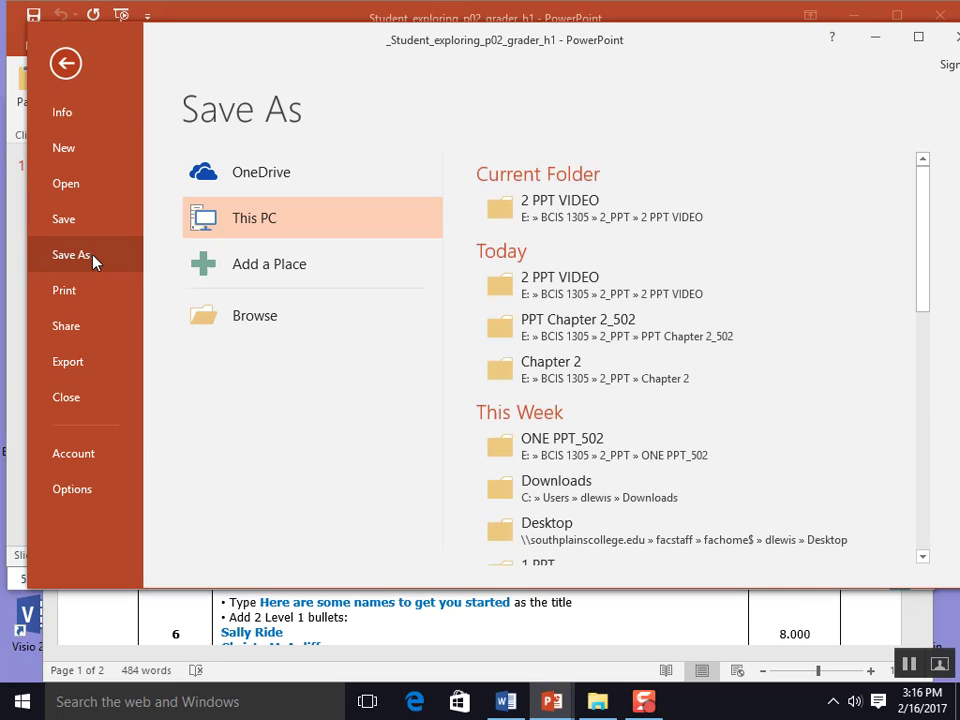
click(527, 210)
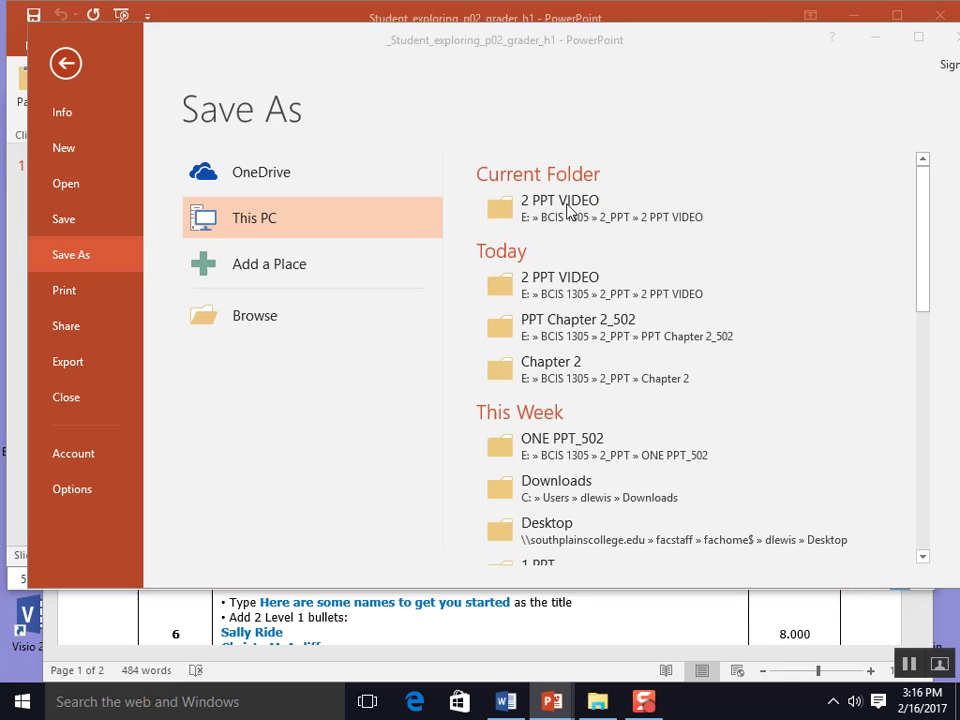
click(202, 550)
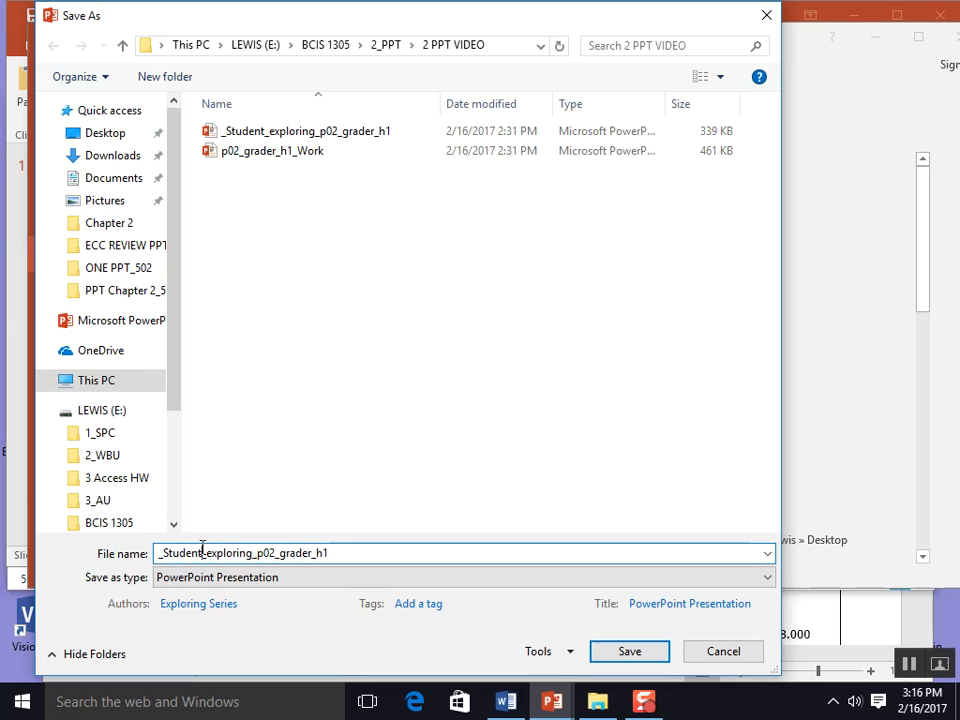
drag(202, 549, 150, 527)
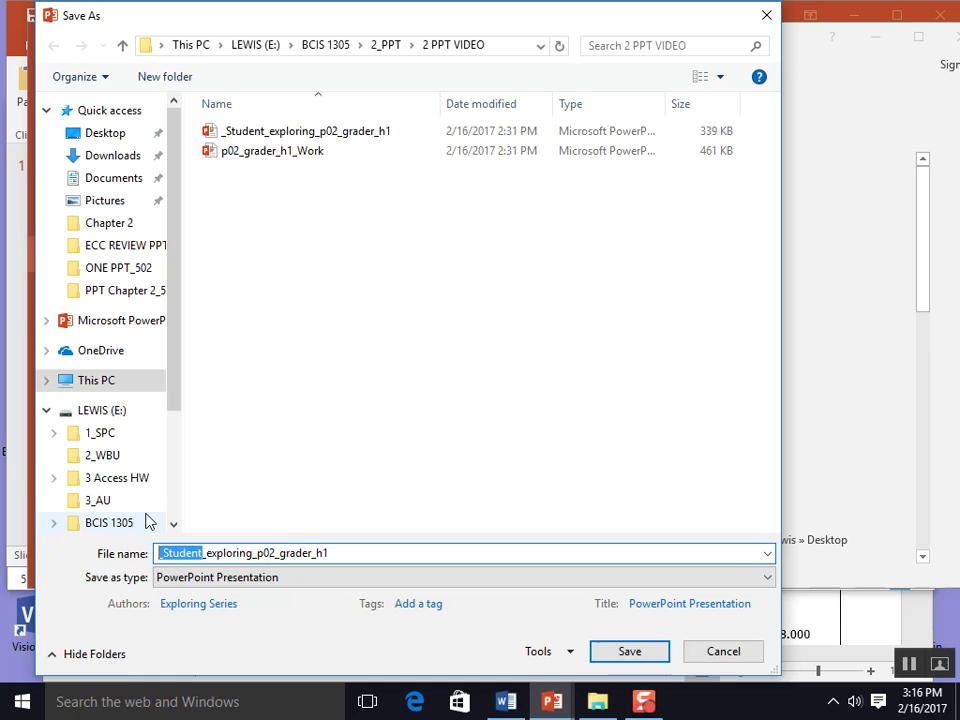
text(1 LEWIS)
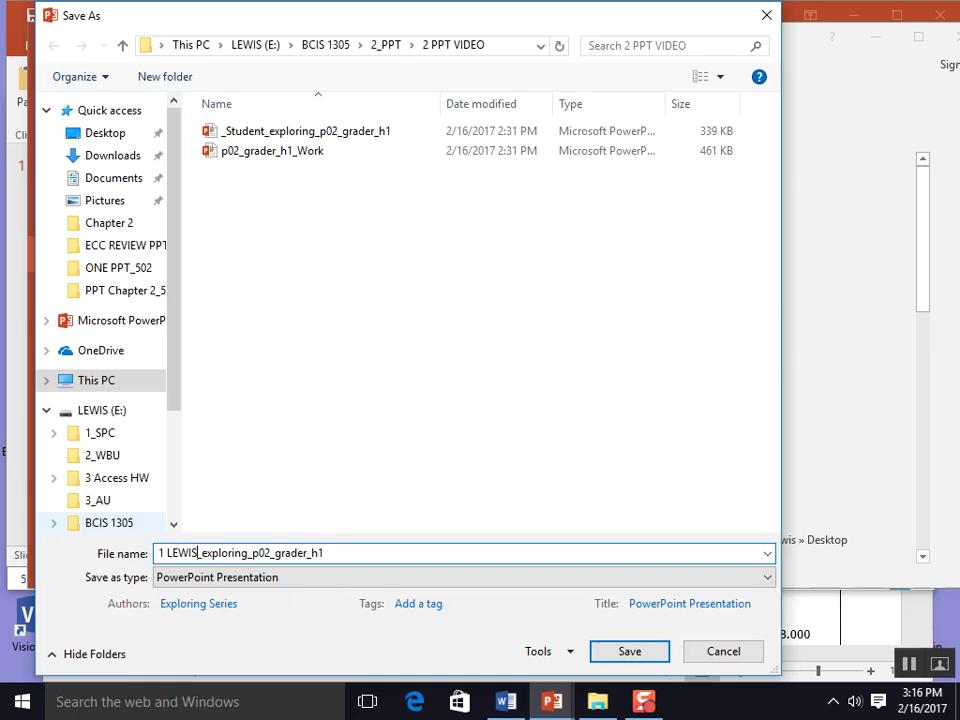
click(630, 651)
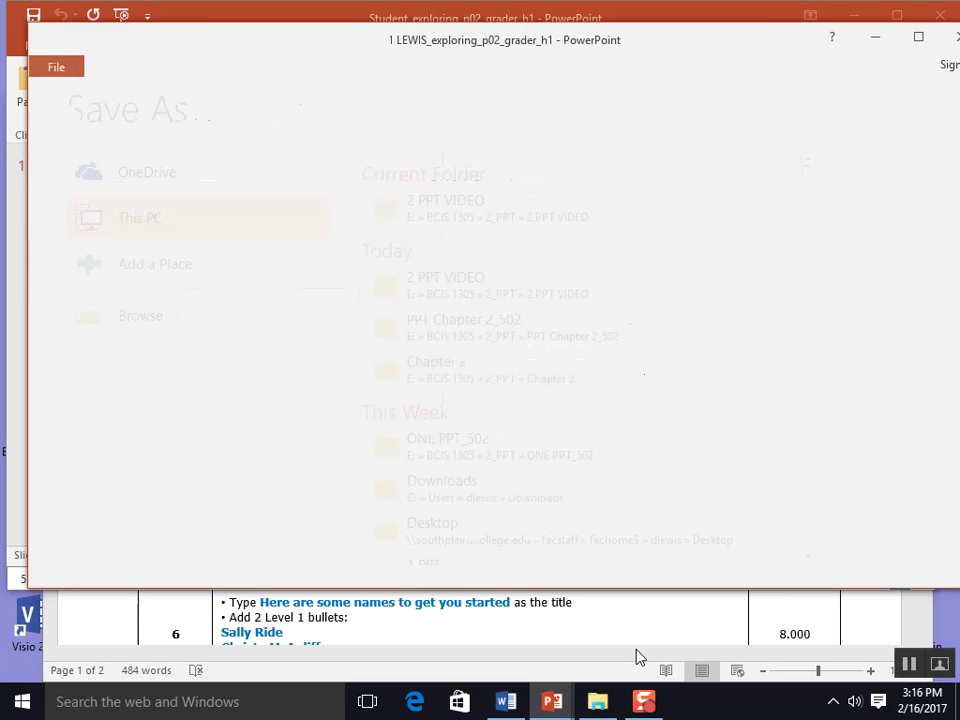
click(601, 698)
Check the newly saved renamed copy, close File Explorer, and reposition the presentation window.
click(210, 414)
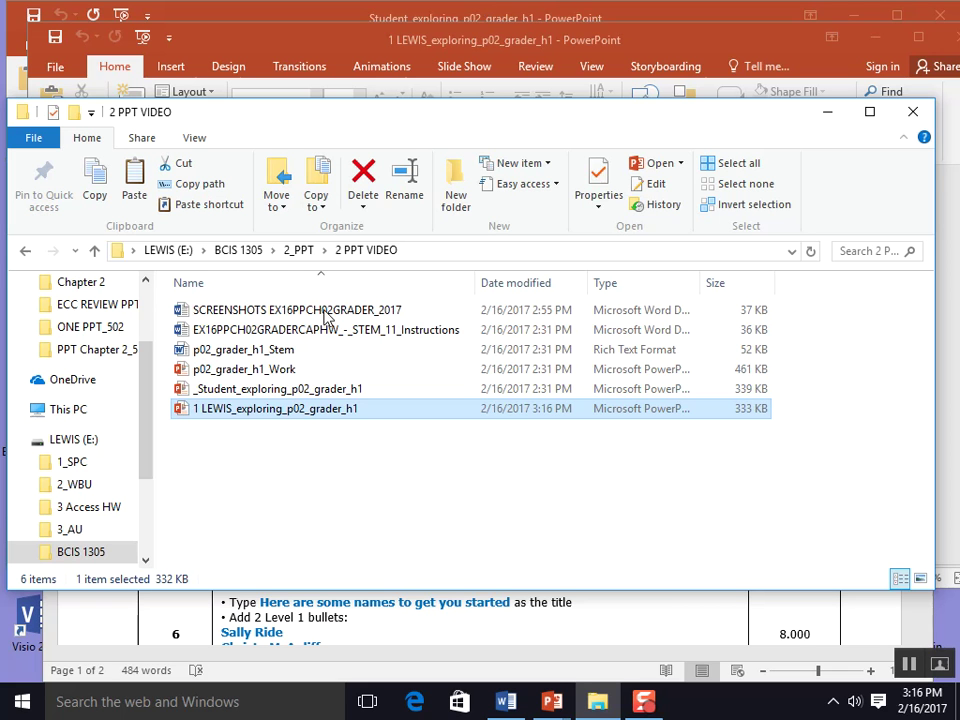
click(913, 111)
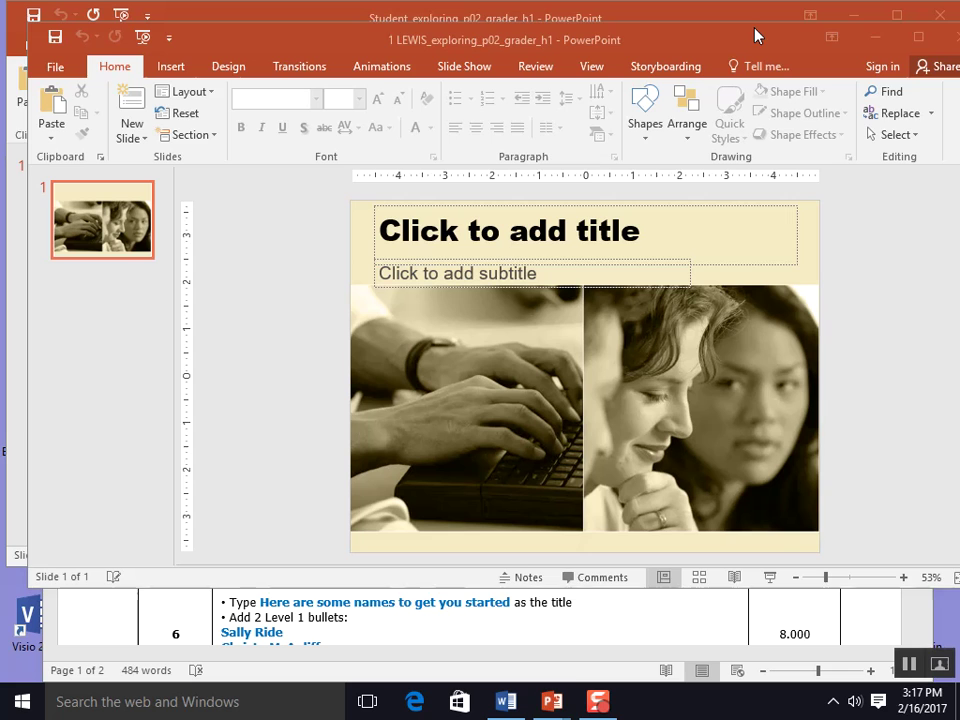
drag(755, 36, 712, 51)
Close the original presentation, move the renamed copy fully on screen, and scroll instructions to Step 2.
click(938, 17)
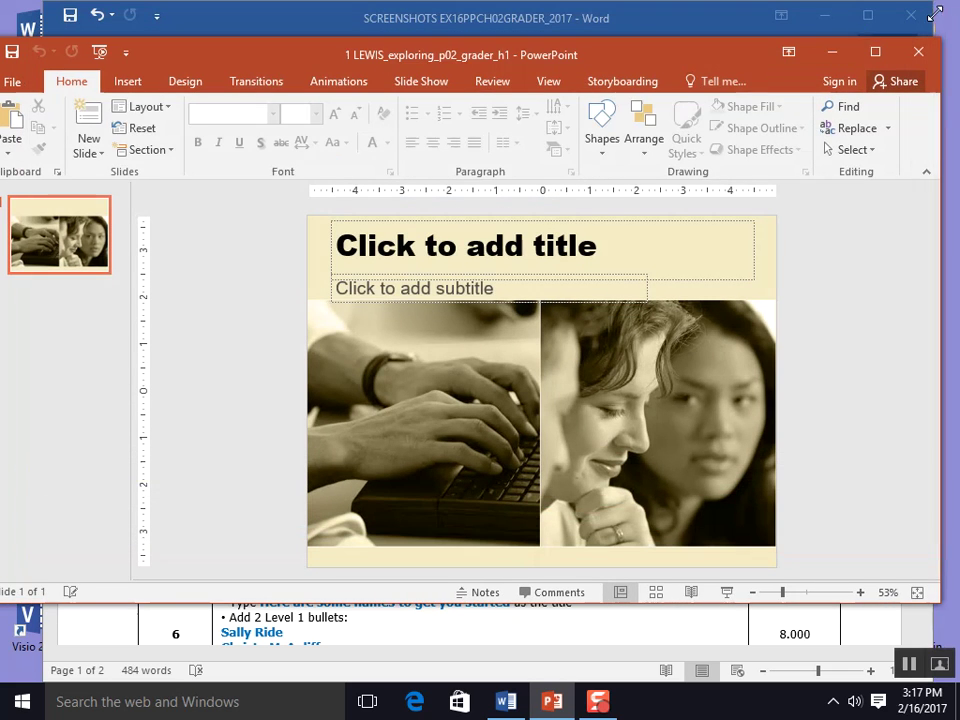
drag(585, 54, 632, 579)
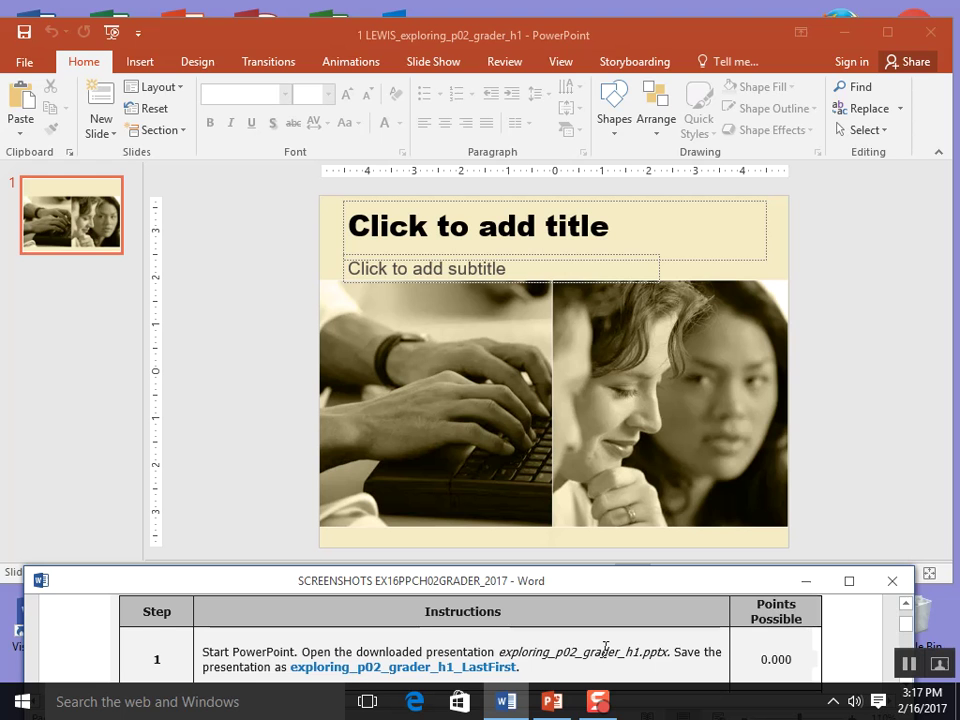
scroll(597, 611, down, 1)
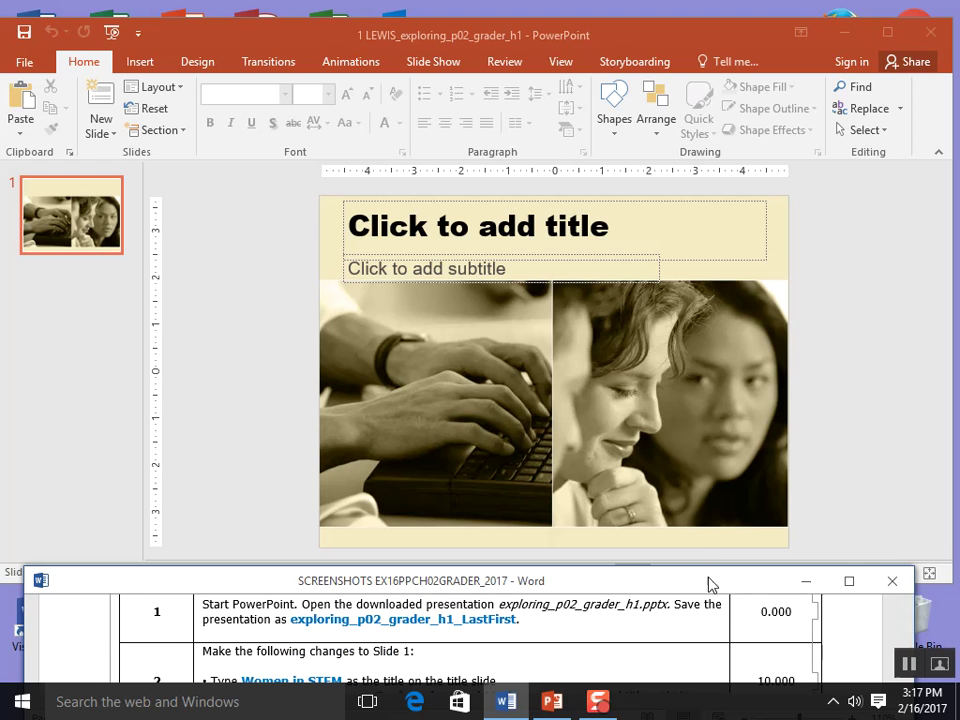
scroll(711, 651, down, 1)
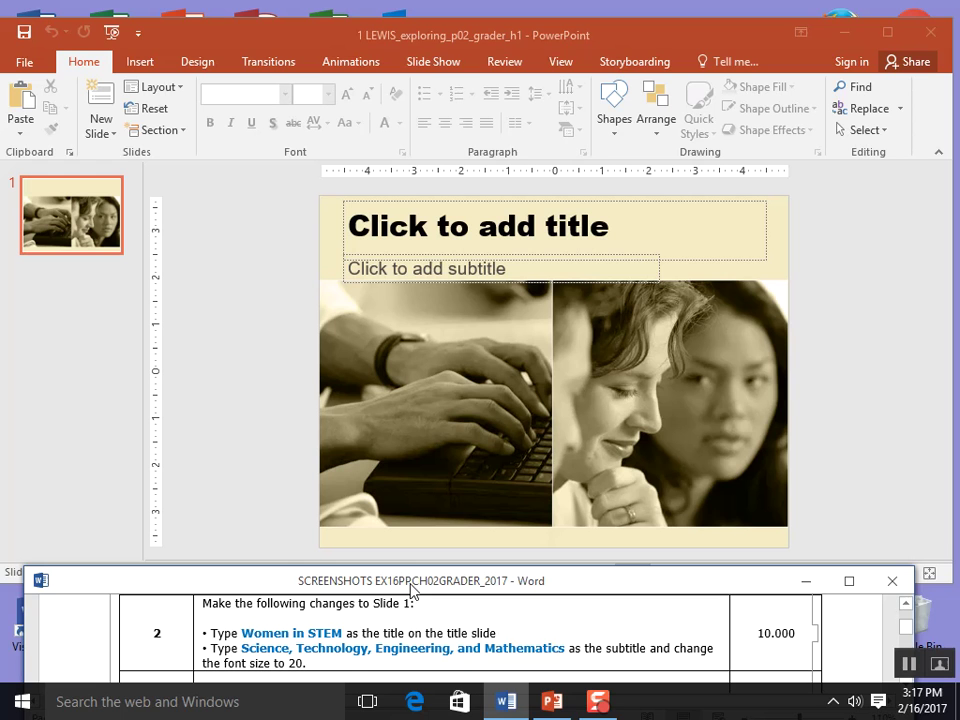
Enter 'Women in STEM' as the slide 1 title and start the subtitle 'Science, Technology, Engineering, and Ma'.
click(546, 230)
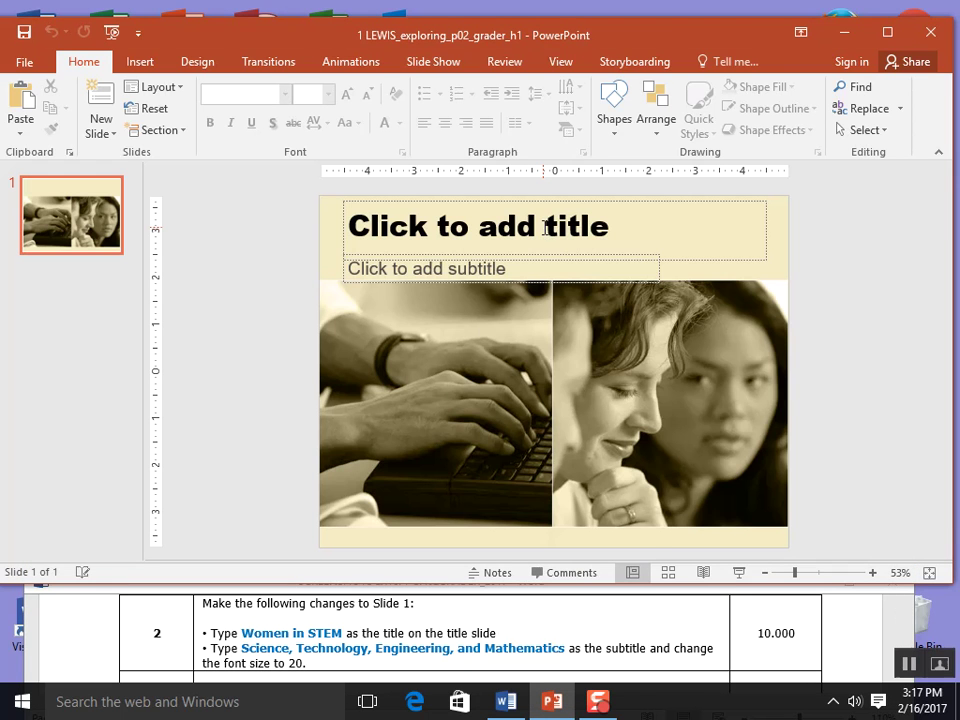
click(597, 224)
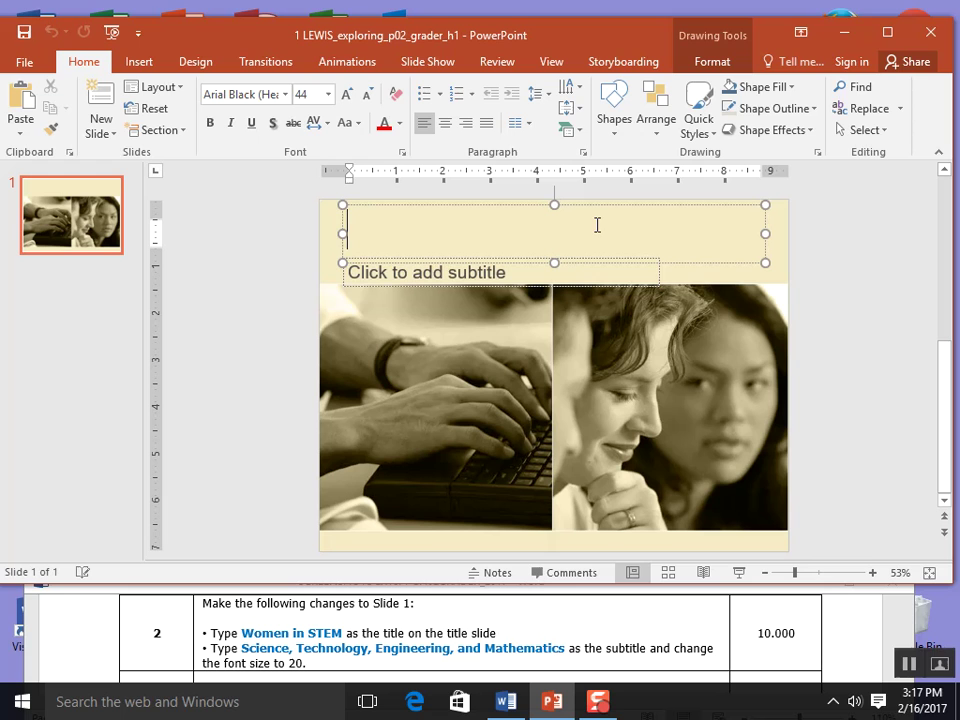
text(Women in S)
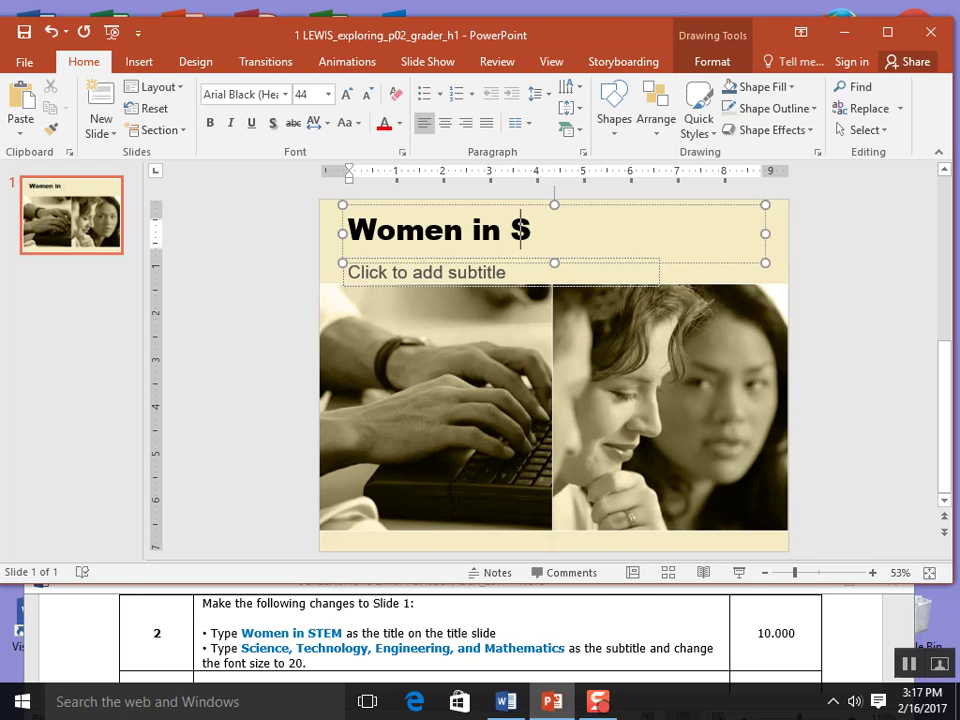
text(TEM)
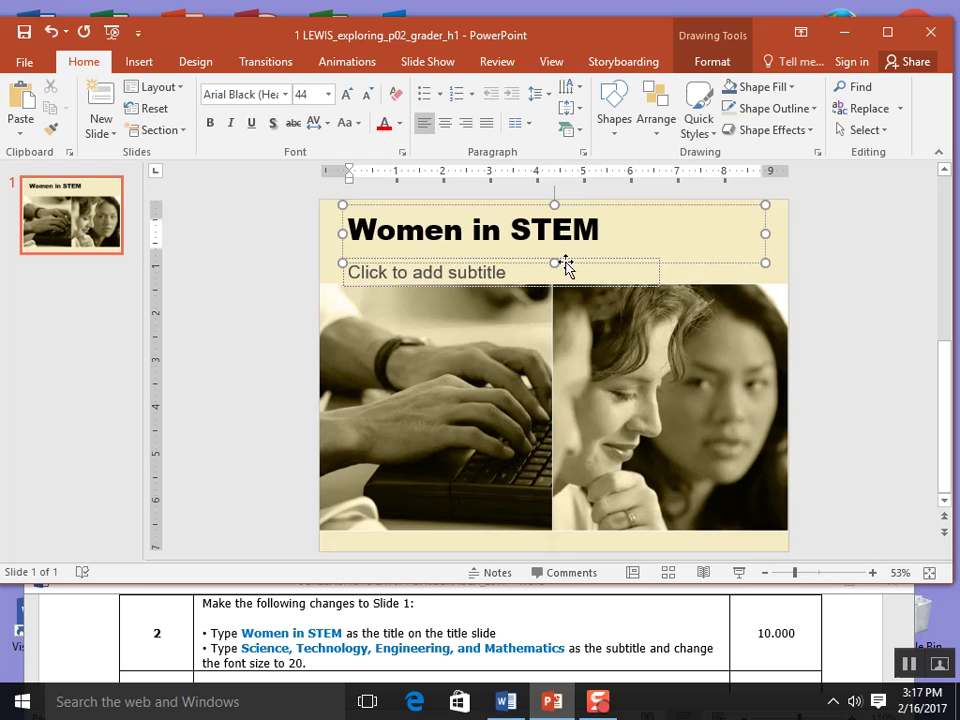
click(556, 279)
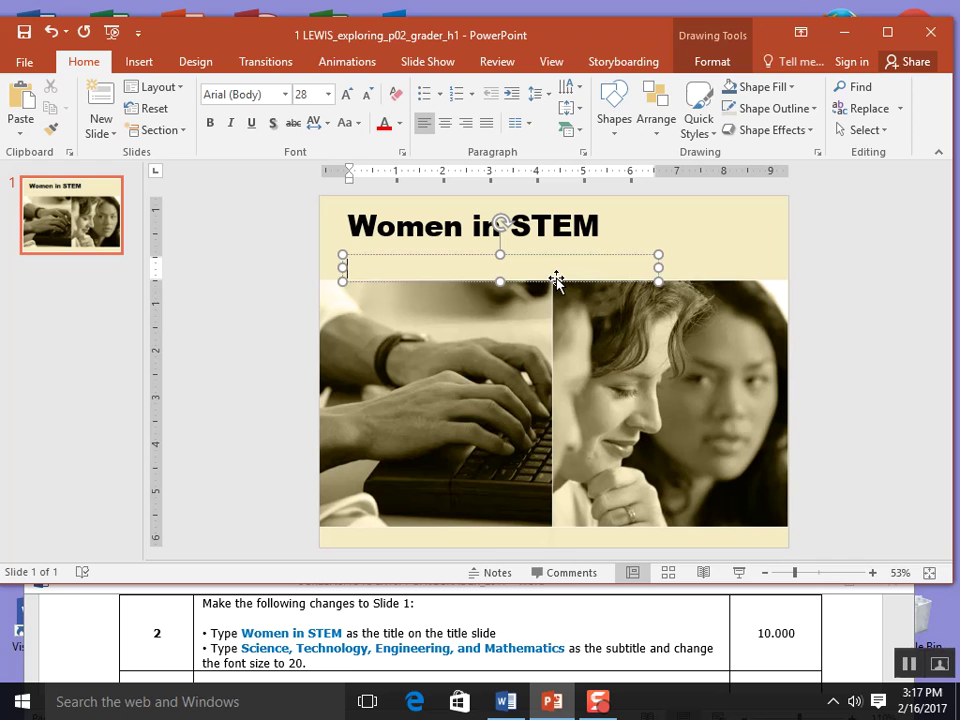
text(Science, T)
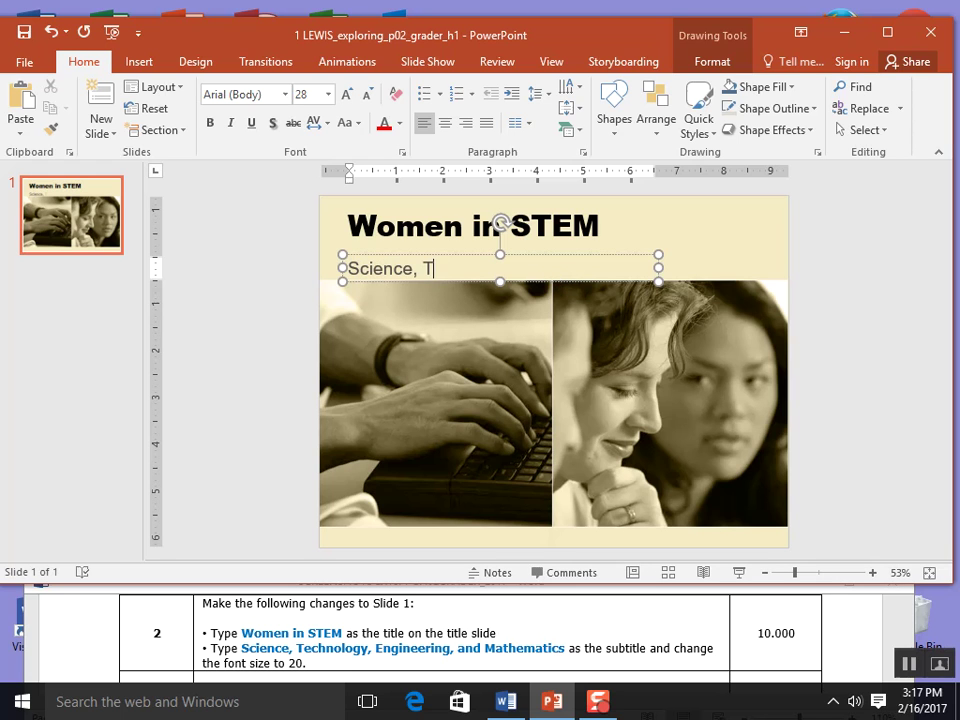
text(echnolo)
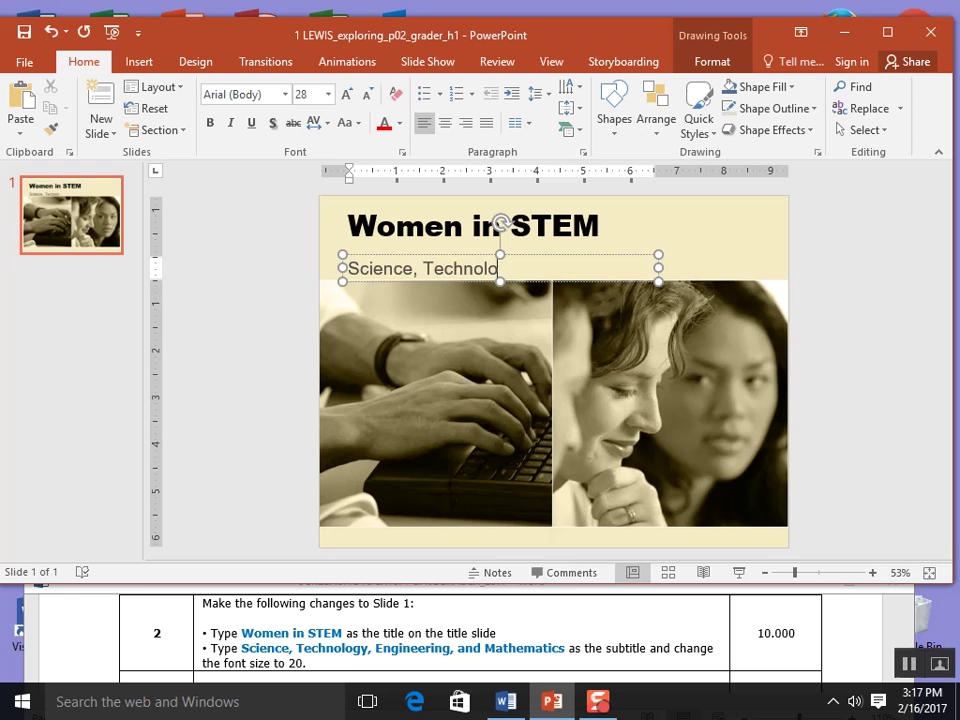
text(gy, Engine)
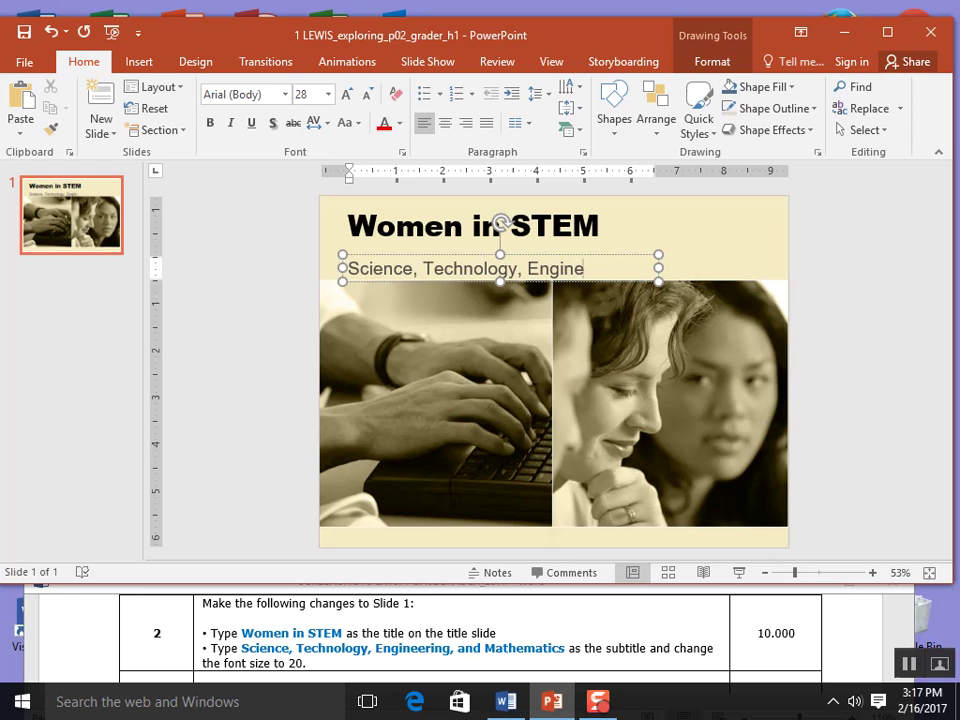
text(ering)
text(, and Mathematics)
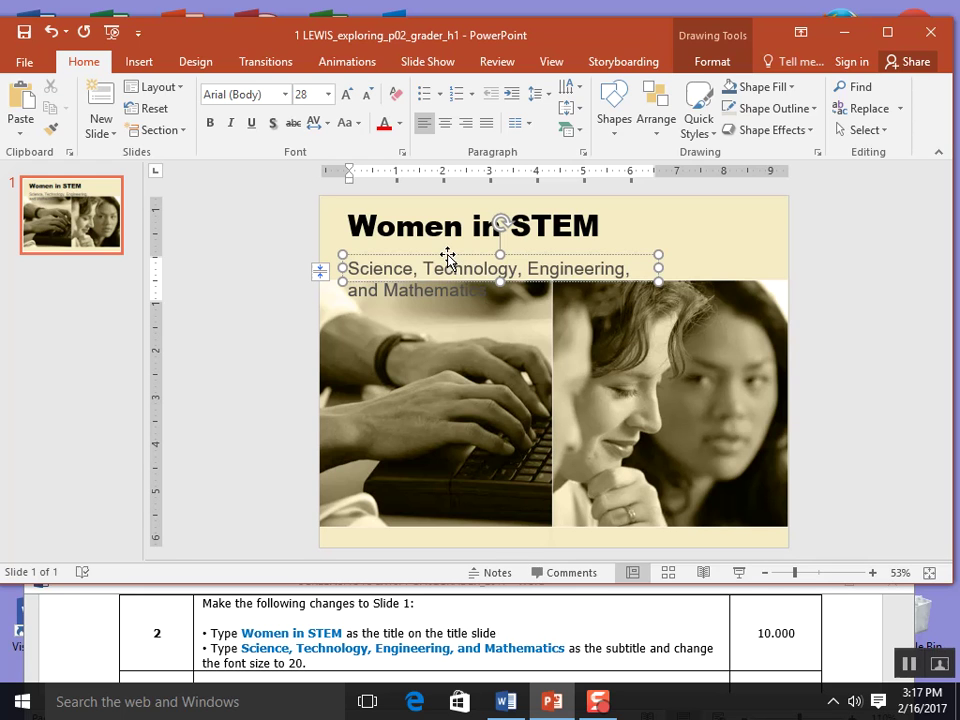
Set the slide 1 subtitle to 20 pt so it fits on one line, then save the presentation.
click(448, 255)
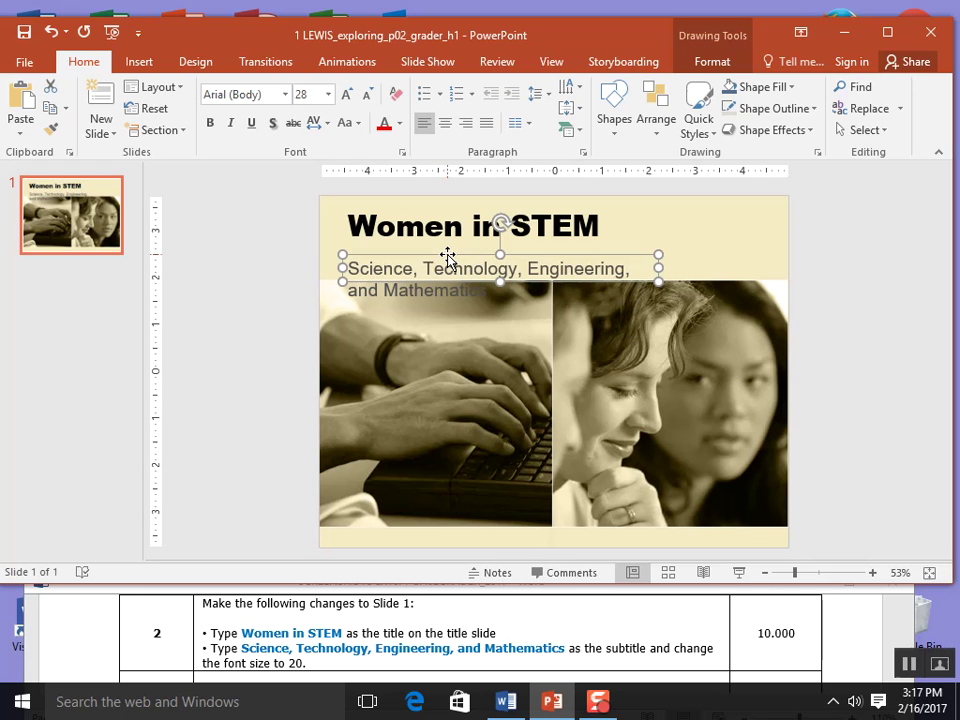
click(703, 267)
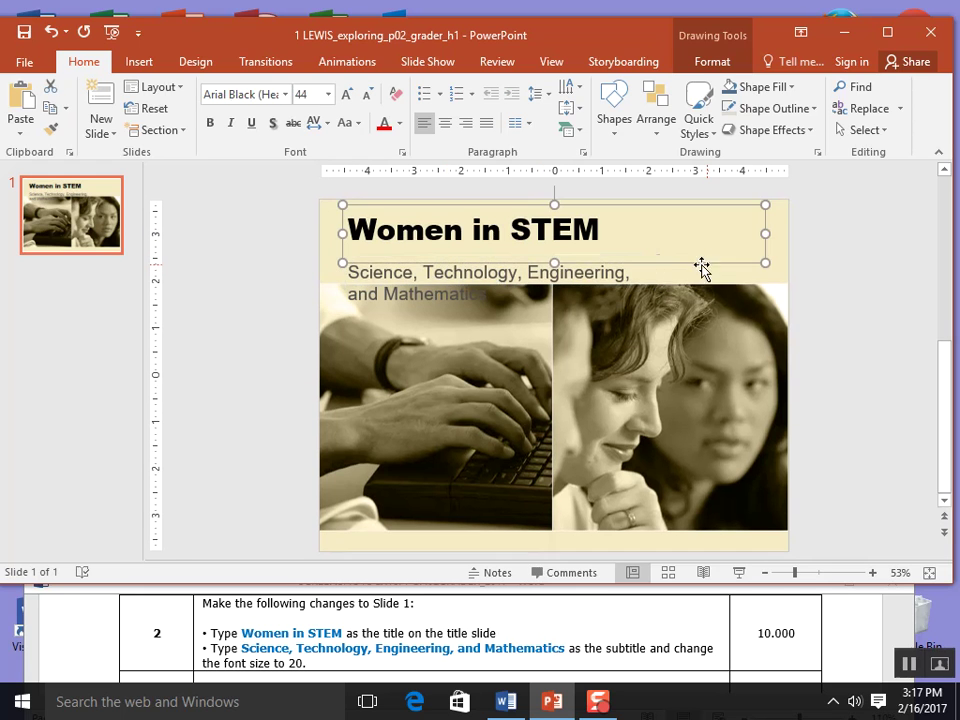
click(521, 270)
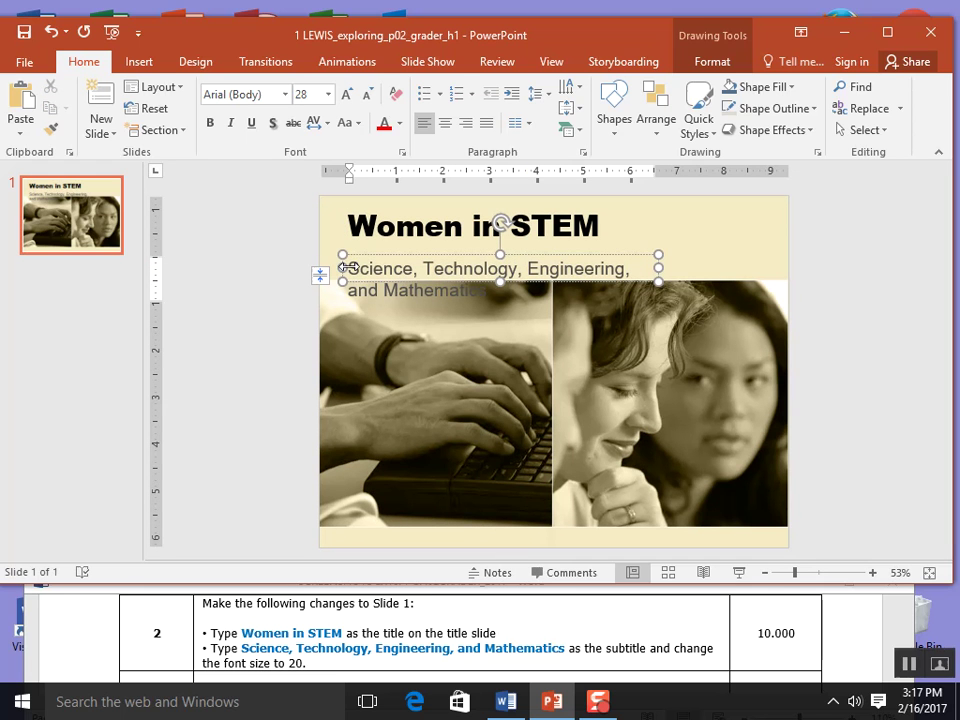
drag(377, 268, 587, 293)
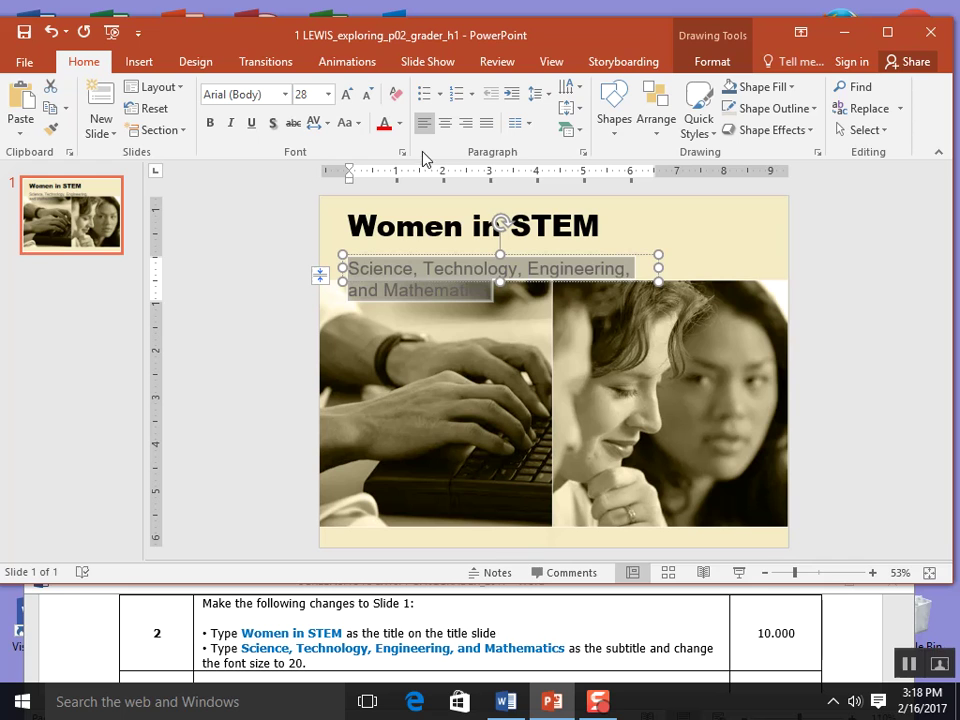
click(306, 95)
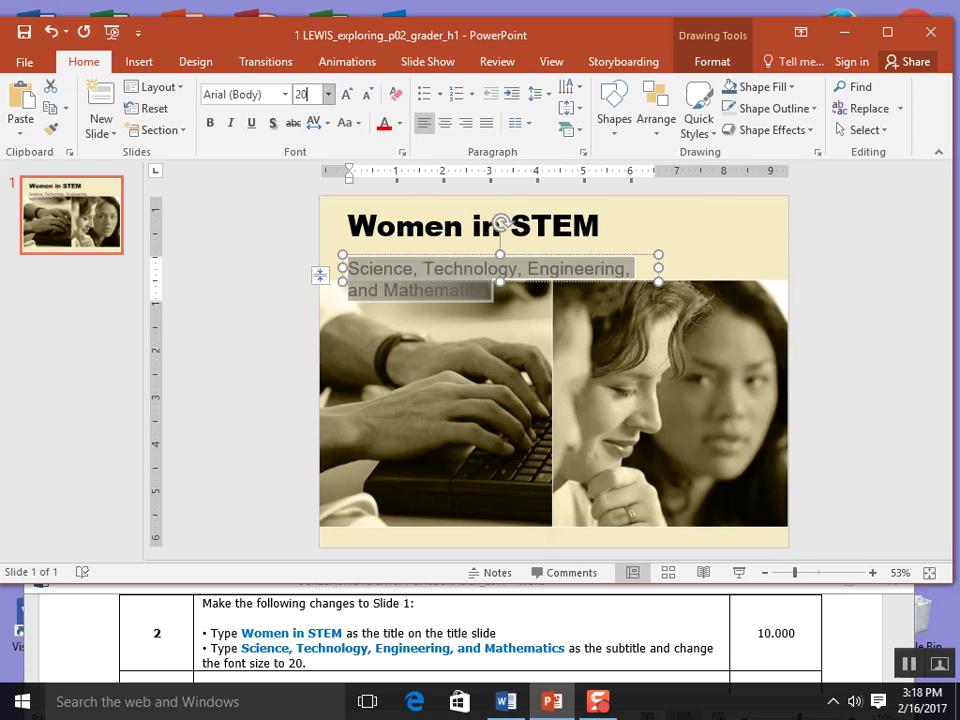
key(Return)
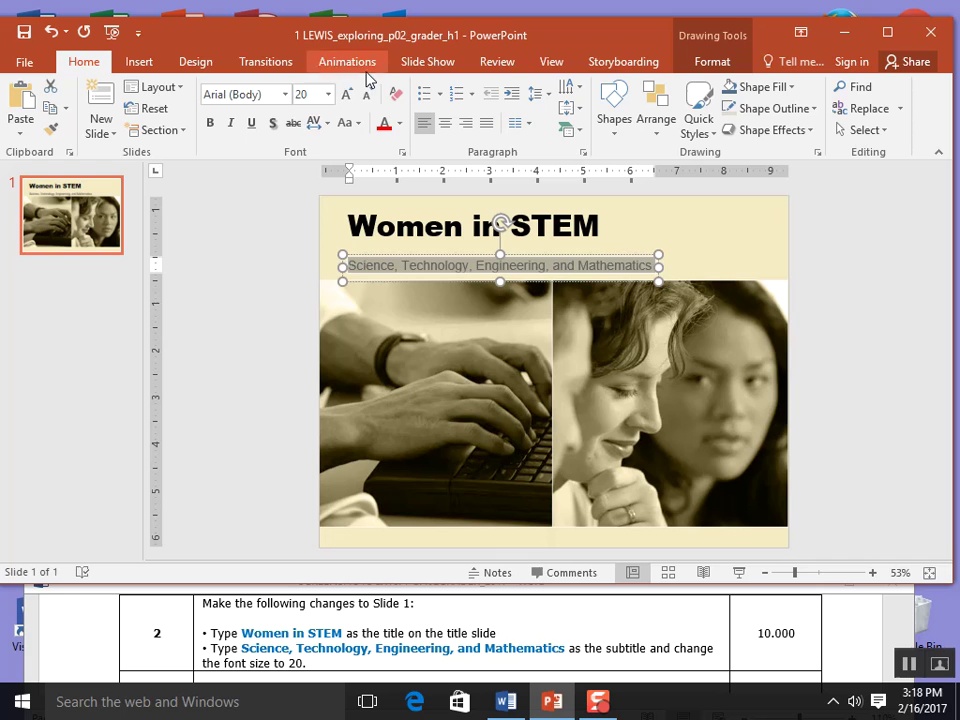
click(327, 94)
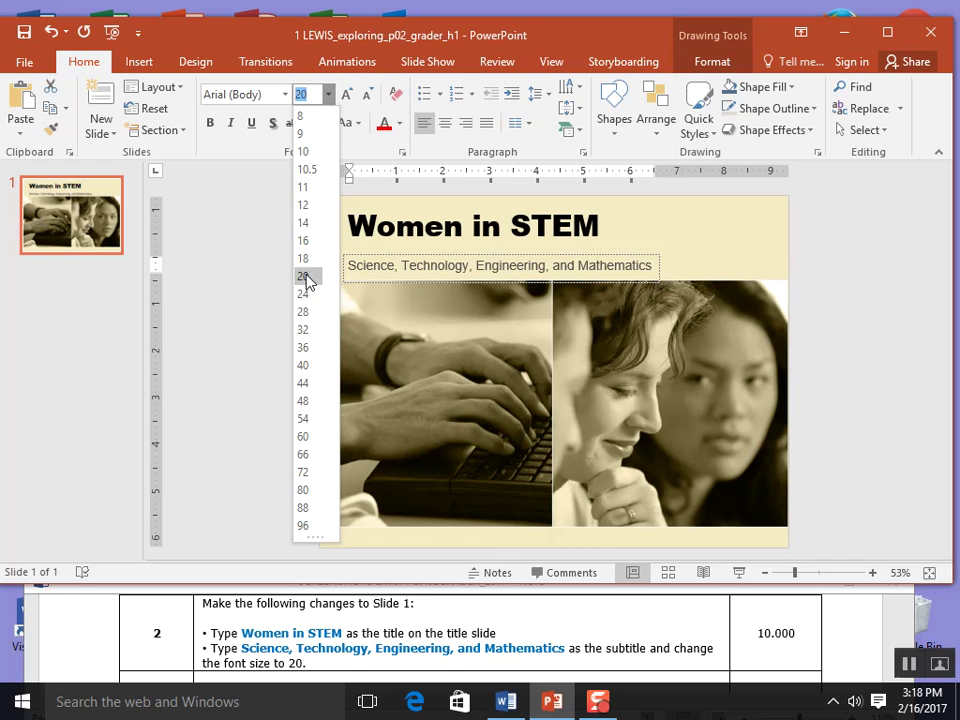
click(306, 277)
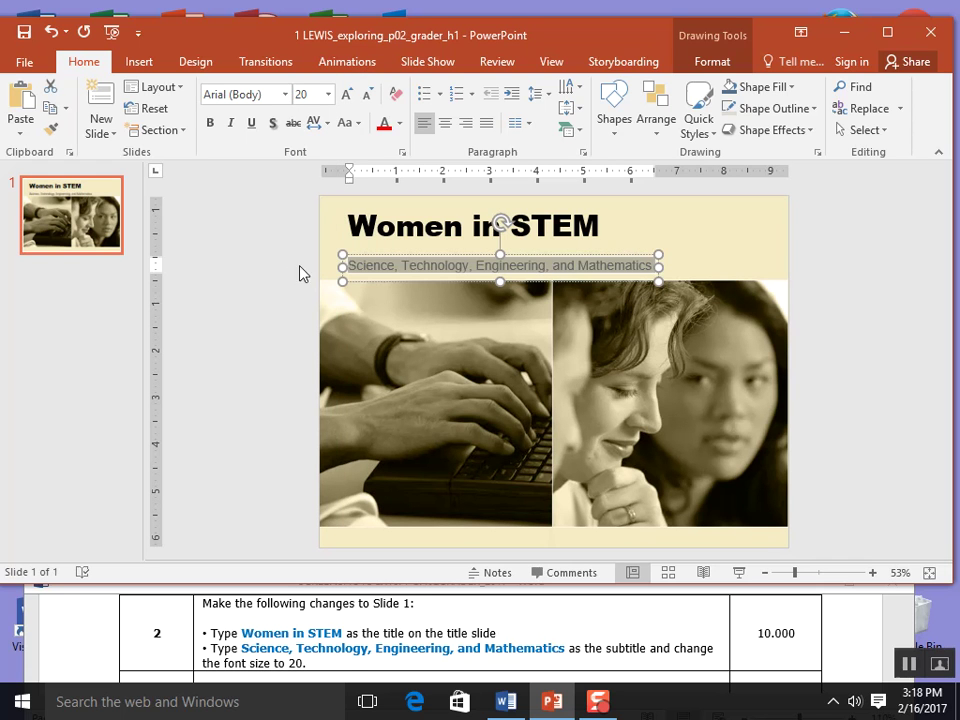
click(24, 33)
click(803, 651)
Bring the presentation forward, make its window taller, and set the insertion point after slide 1.
scroll(801, 646, down, 2)
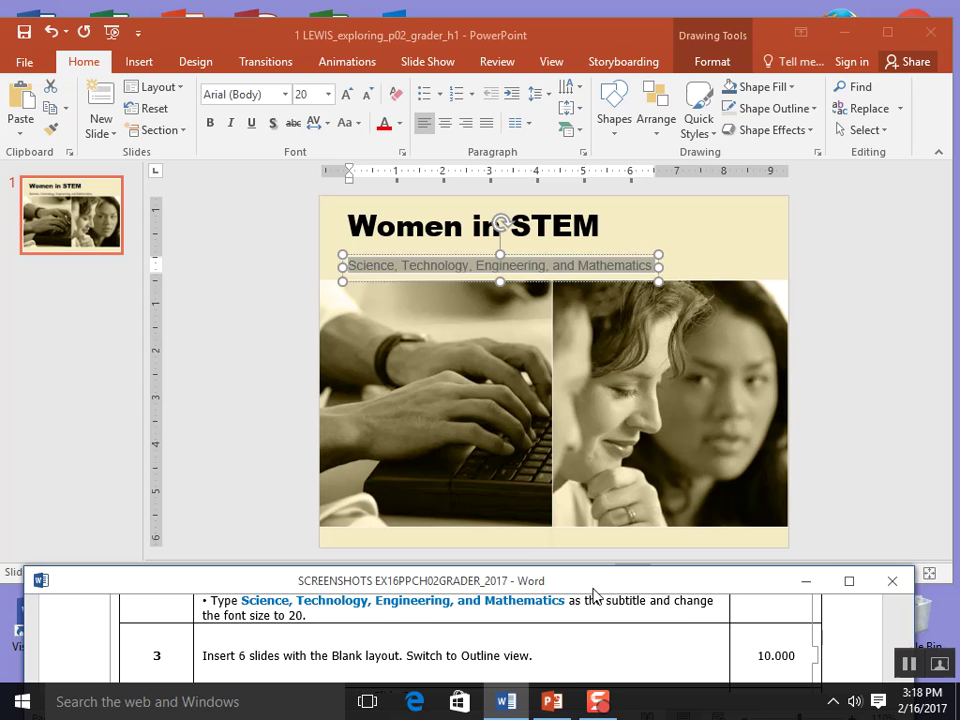
click(874, 531)
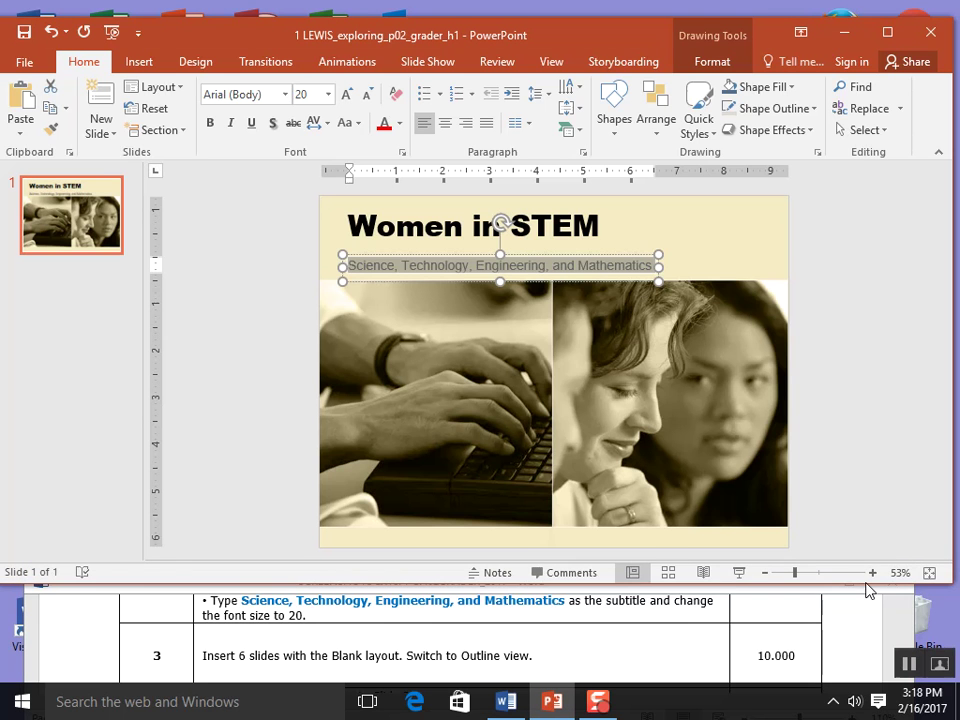
drag(863, 586, 864, 606)
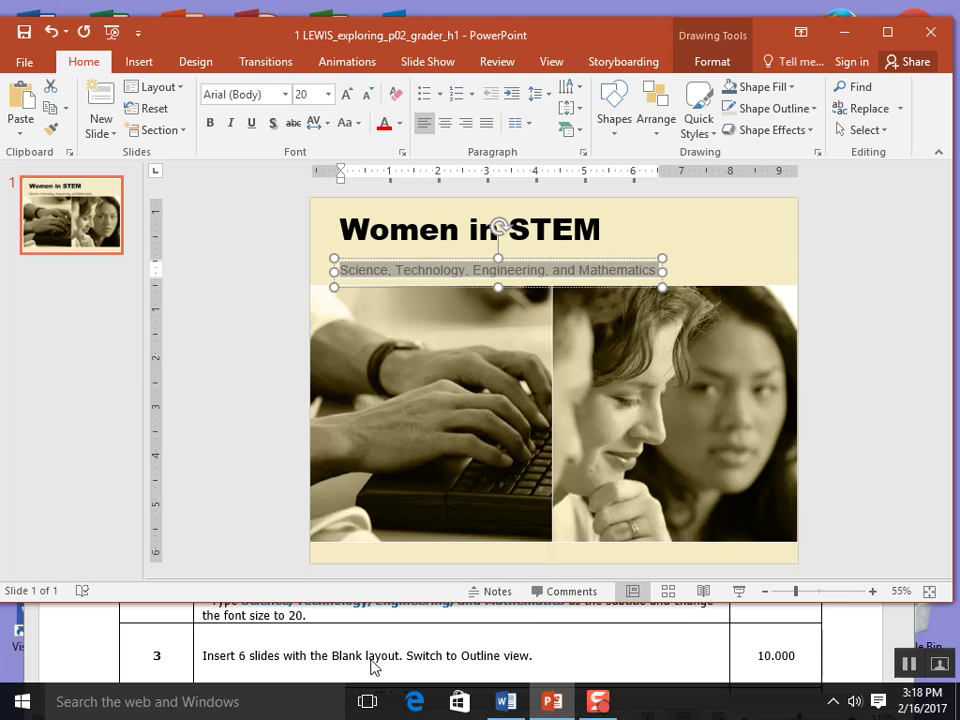
click(85, 266)
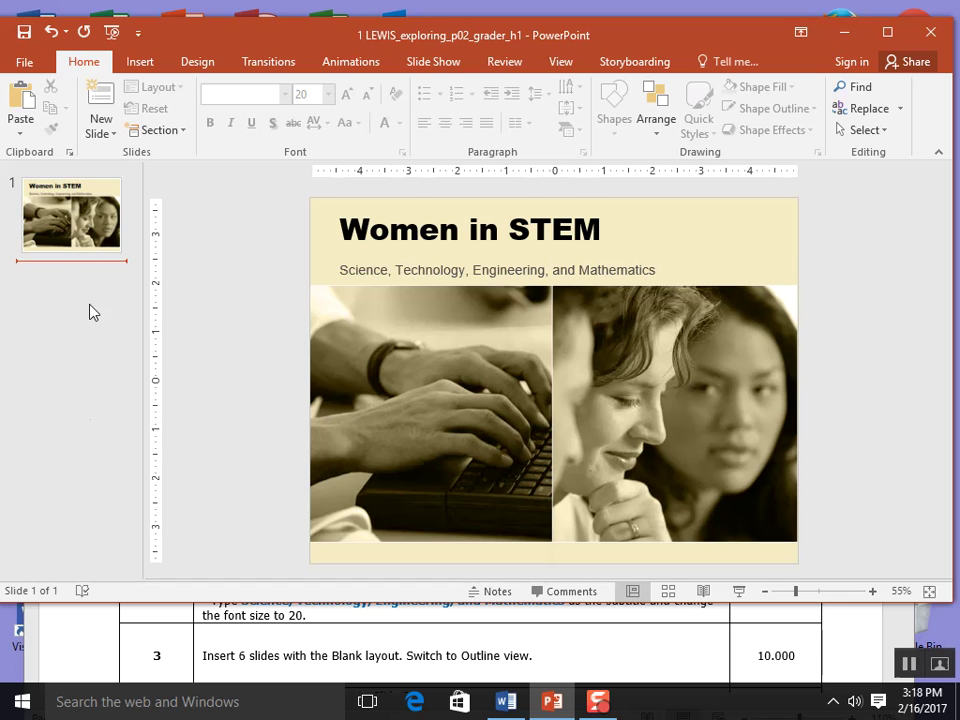
Insert six Blank-layout slides (slides 2–7) after the Women in STEM title slide.
click(114, 137)
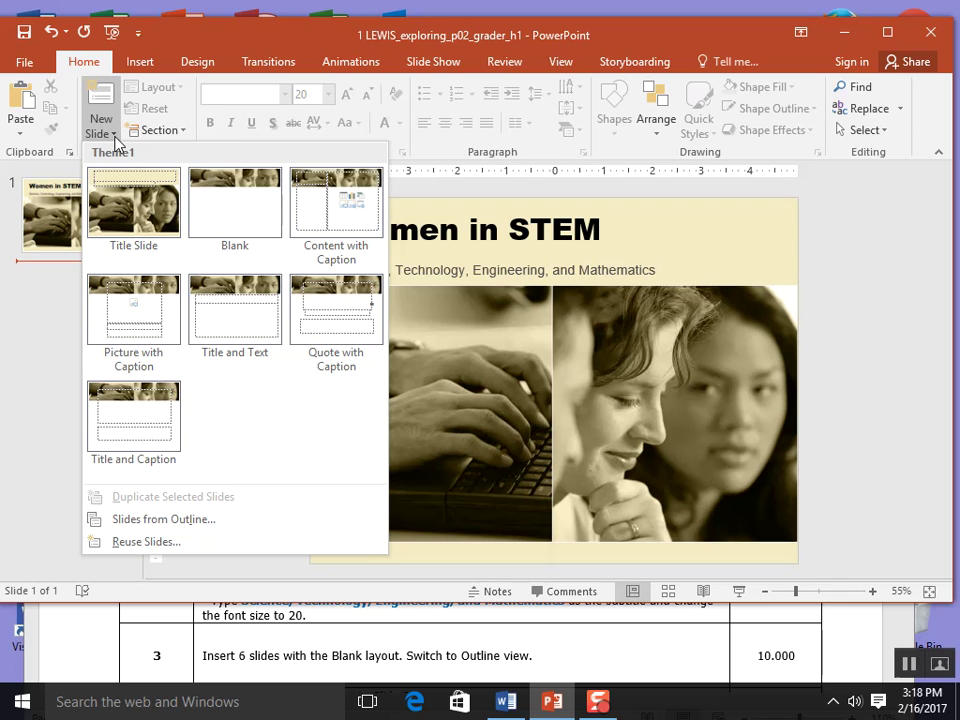
click(231, 229)
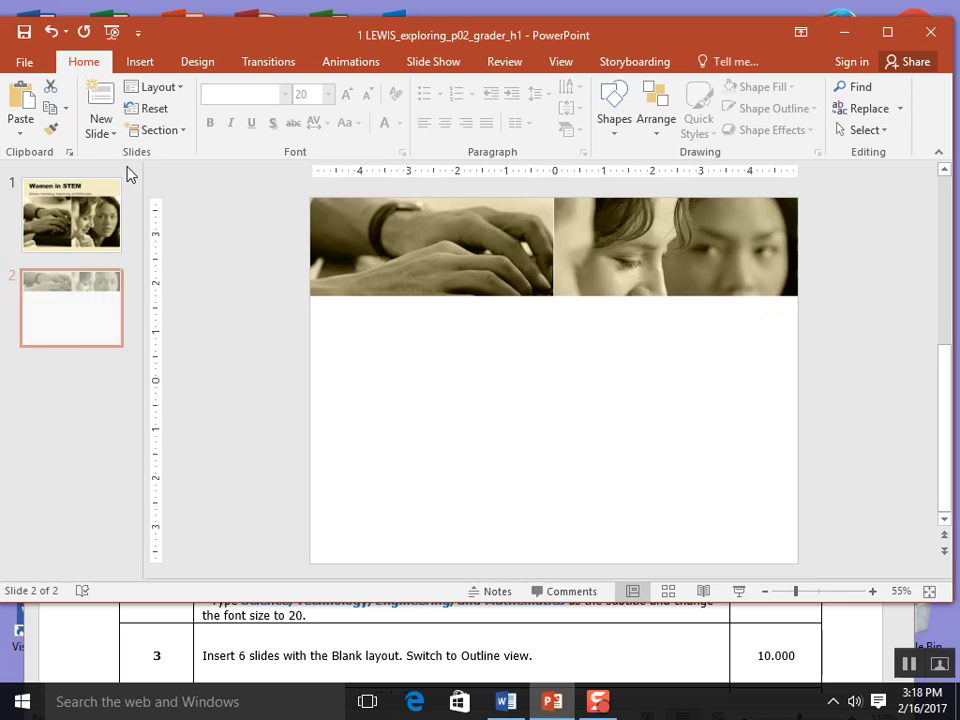
click(104, 133)
click(228, 217)
click(100, 134)
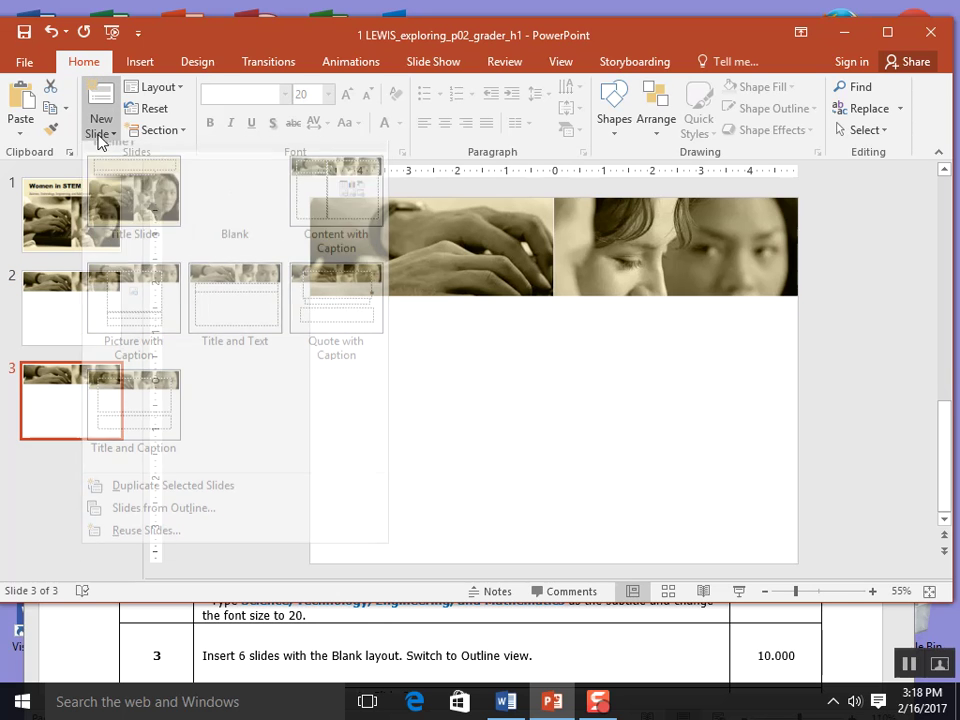
click(242, 218)
click(95, 134)
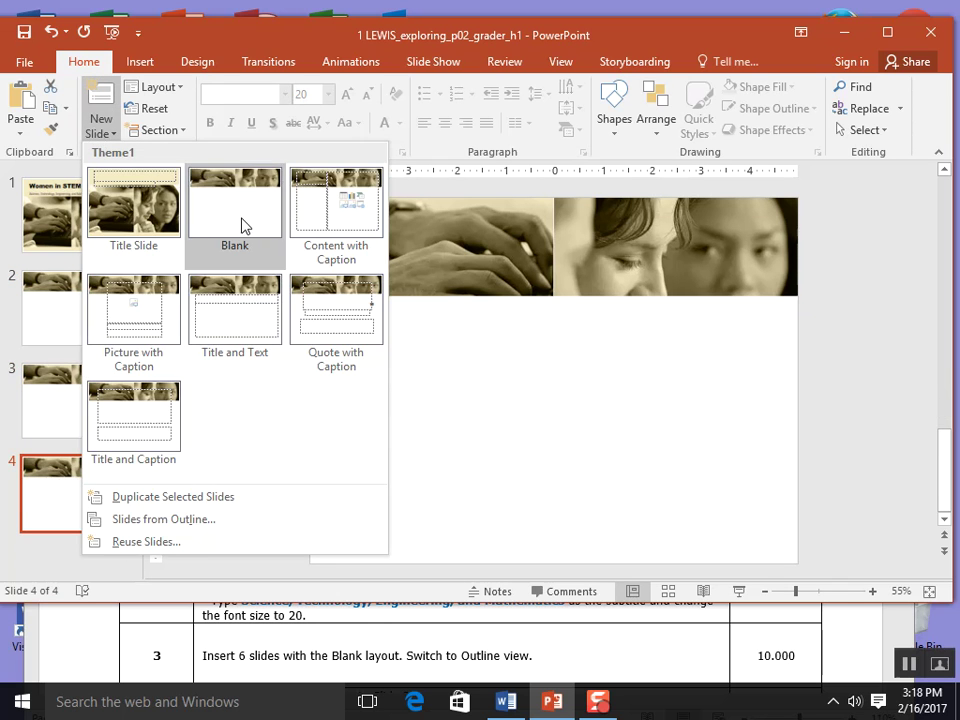
click(242, 223)
click(96, 133)
click(225, 220)
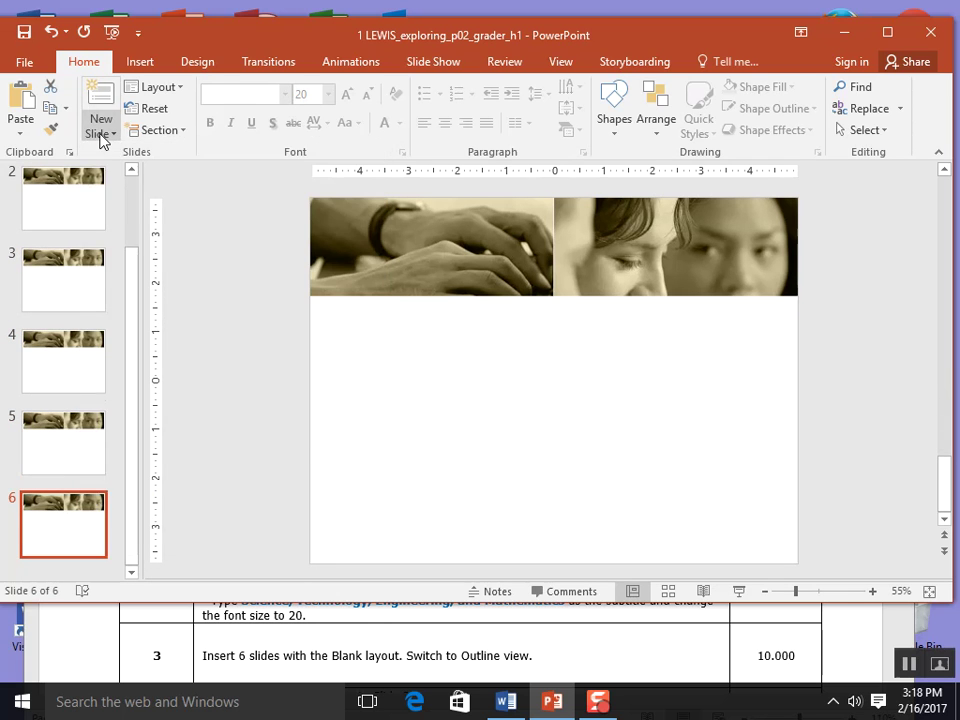
click(96, 133)
click(236, 225)
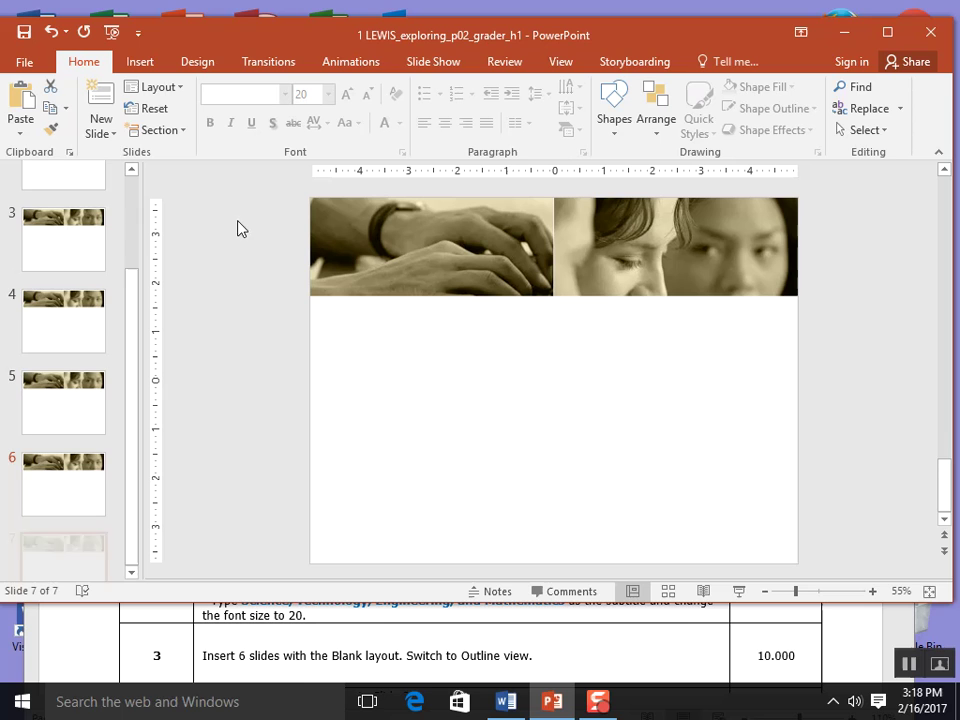
click(460, 655)
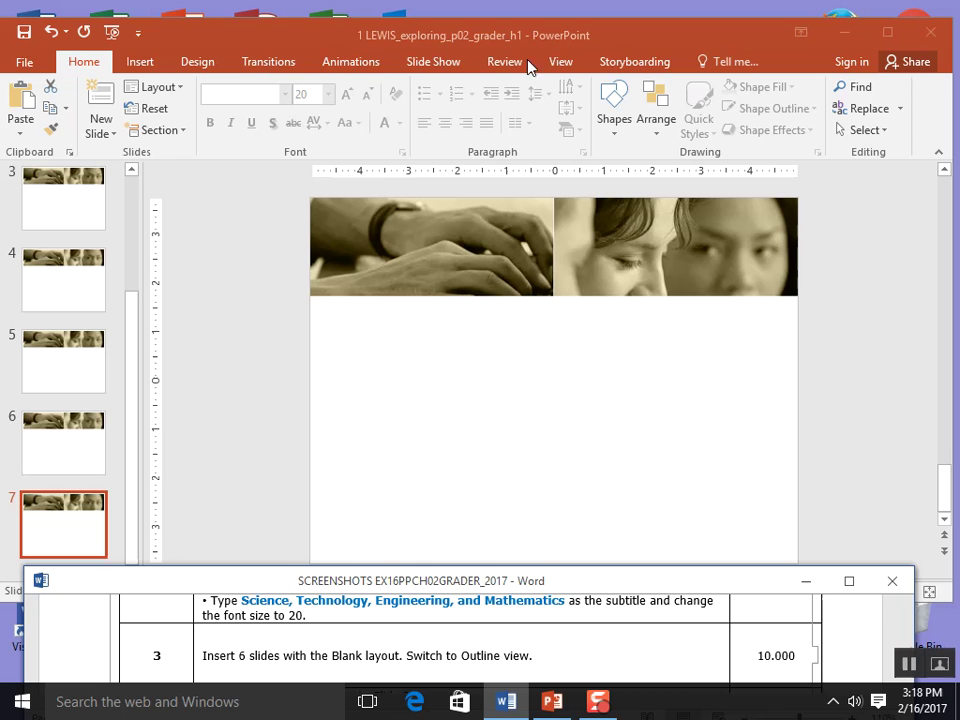
Try Outline, Slide Sorter, Notes Page and Reading views, finishing in Outline view.
click(563, 66)
click(561, 62)
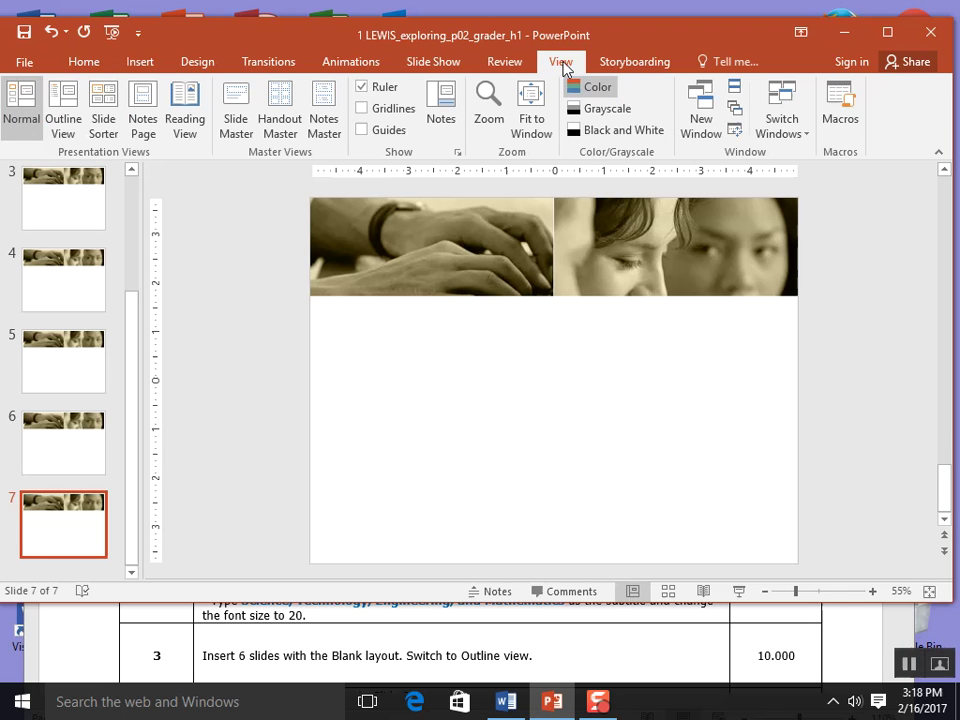
click(63, 138)
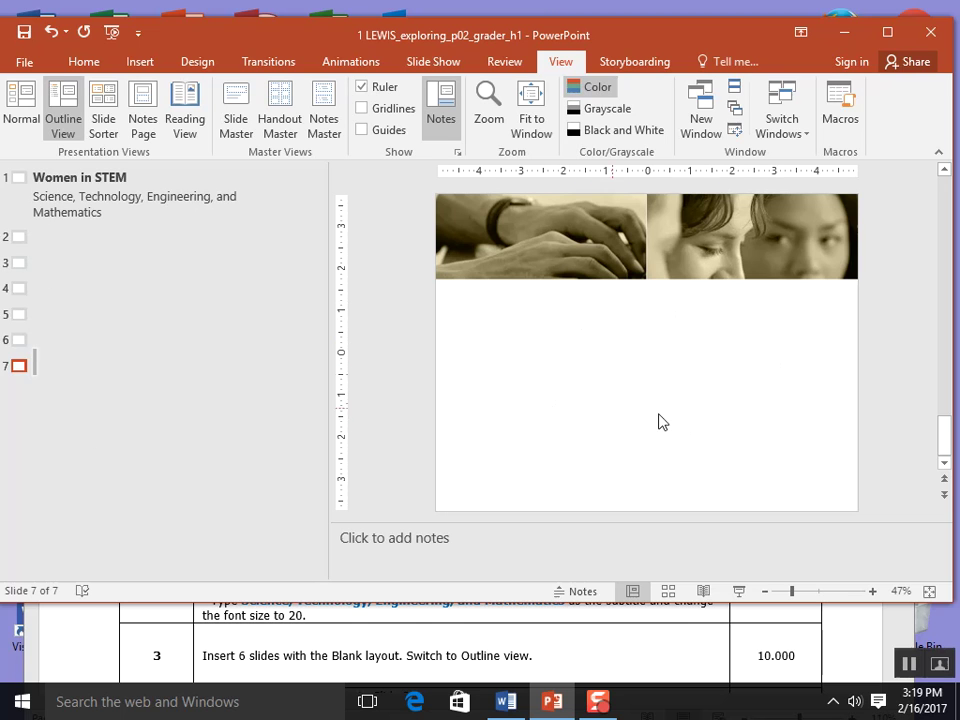
click(103, 110)
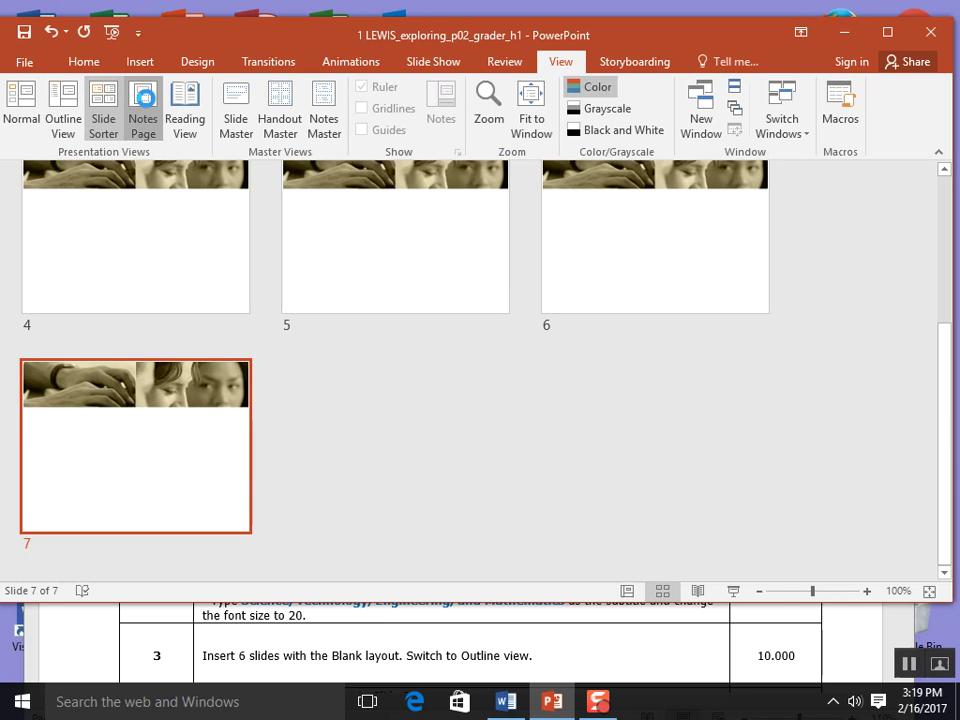
click(142, 112)
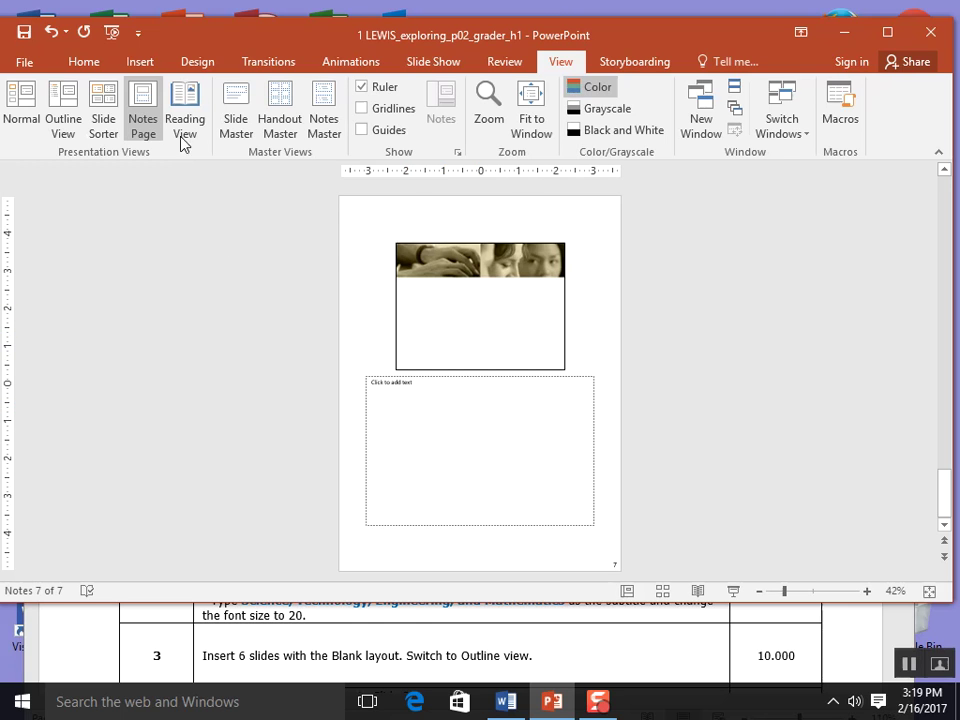
click(184, 100)
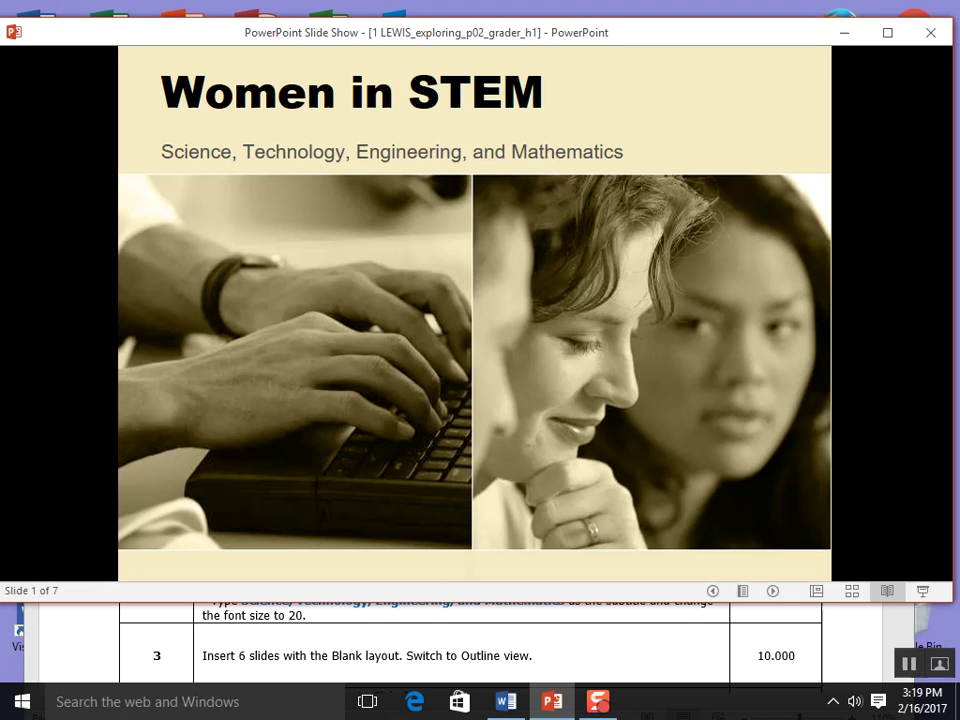
key(Escape)
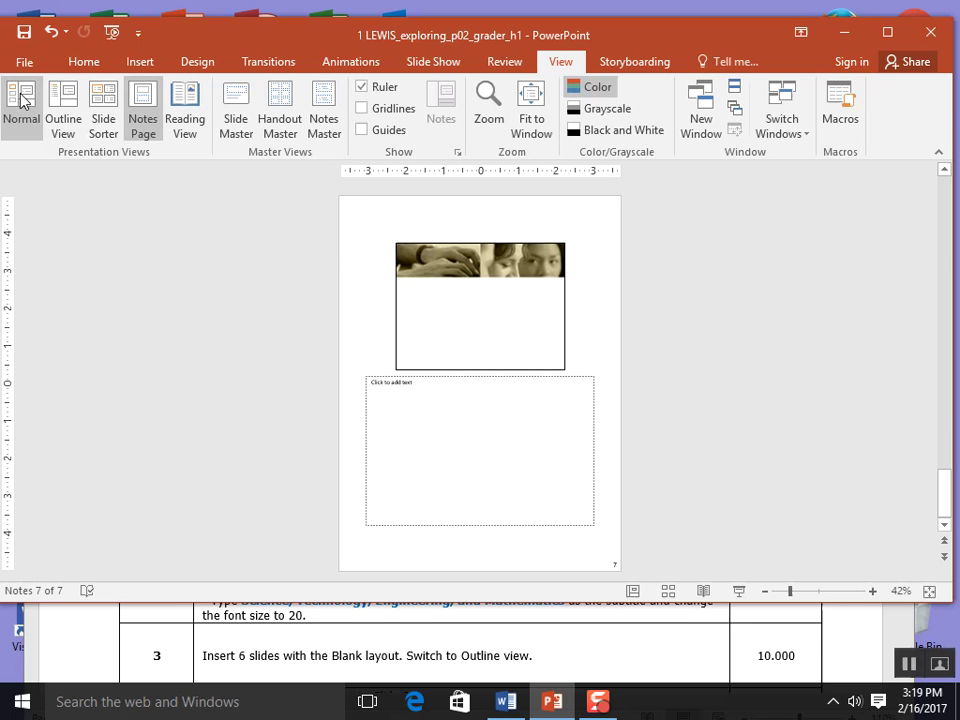
click(63, 97)
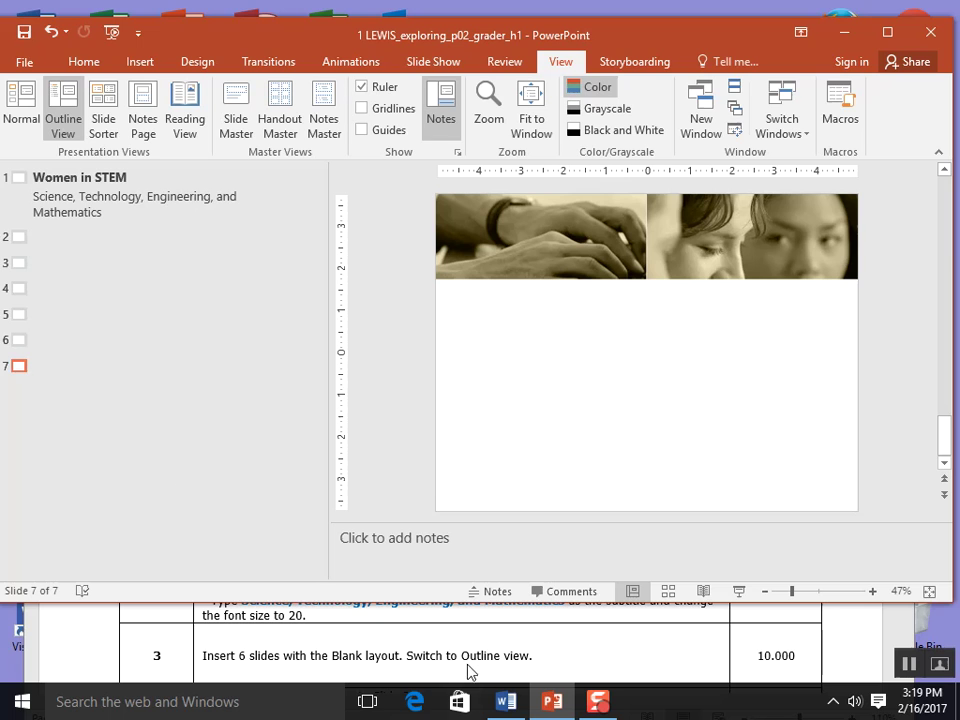
Save the deck and shorten the PowerPoint window so Step 4's Slide 2 instructions show below it.
click(24, 32)
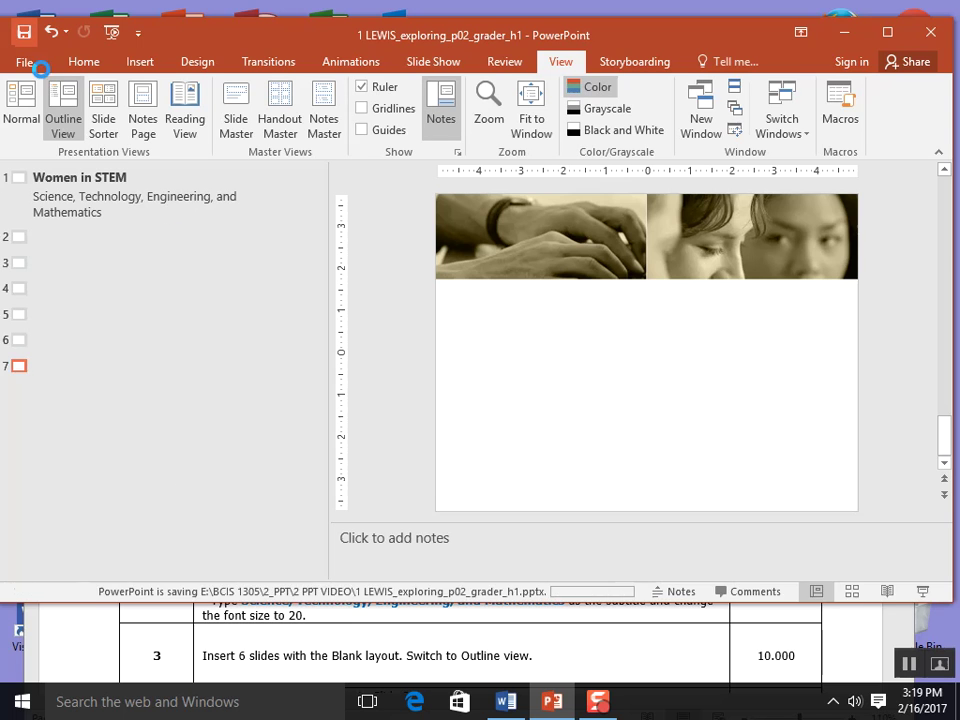
click(579, 657)
scroll(579, 652, down, 3)
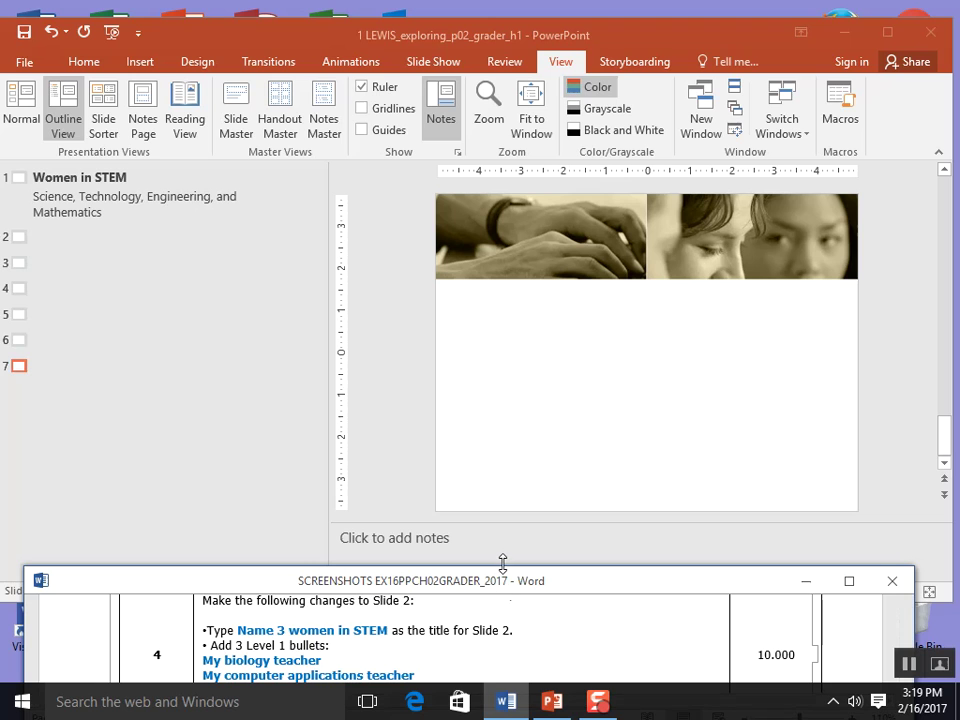
drag(501, 564, 503, 521)
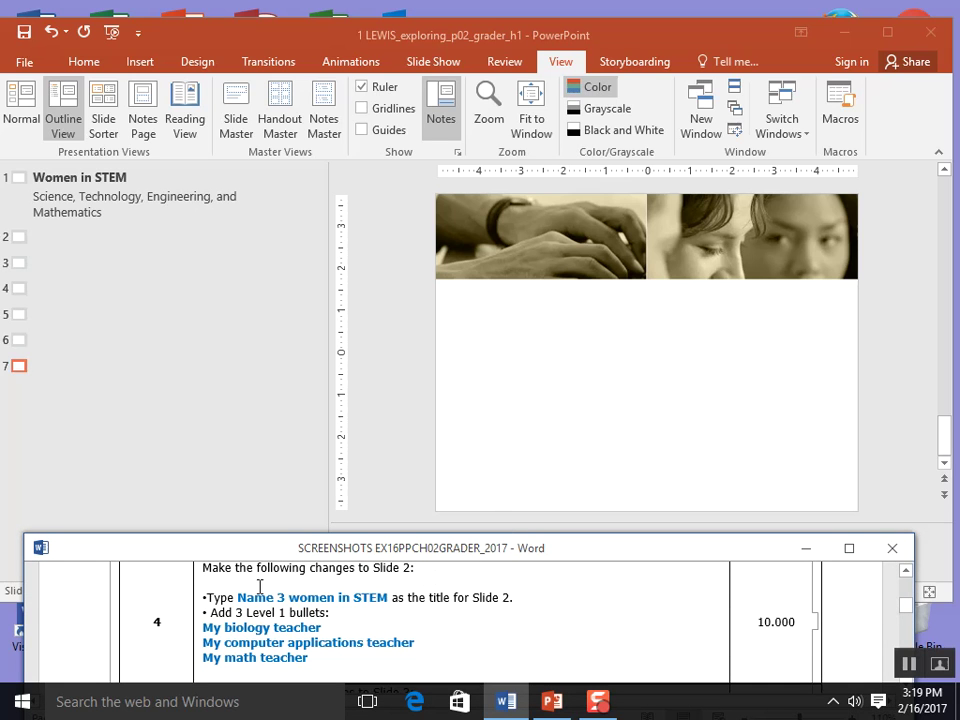
drag(9, 597, 17, 577)
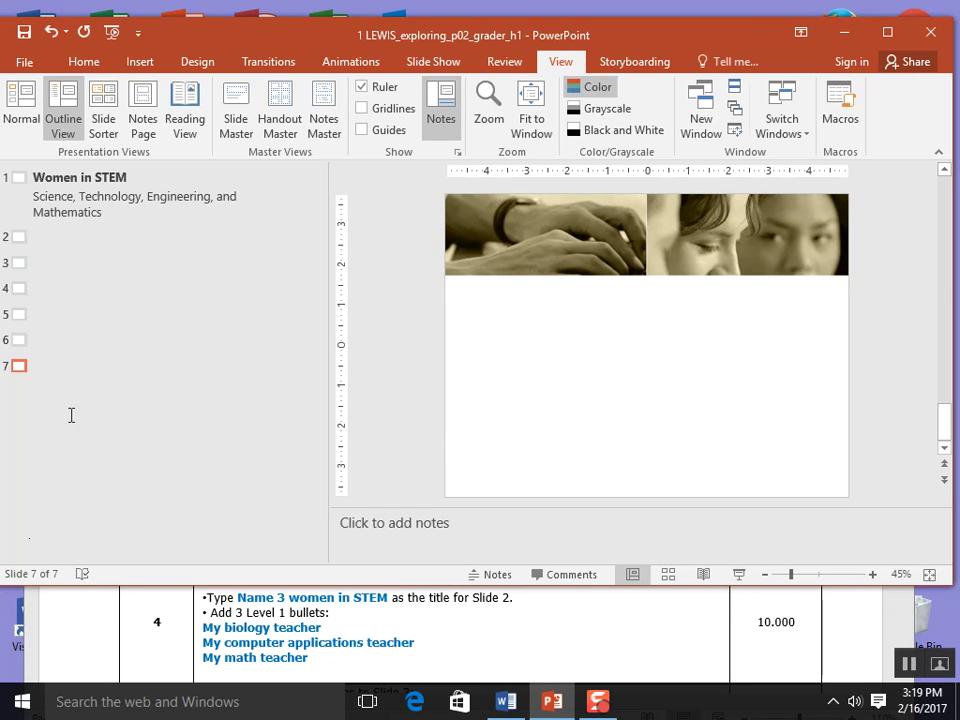
Title slide 2 'Name 3 women in STEM' with bullets My biology teacher, My computer applications teacher, My math teacher.
click(17, 236)
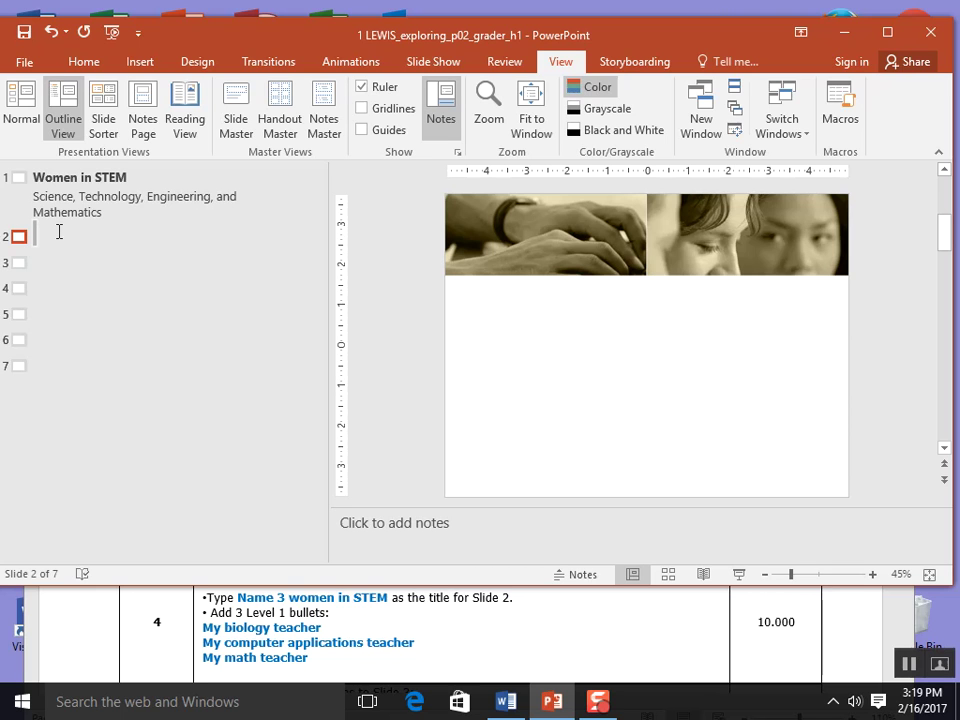
text(Name 3 wom)
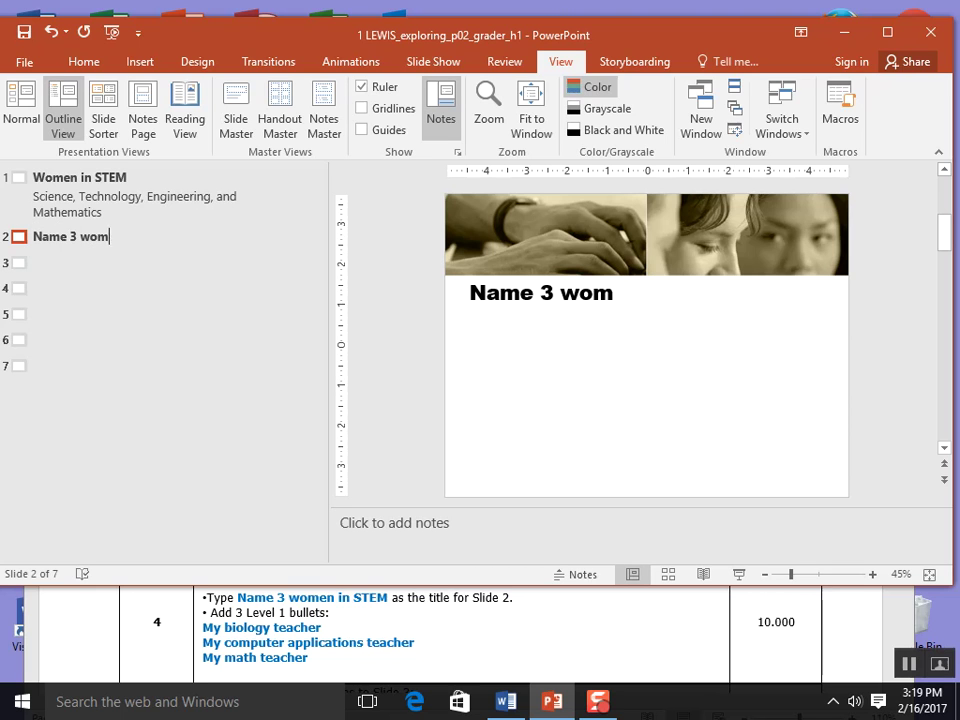
text(en in STEM)
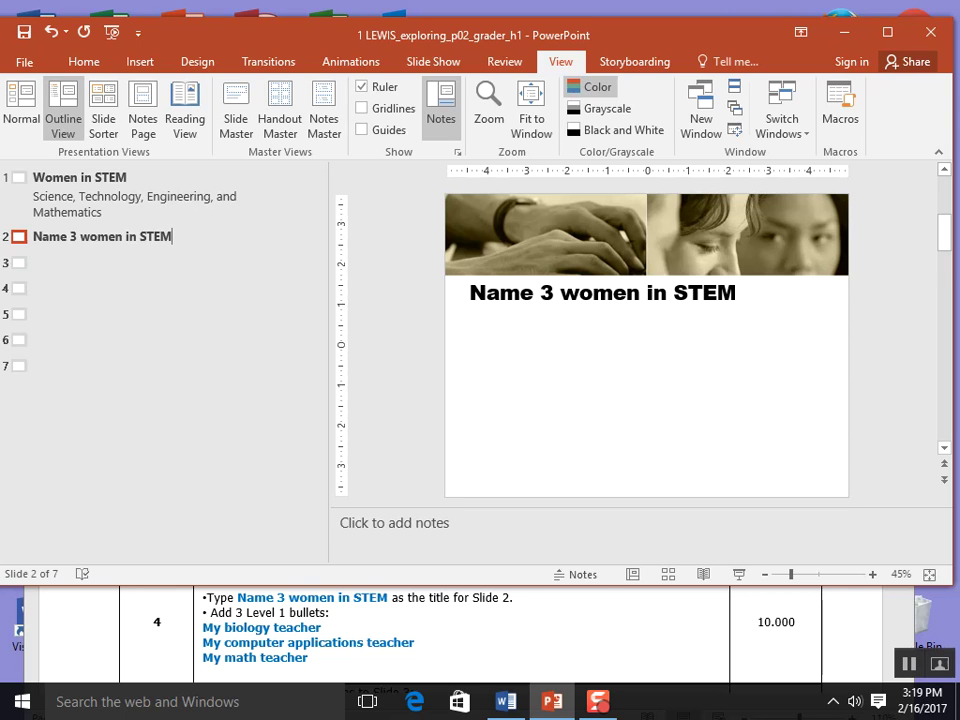
key(Return)
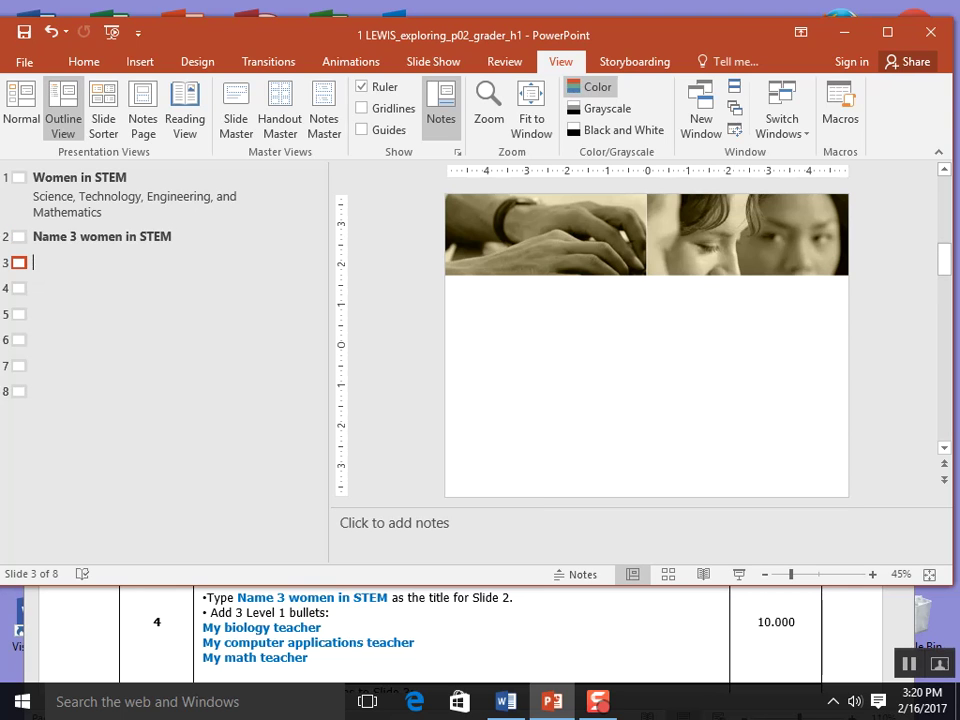
key(Tab)
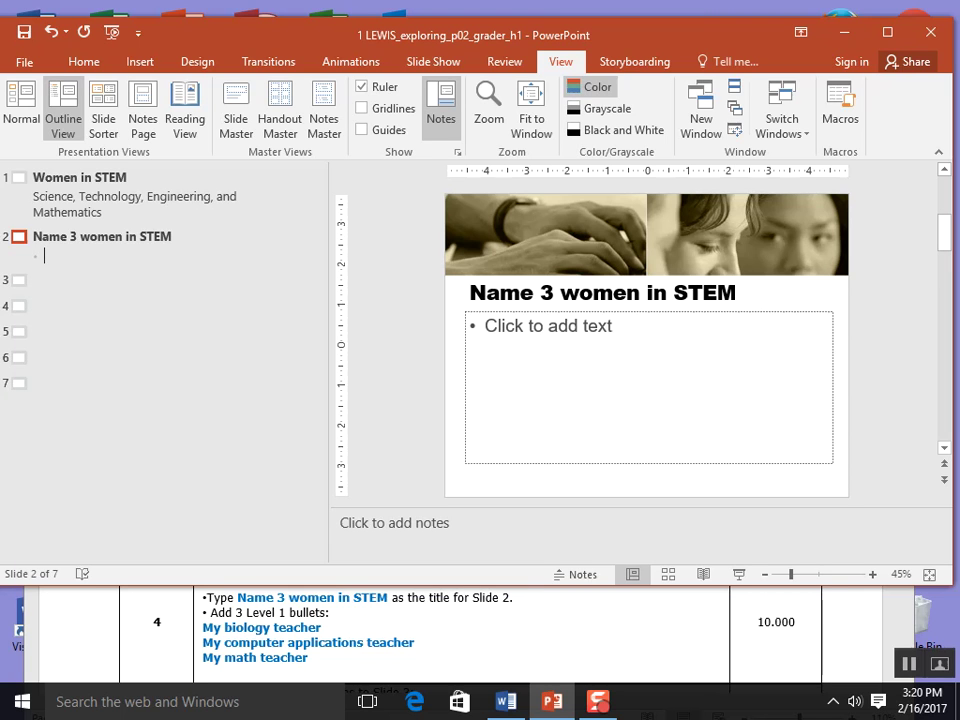
text(My)
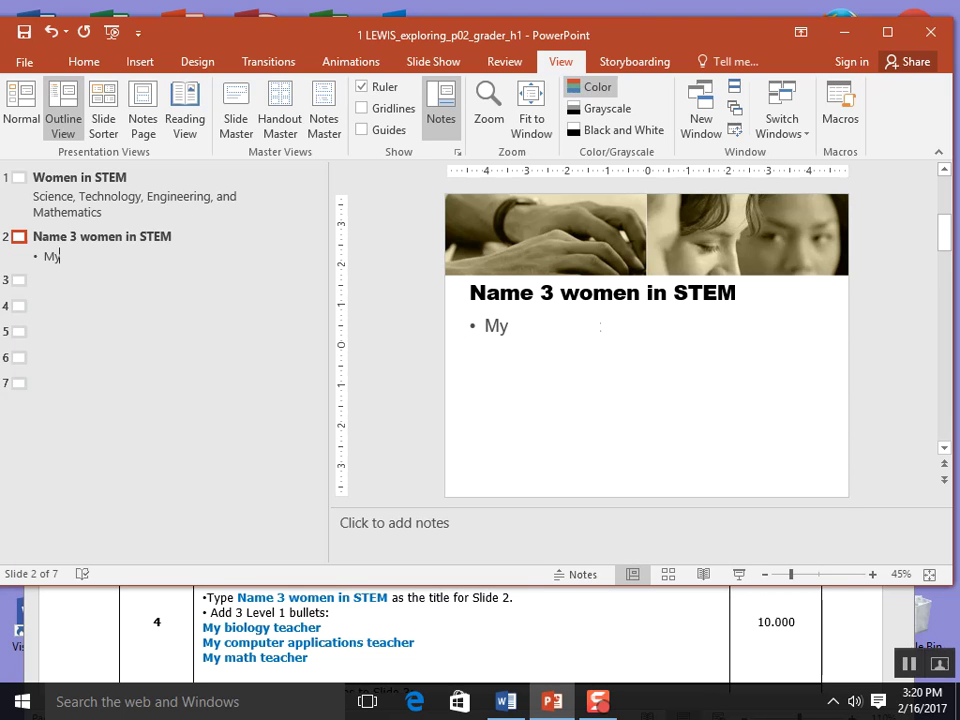
text( biology)
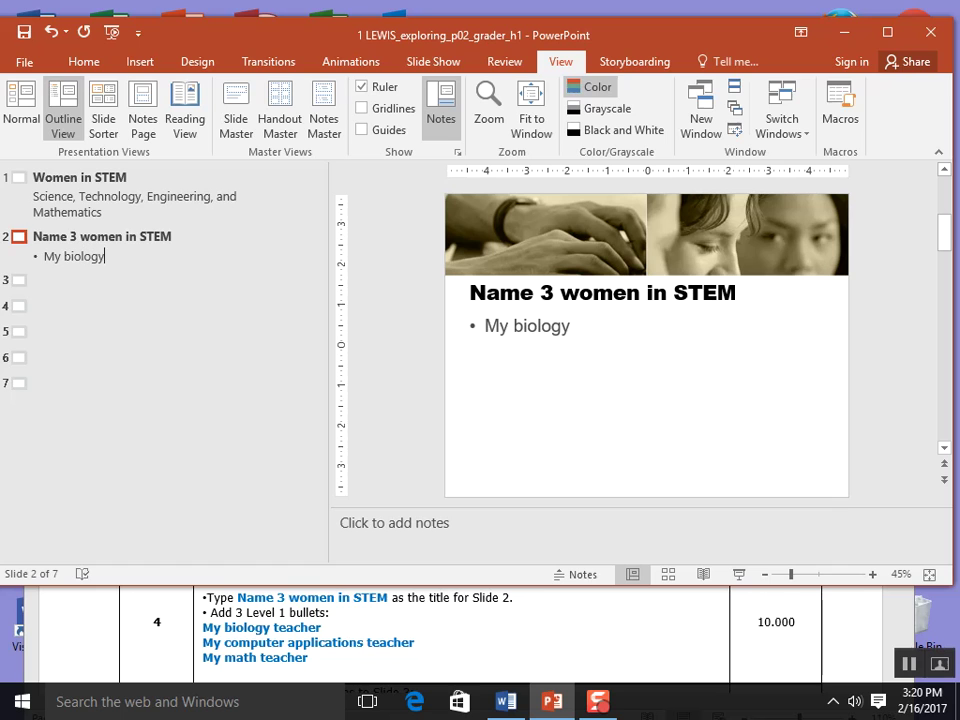
text( teacher)
key(Return)
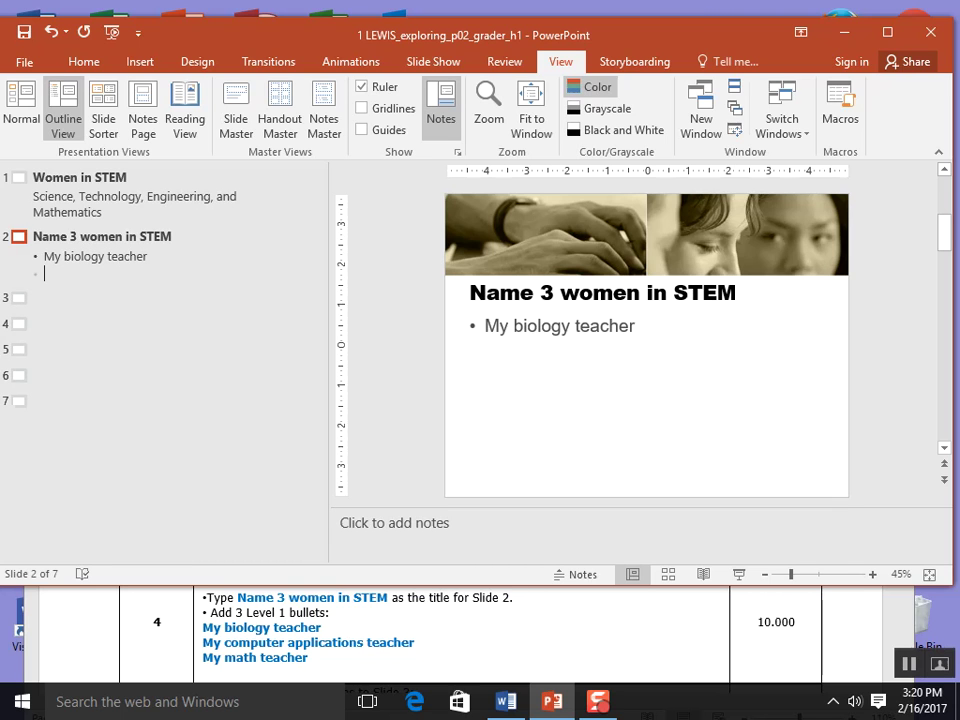
text(My compu)
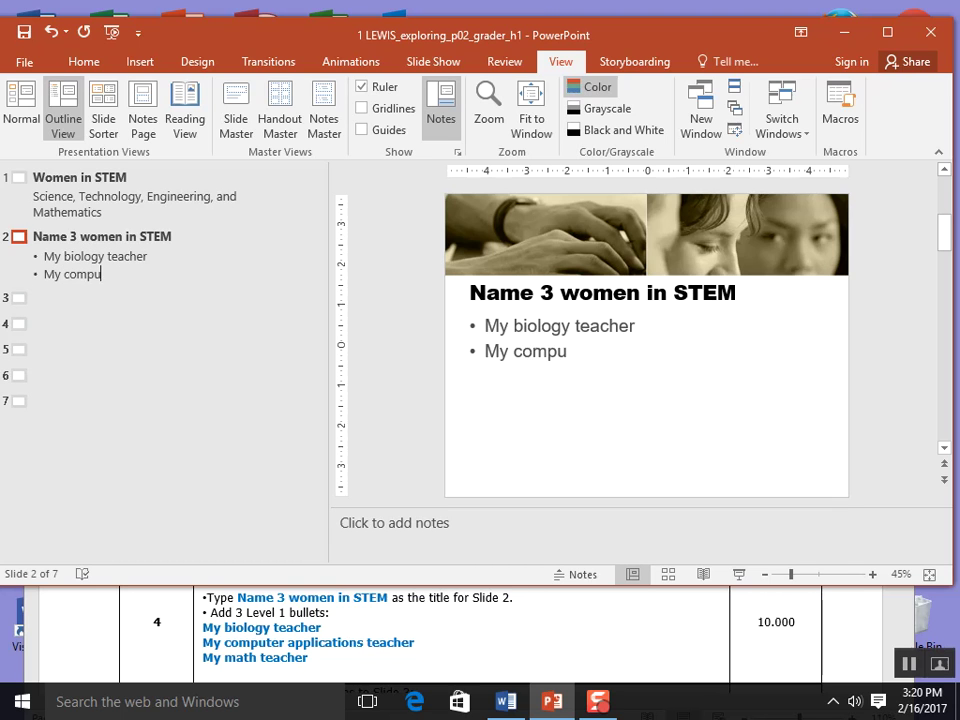
text(ter application)
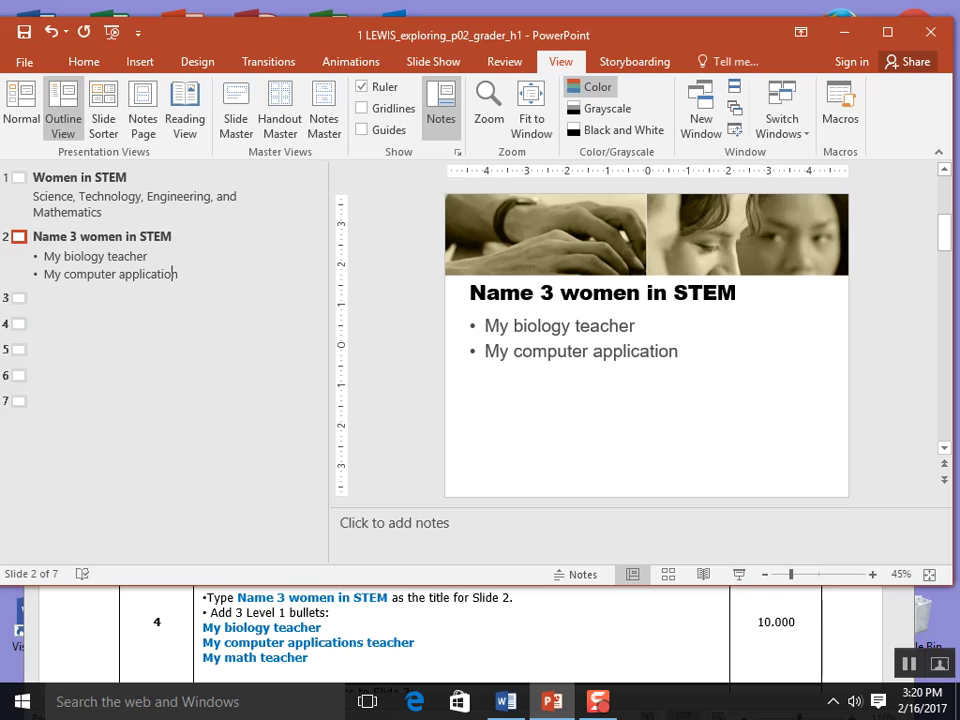
text(s teacher)
key(Return)
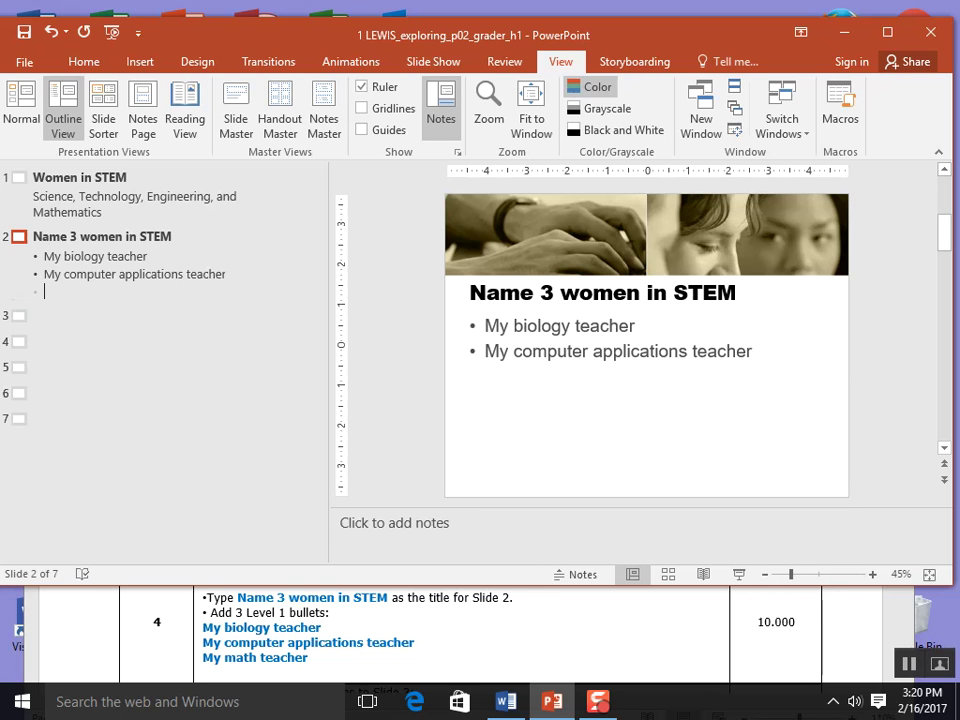
text(My ma)
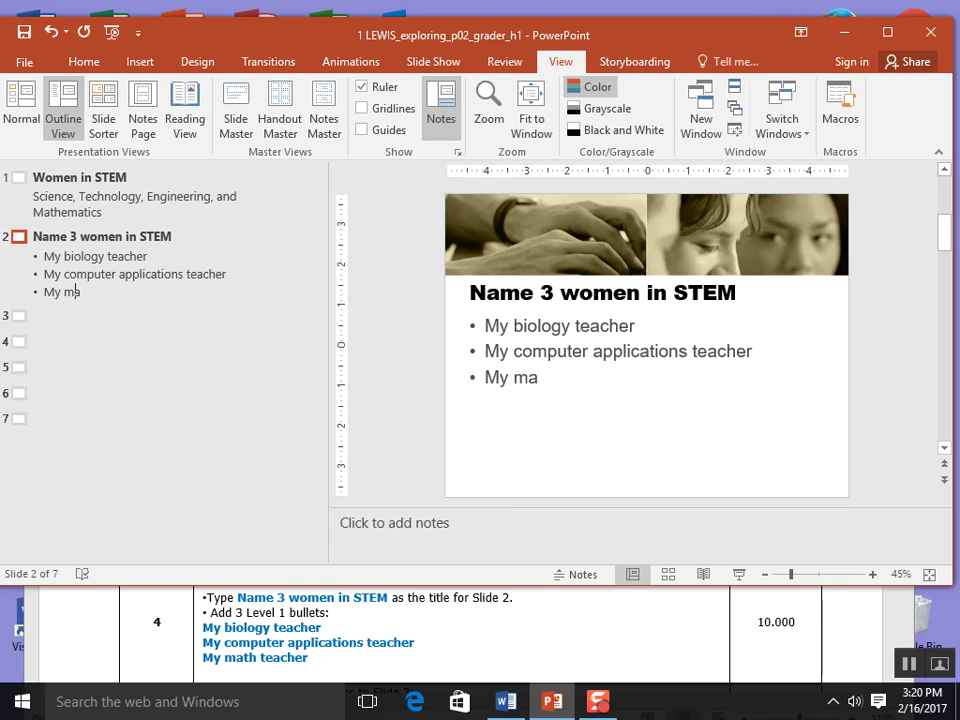
text(th teacher)
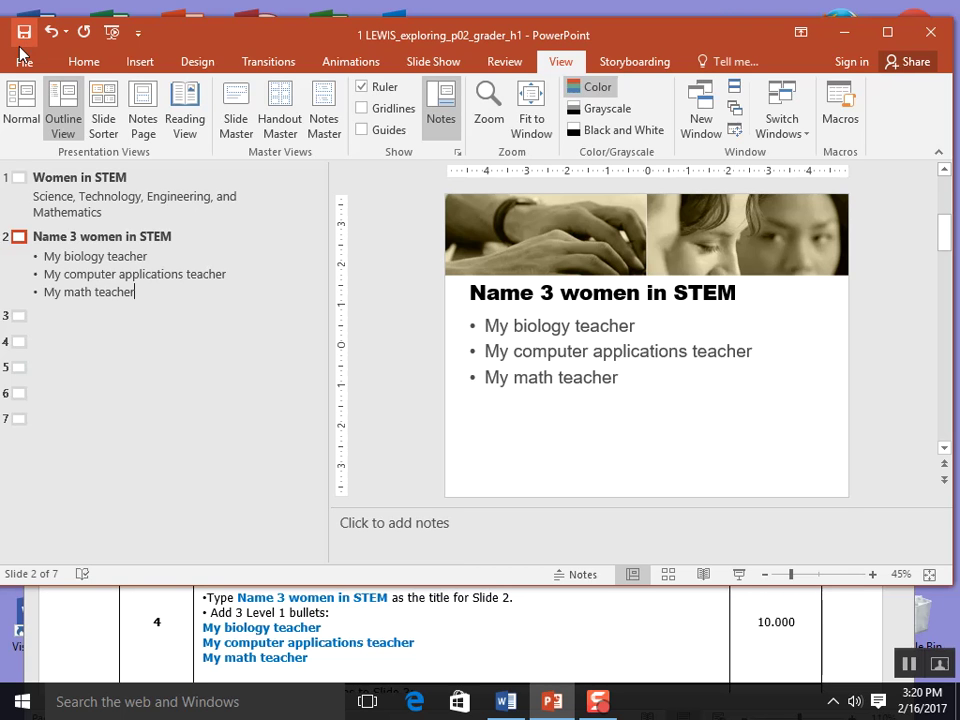
click(616, 645)
Review Step 5's instructions, then select the empty slide 3 in the Outline pane.
scroll(617, 636, down, 5)
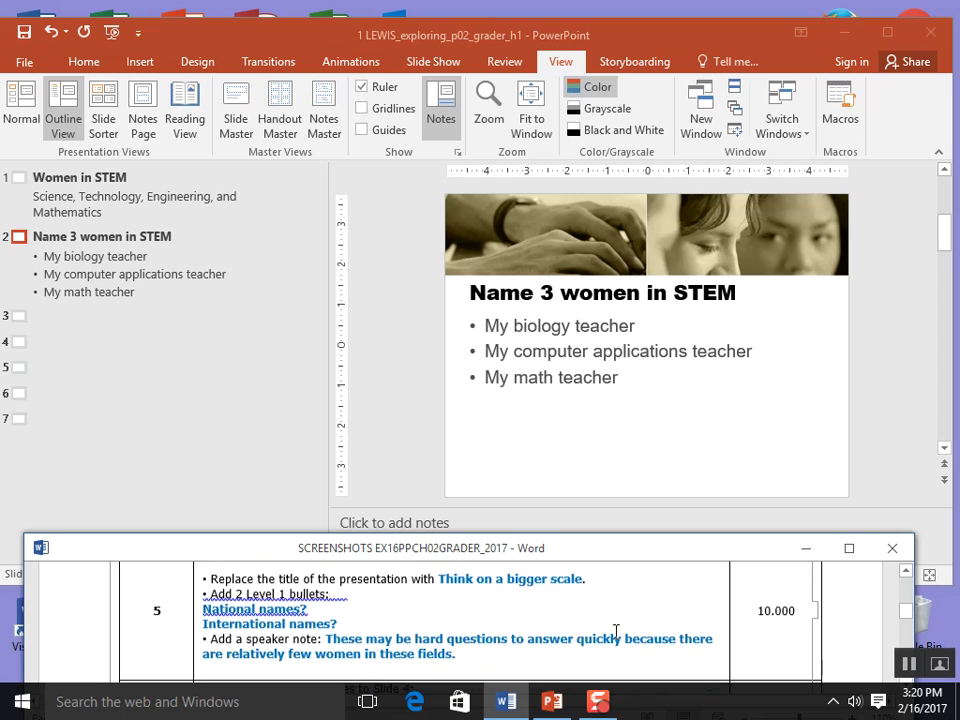
scroll(616, 632, up, 1)
scroll(616, 632, down, 1)
click(19, 315)
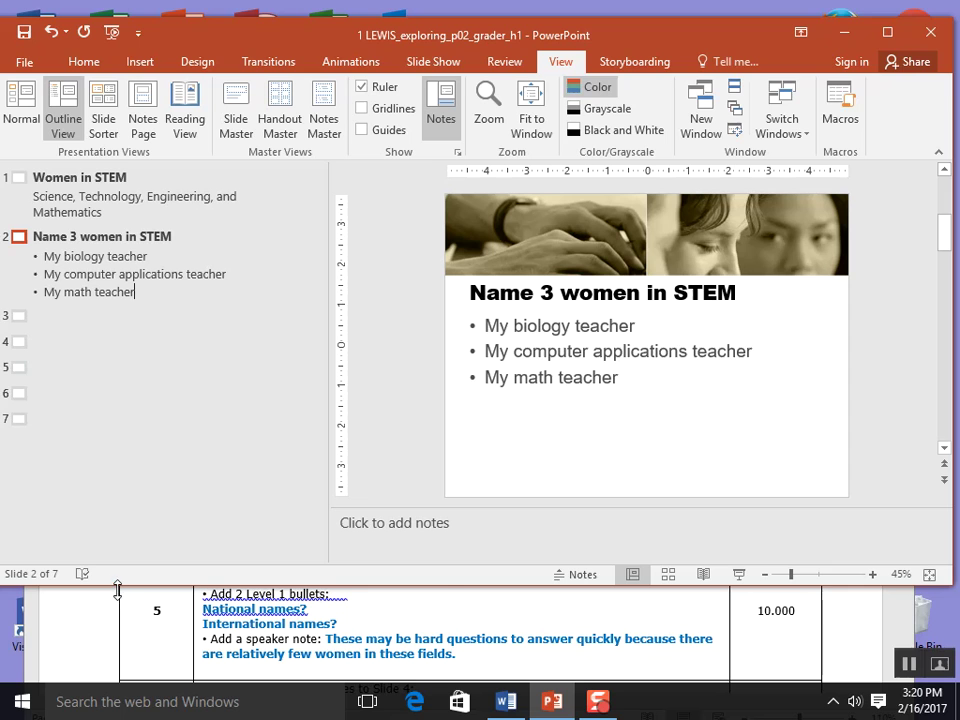
click(140, 632)
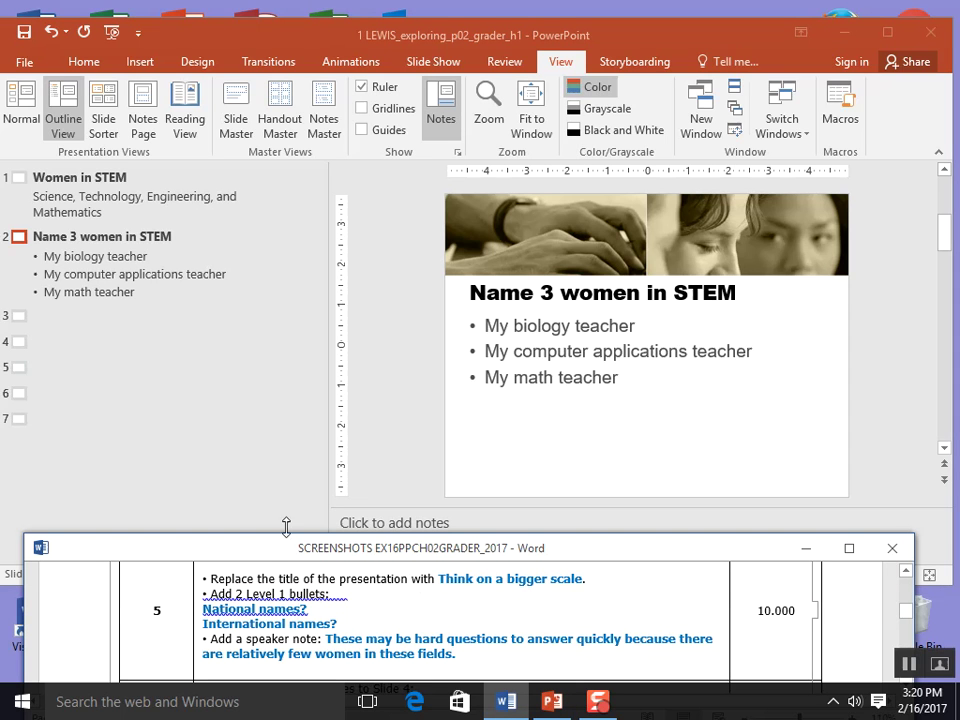
click(50, 317)
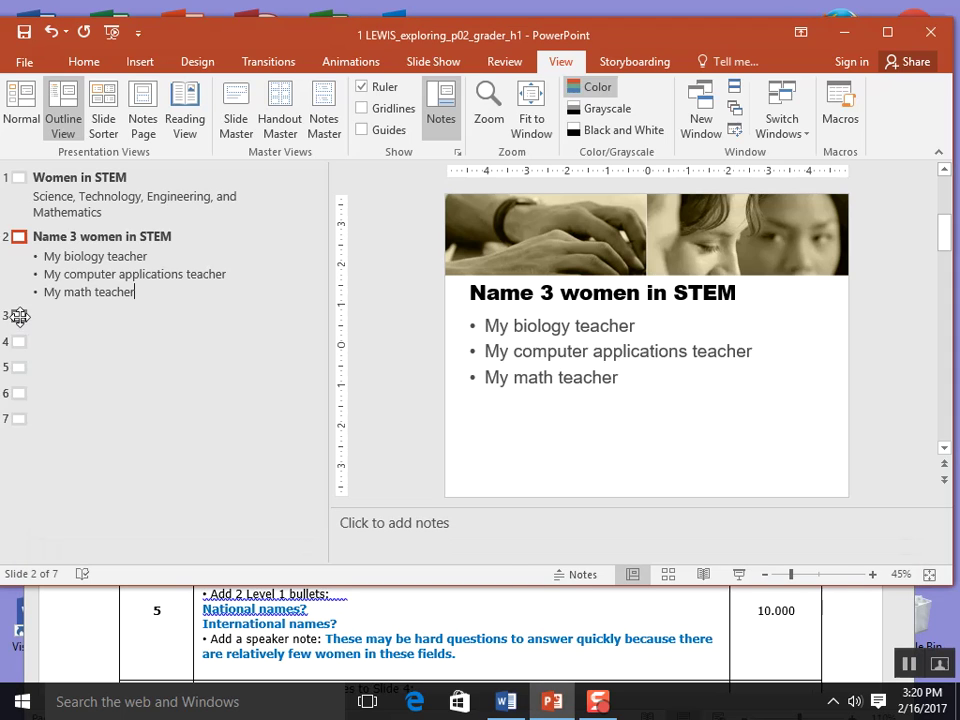
click(18, 315)
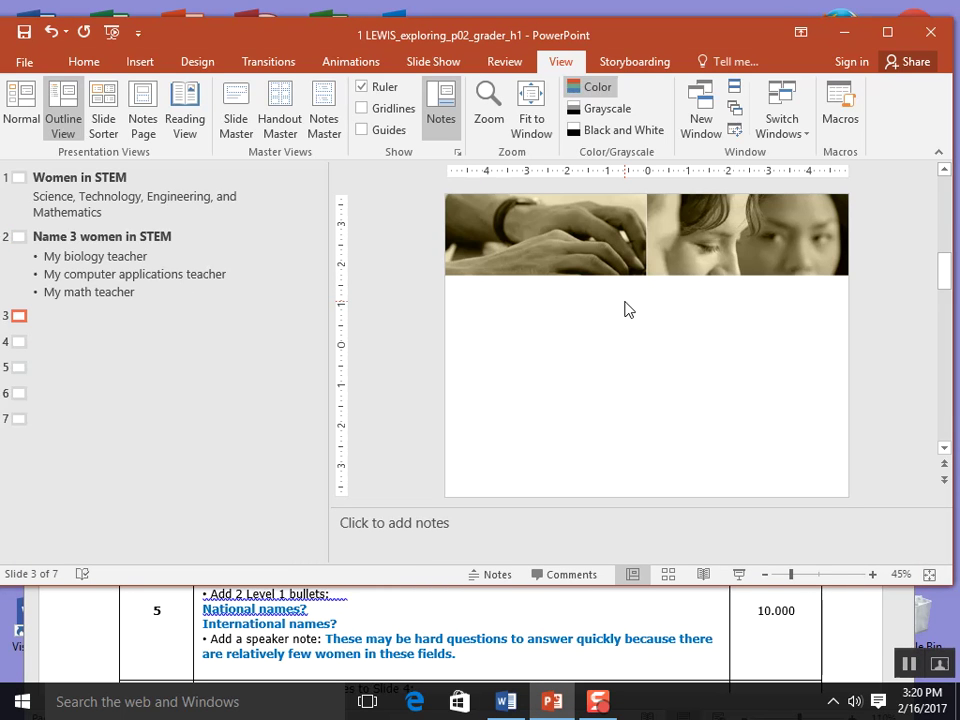
drag(508, 586, 518, 560)
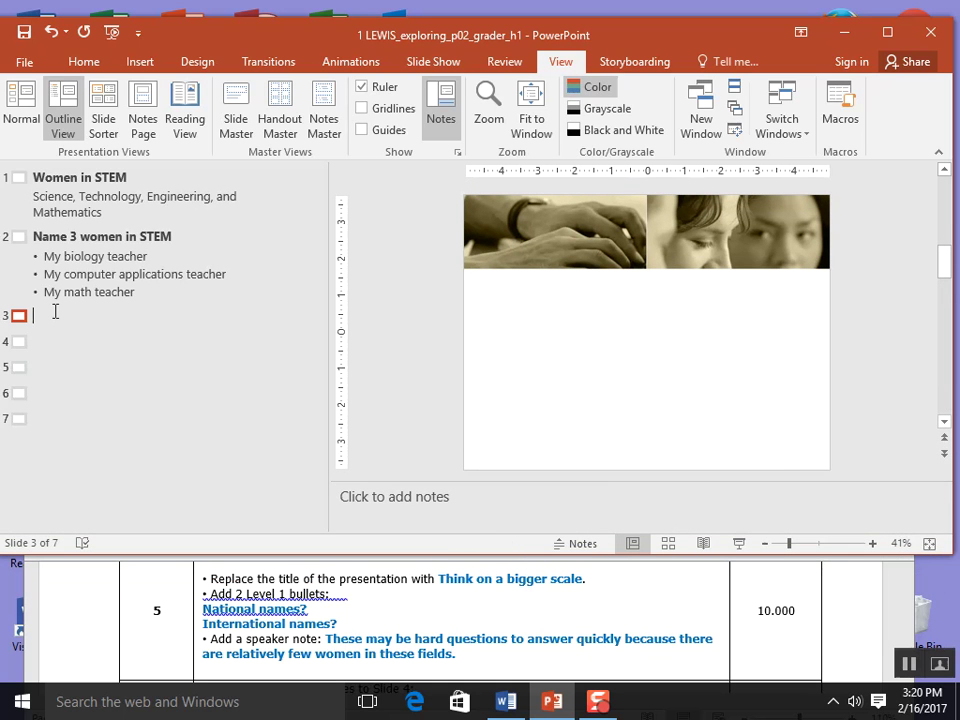
Title slide 3 'Think on a bigger scale' with second-level bullets National names? and International names?
text(Think)
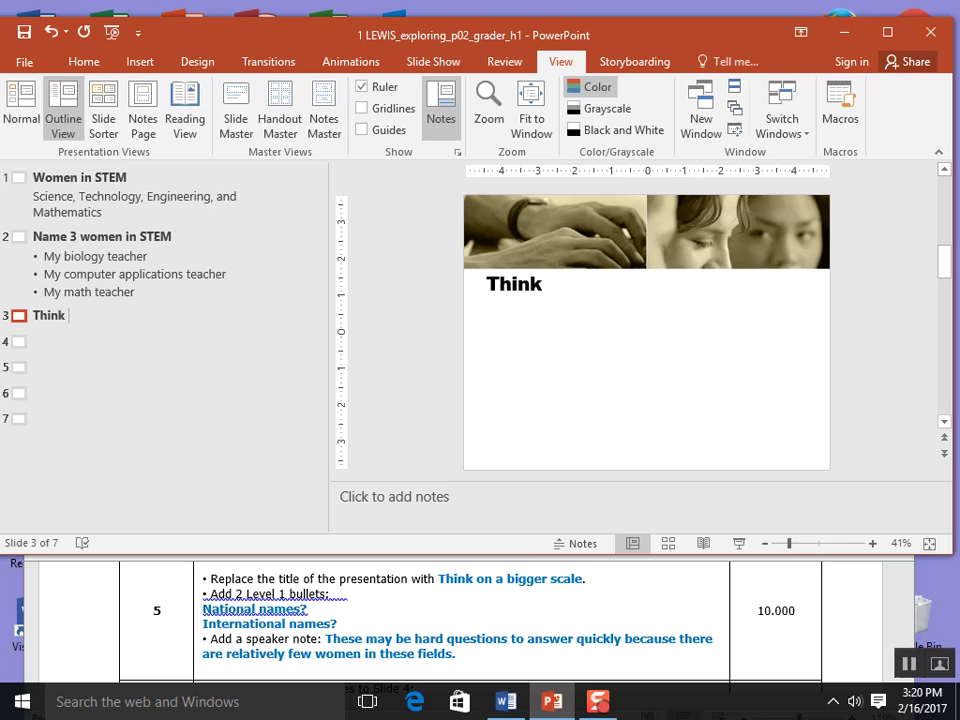
text( on a bigger s)
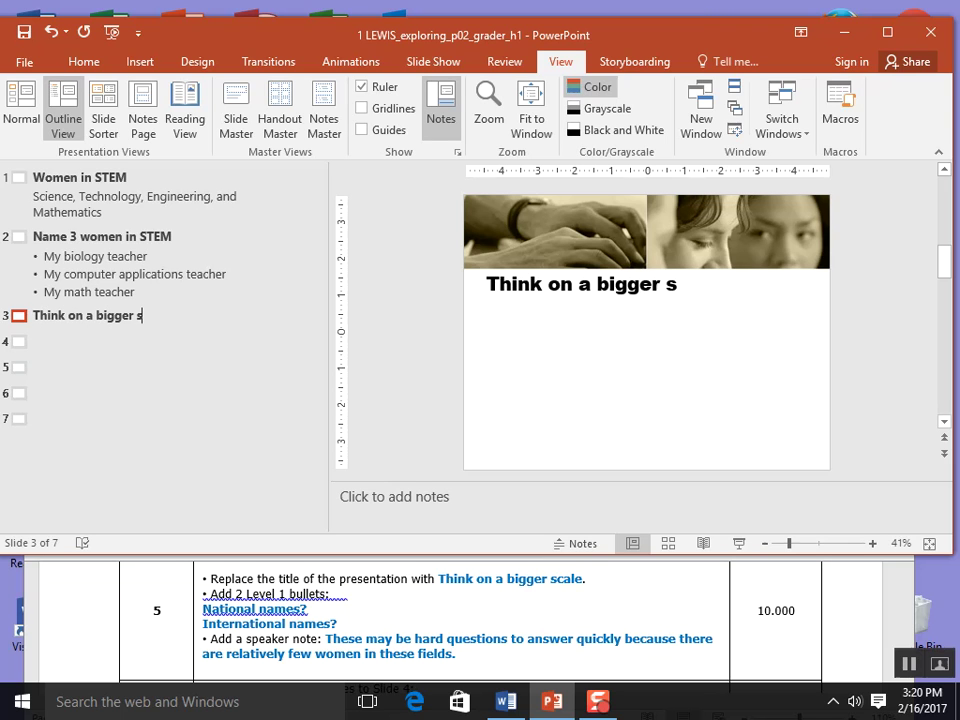
text(cale)
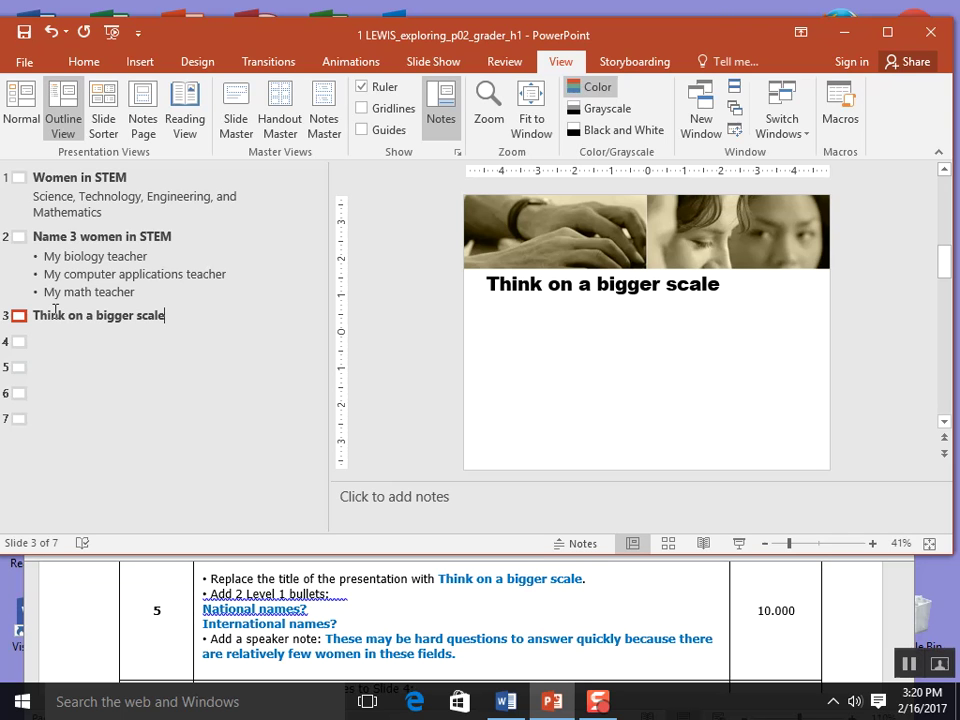
key(Return)
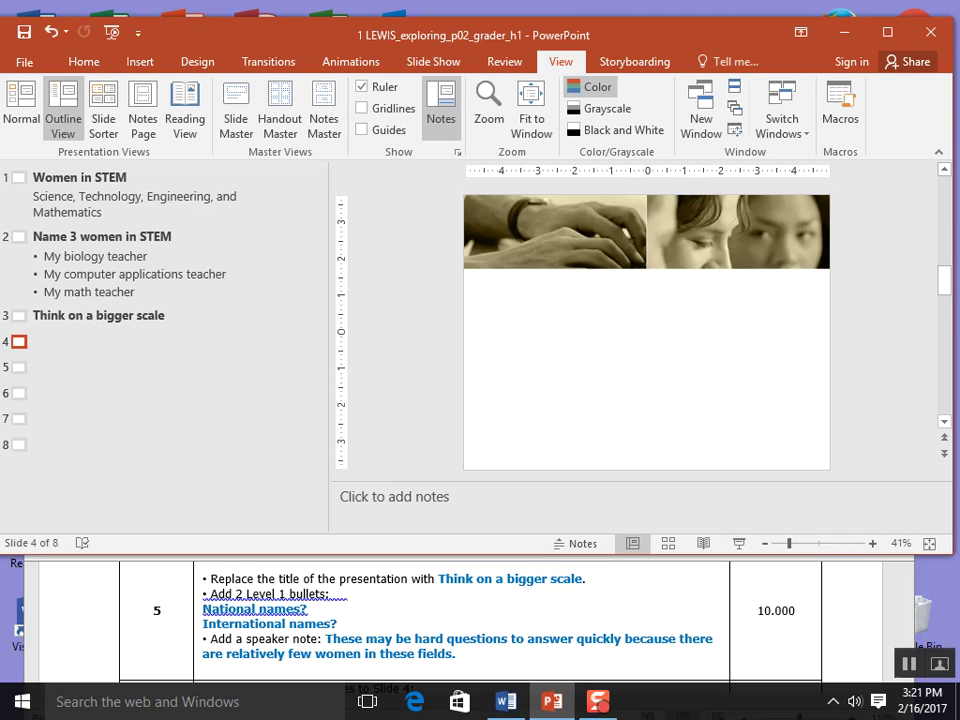
key(Tab)
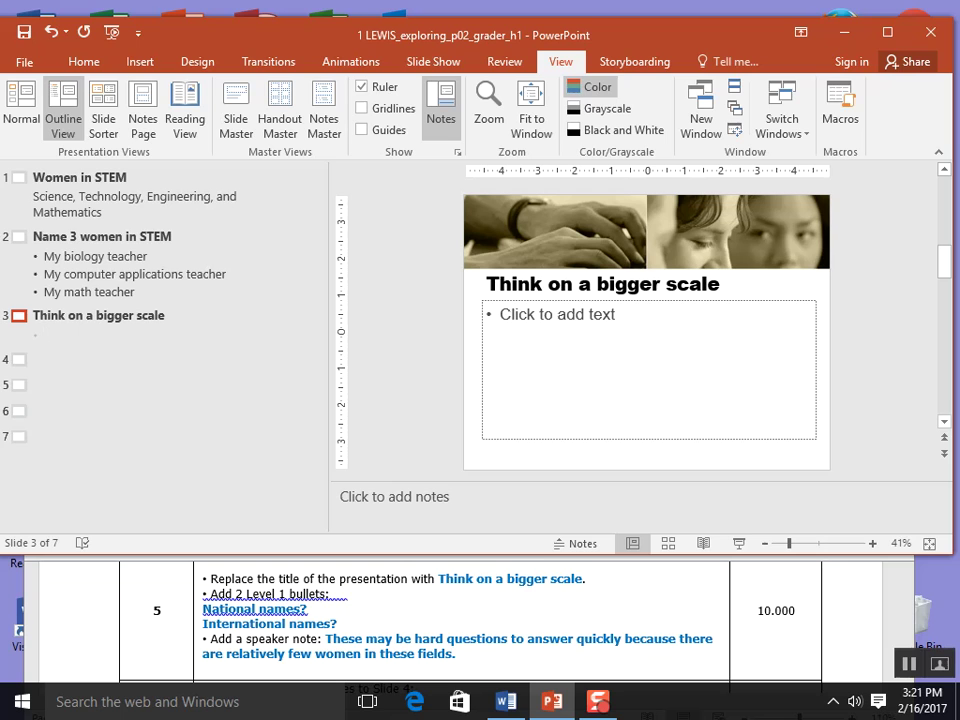
key(Tab)
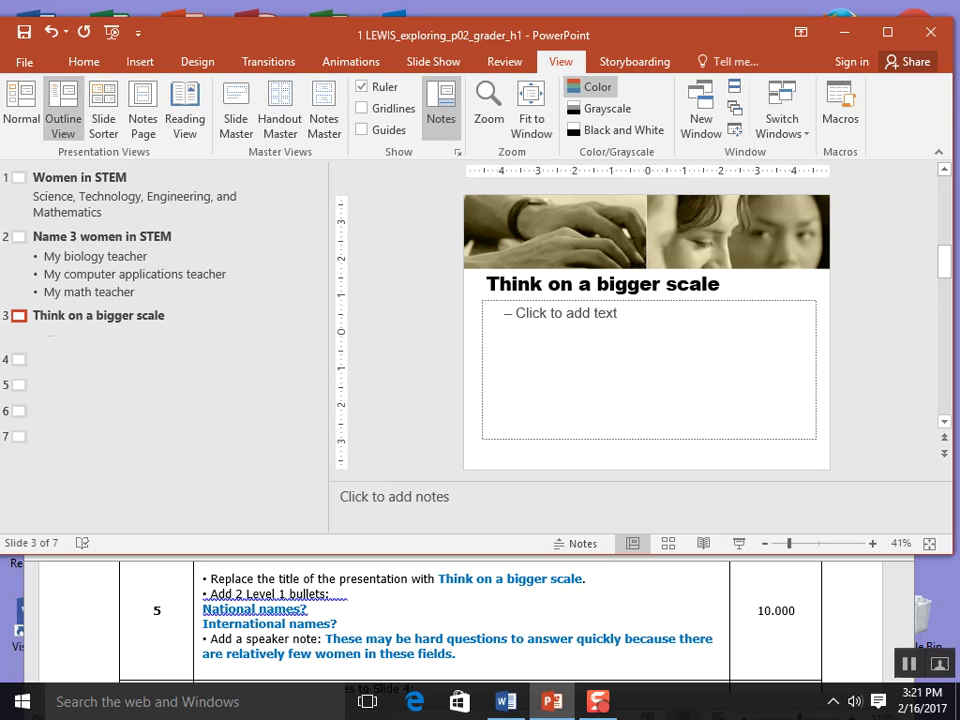
text(National)
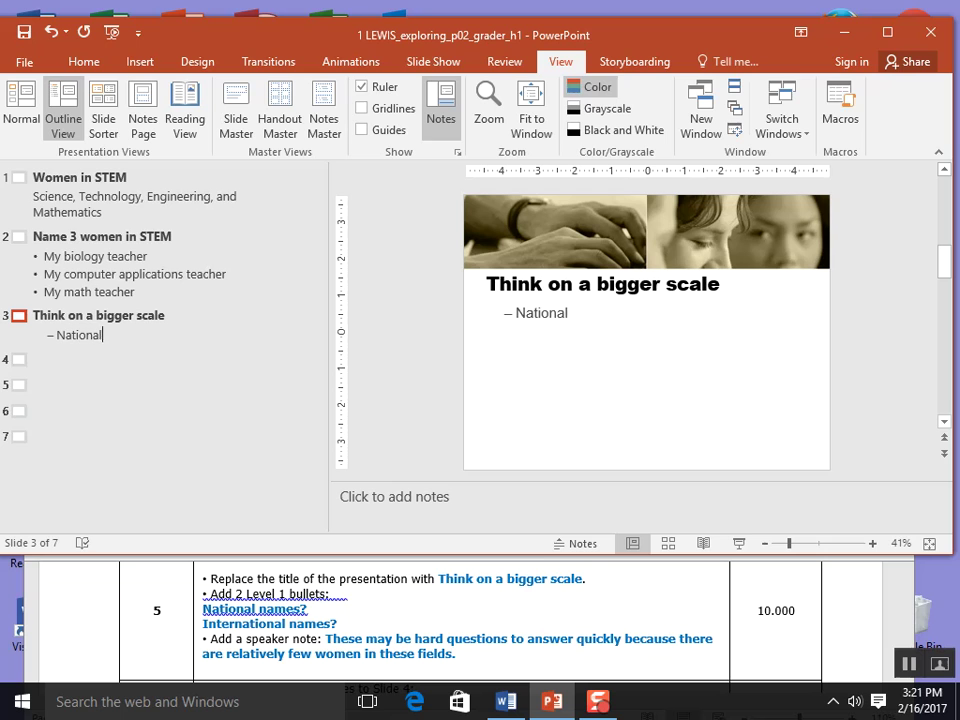
text( names?)
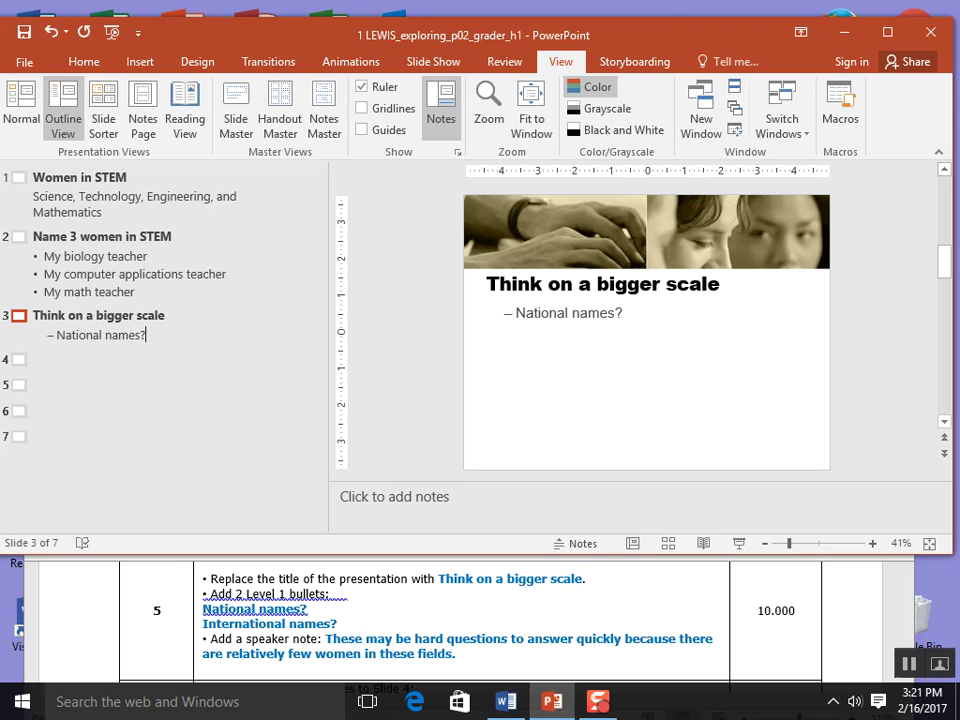
key(Return)
text(Inter)
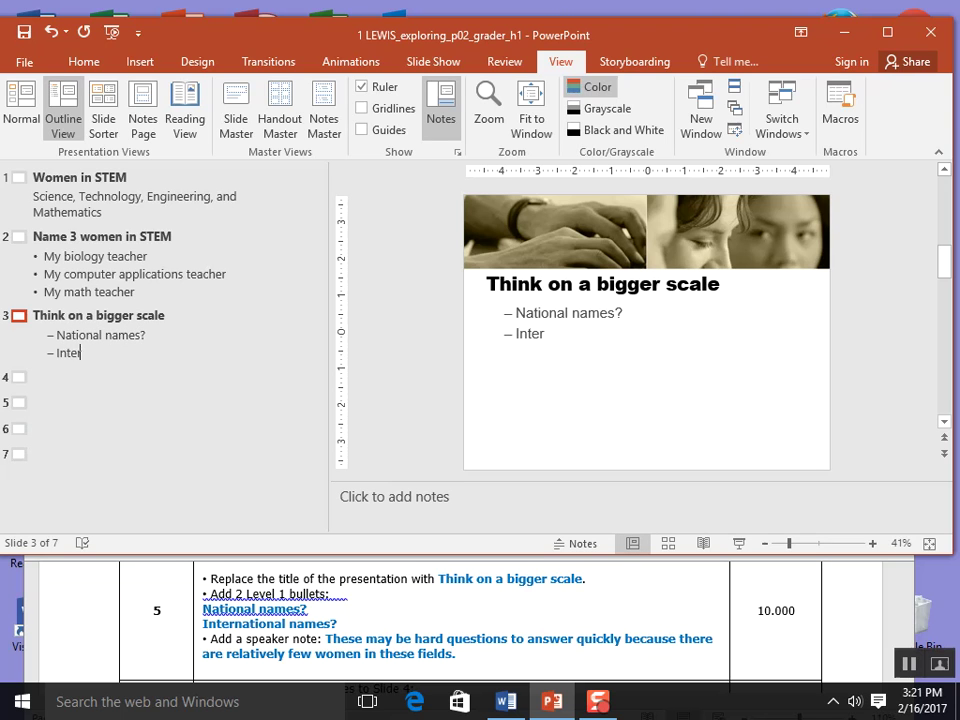
text(national names)
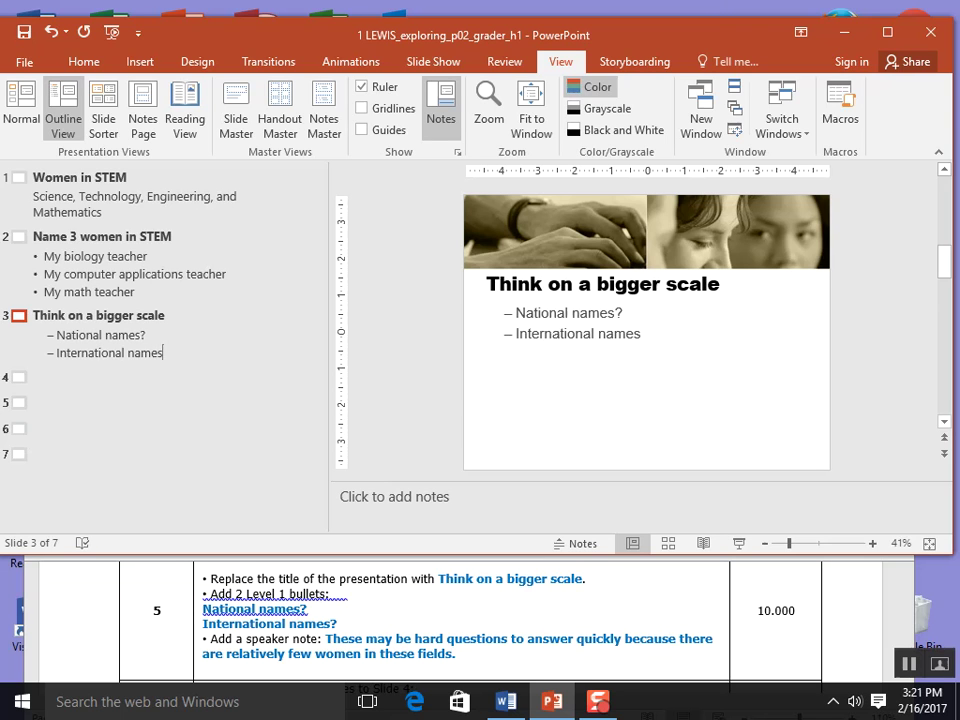
text(?)
Copy the speaker note from the instructions and paste it into slide 3's Notes pane.
click(396, 643)
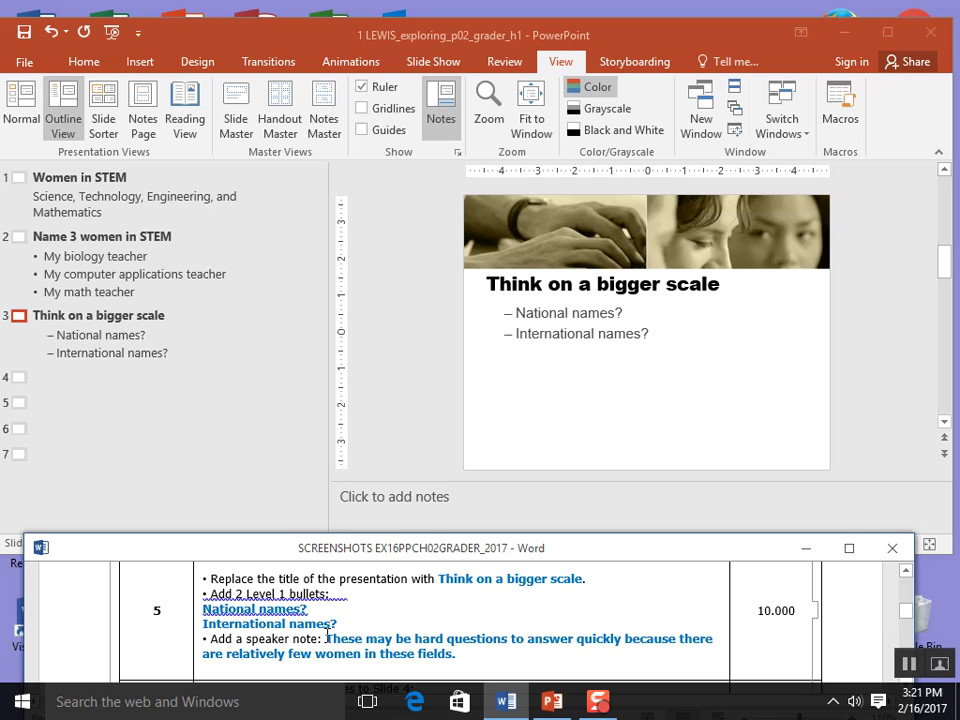
drag(328, 636, 469, 652)
key(ctrl+c)
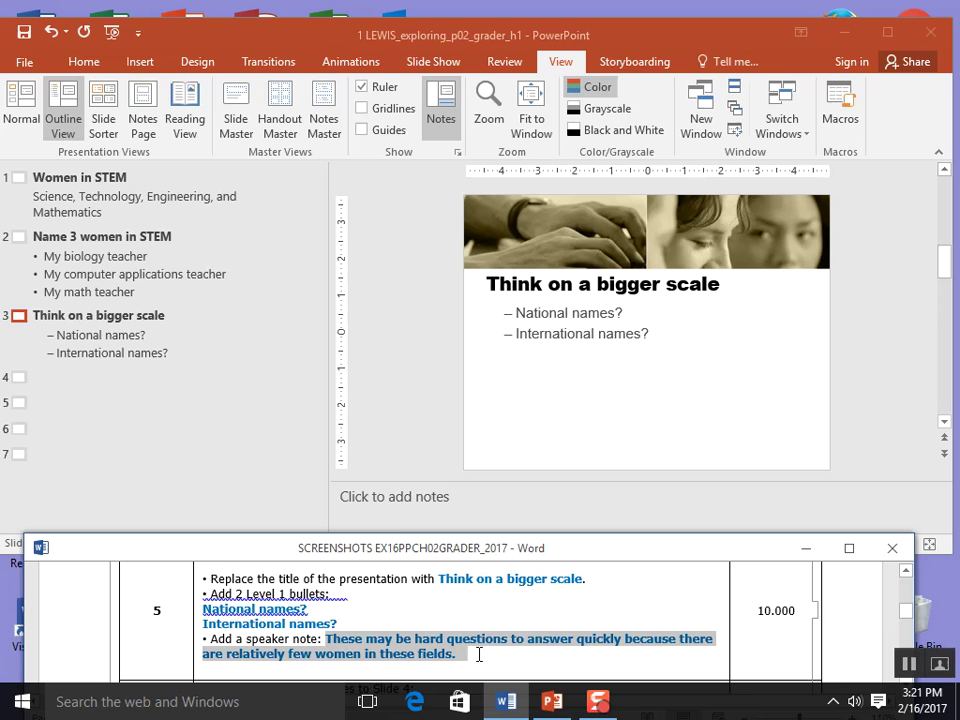
click(396, 500)
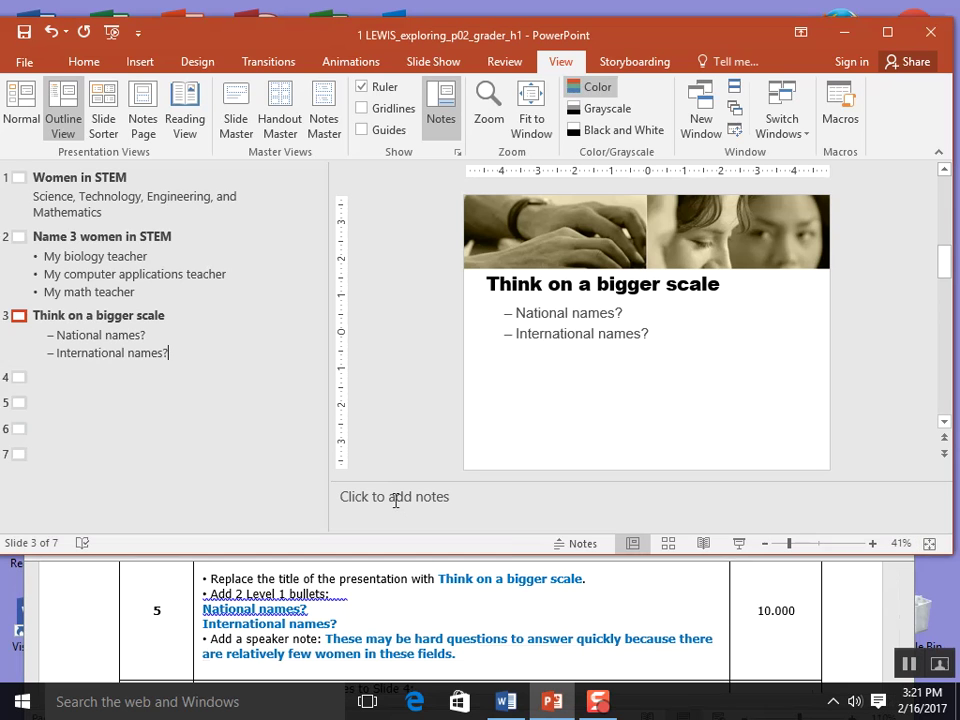
click(396, 500)
key(ctrl+v)
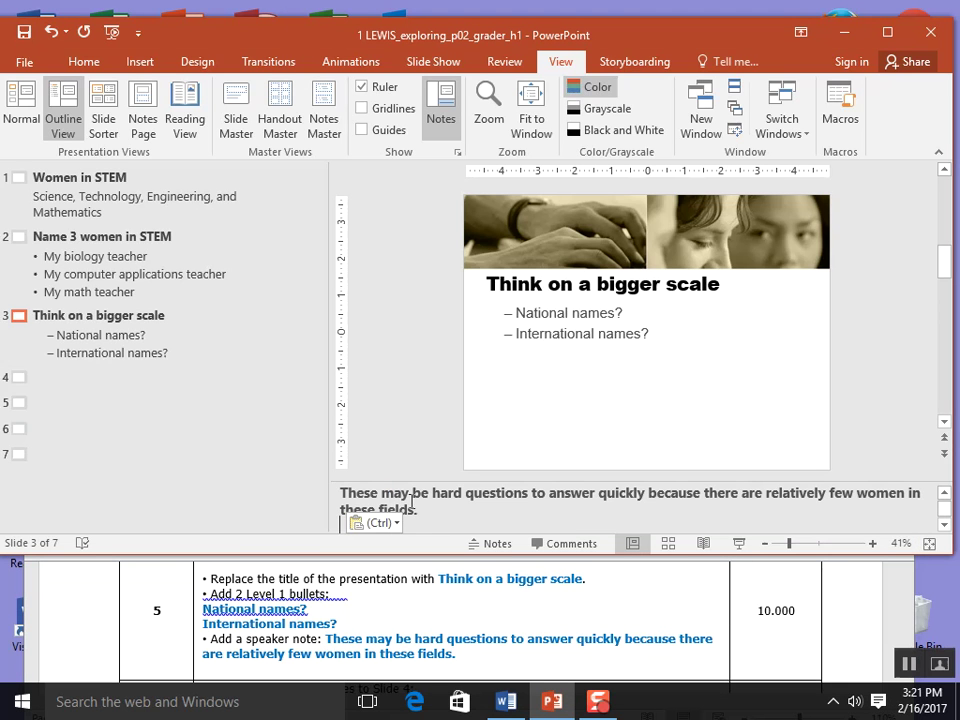
key(Escape)
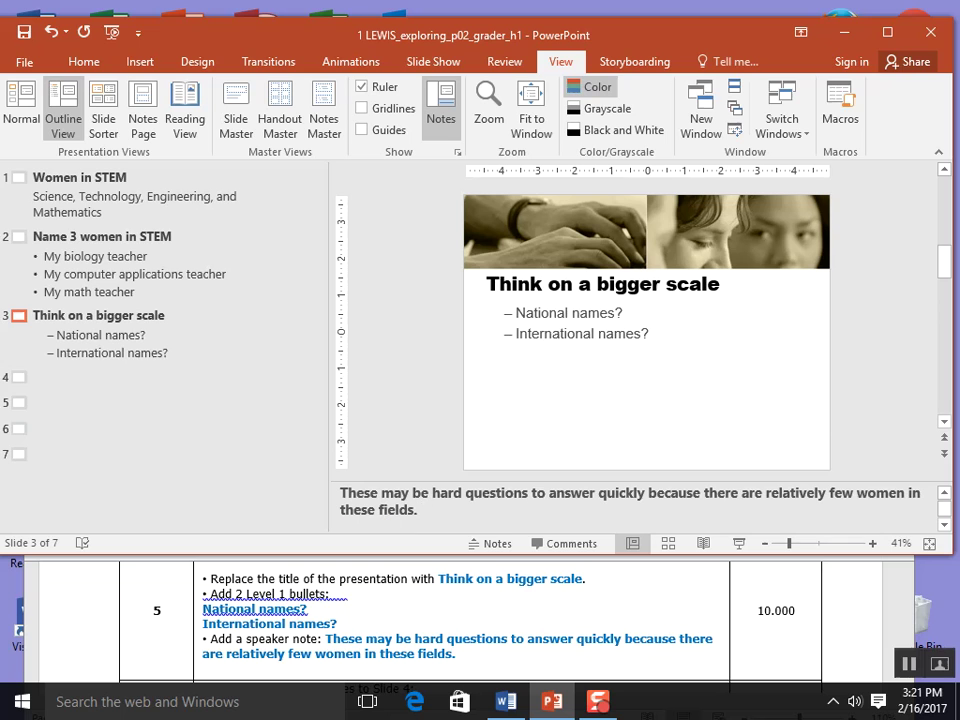
Save the presentation and scroll the instructions to the next step.
click(22, 36)
click(716, 652)
scroll(716, 648, down, 3)
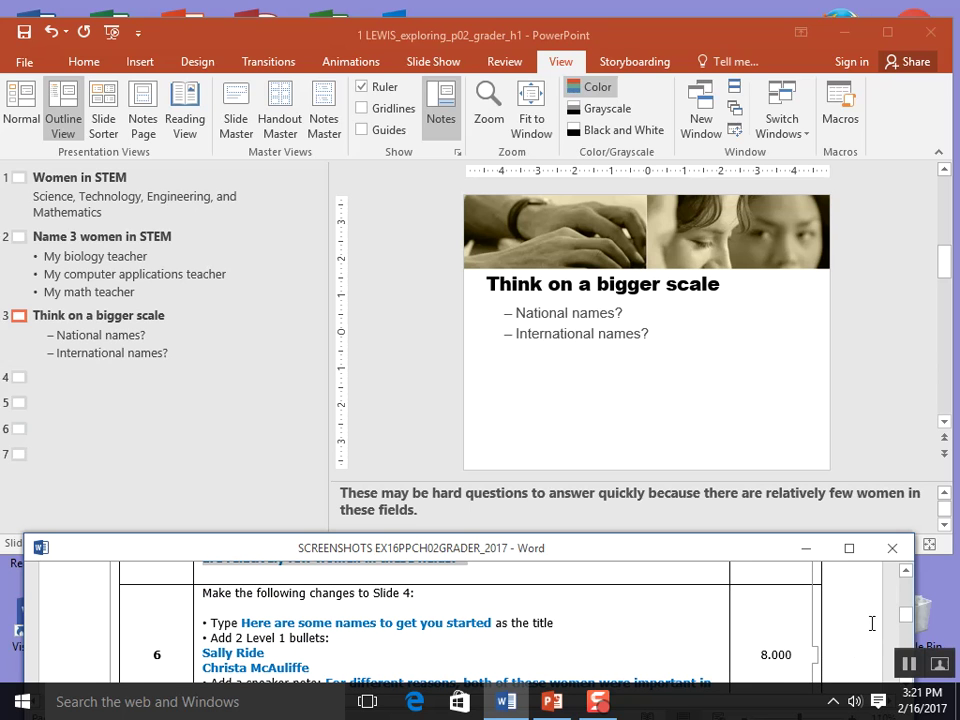
drag(907, 620, 907, 623)
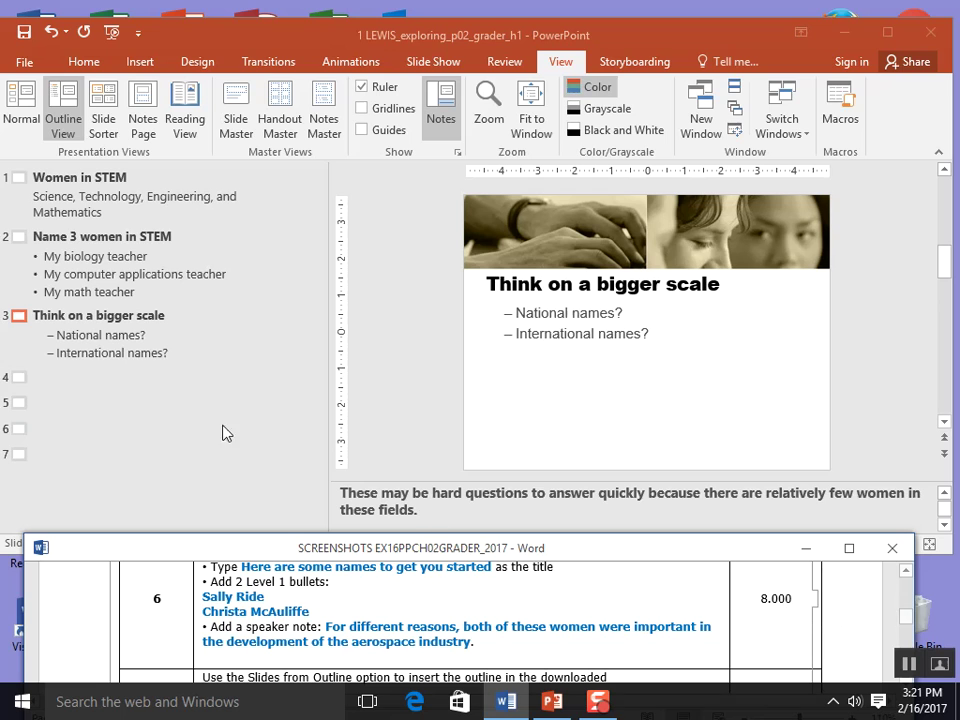
Title slide 4 'Here are some names to get you started' with bullets Sally Ride and Christa McAuliffe.
click(12, 375)
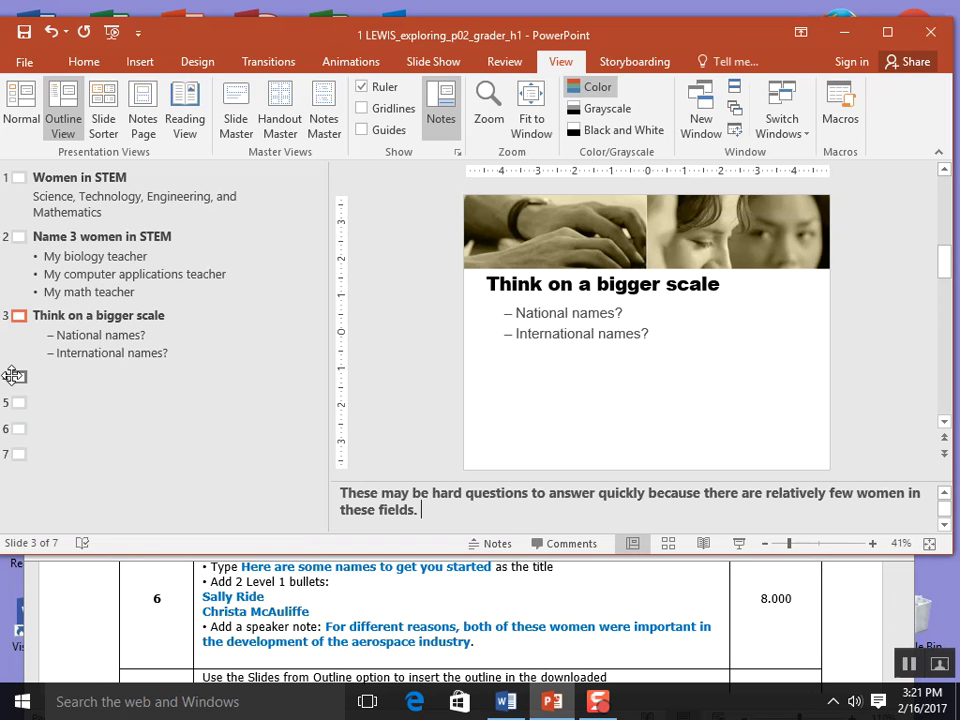
click(39, 382)
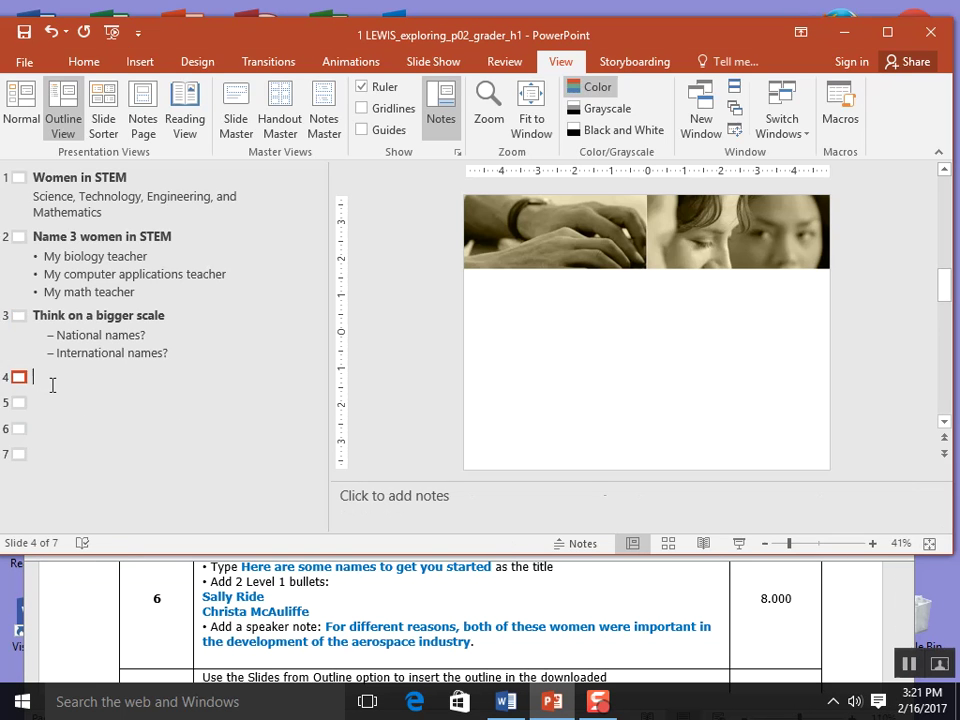
text(Here are some n)
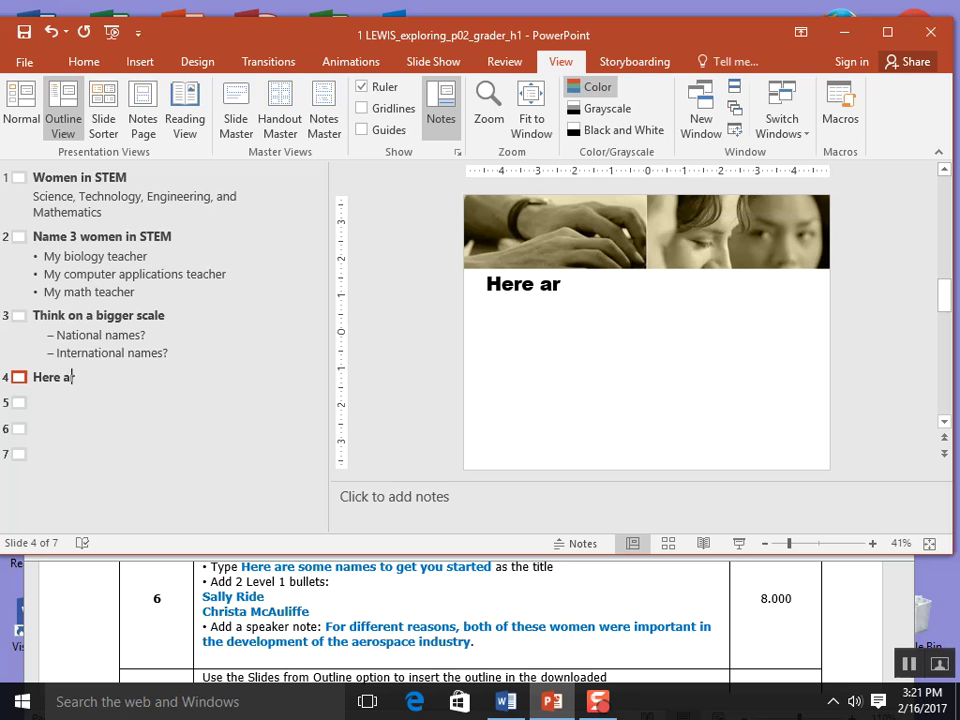
text(ames to g)
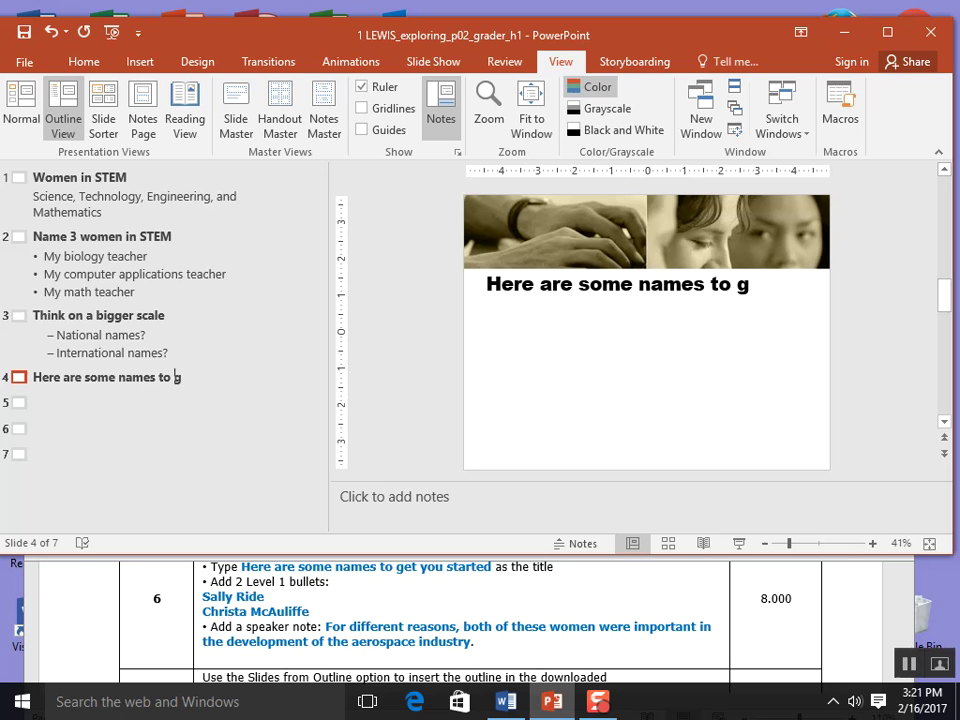
text(et you started)
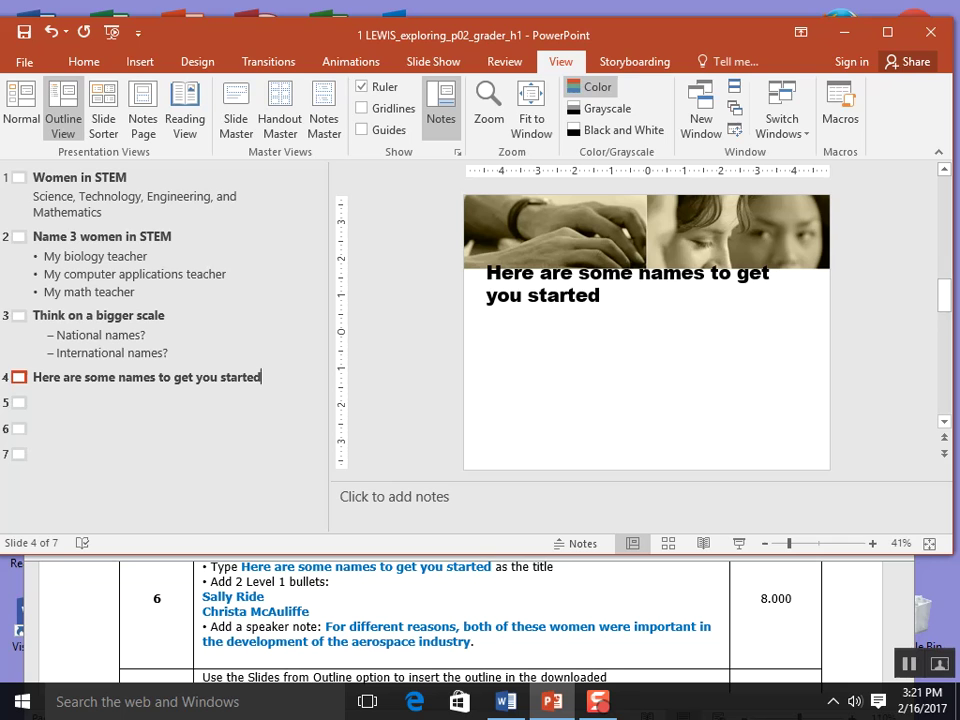
key(Return)
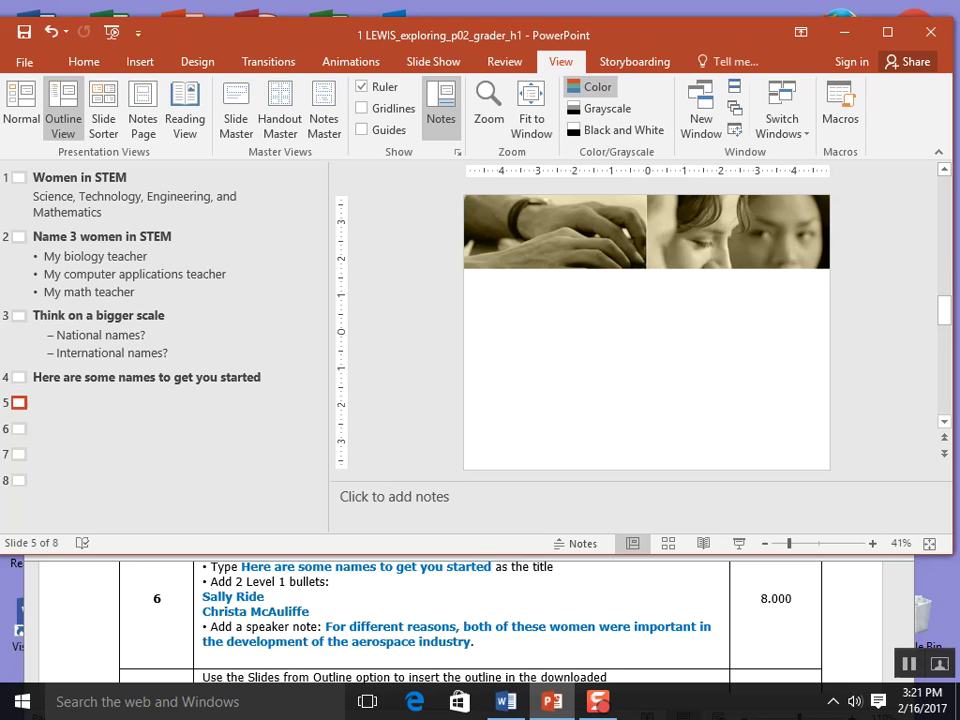
key(Tab)
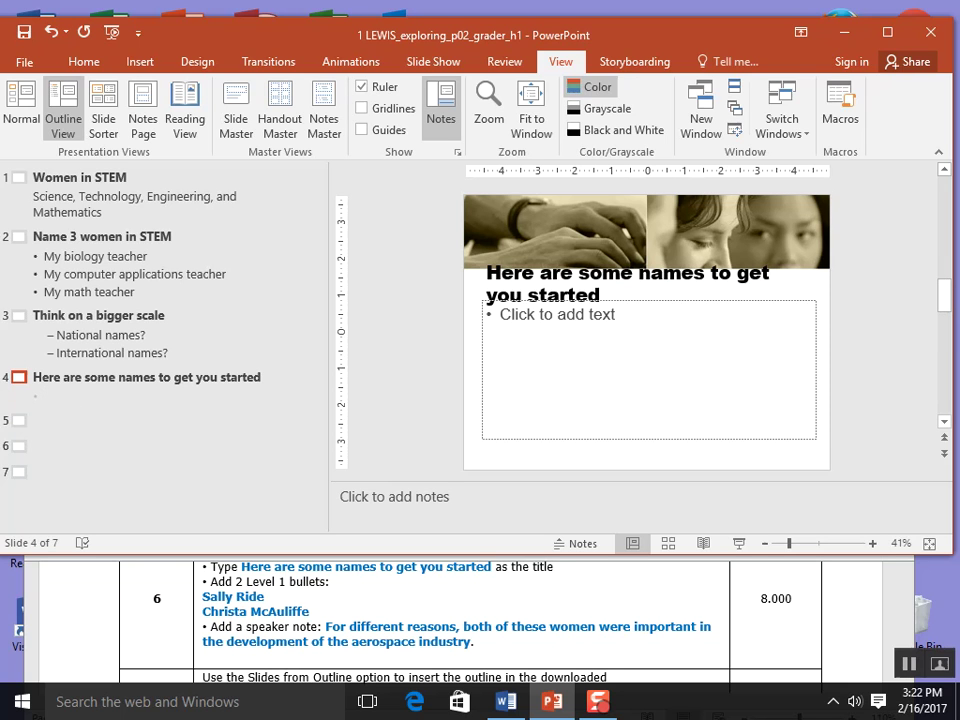
text(Sally Ri)
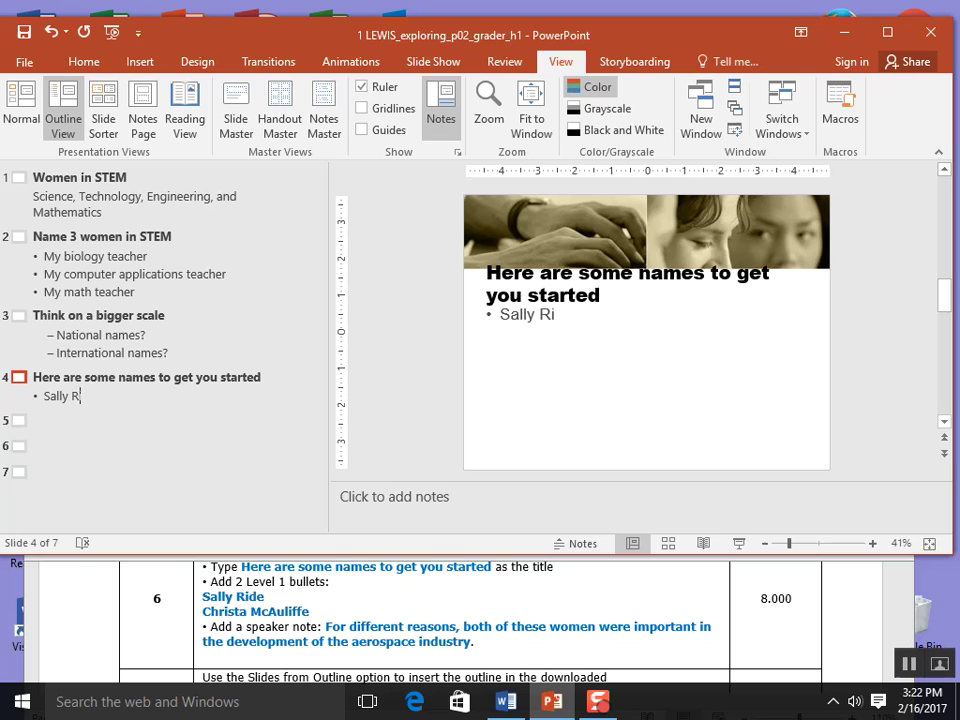
text(de)
key(Return)
text(C)
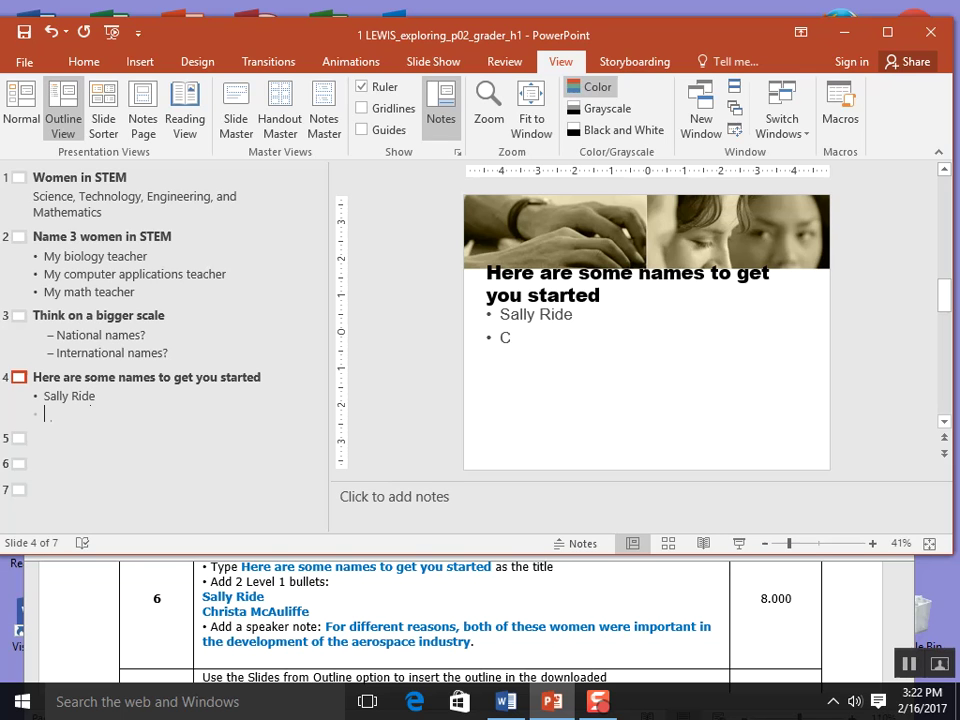
text(hrista Mc)
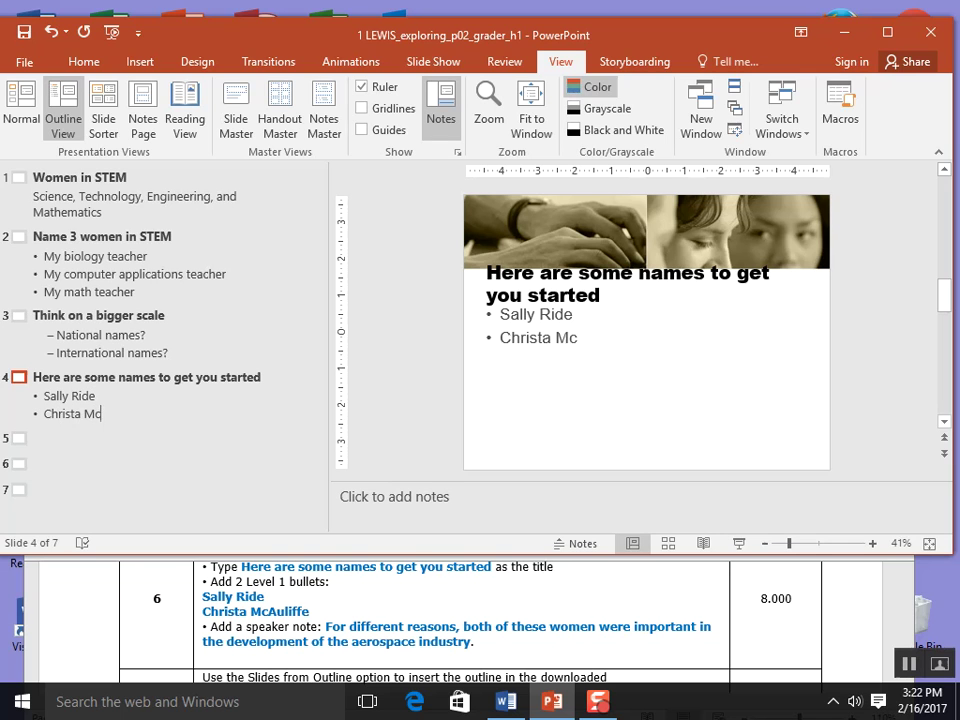
text(Auliffe)
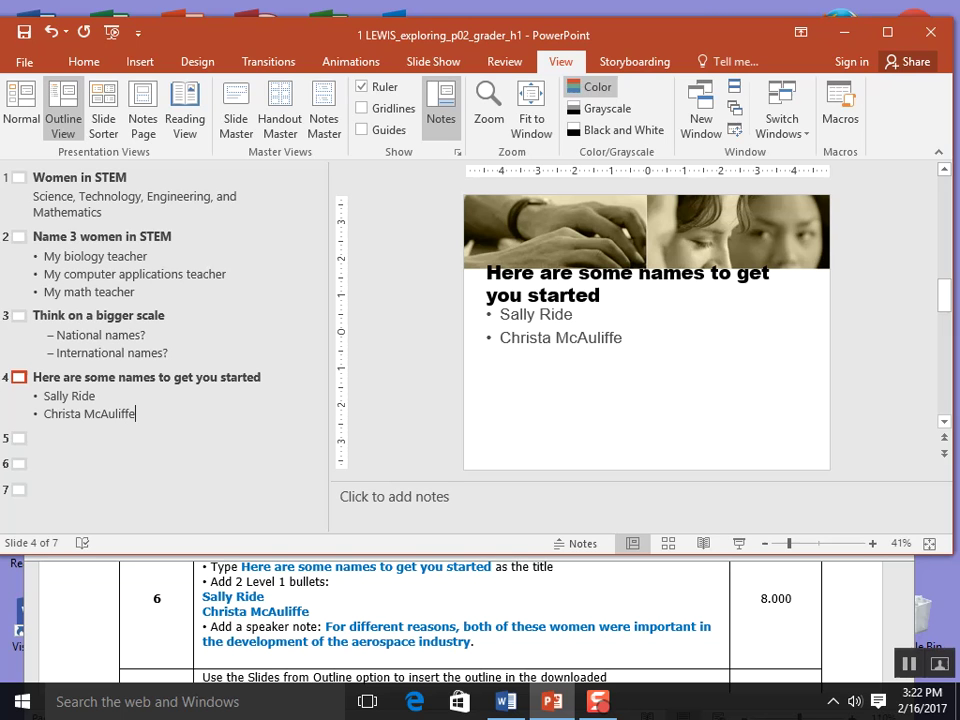
Add slide 4's speaker note about both women's importance to the development of the aerospace industry.
click(380, 511)
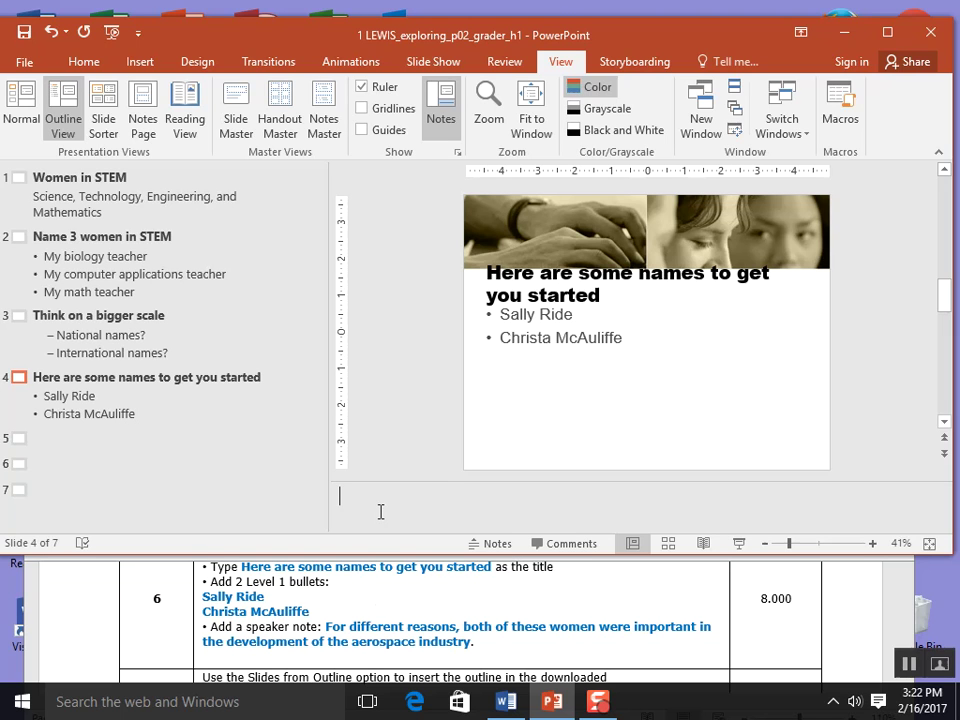
text(For different reasons, both of the)
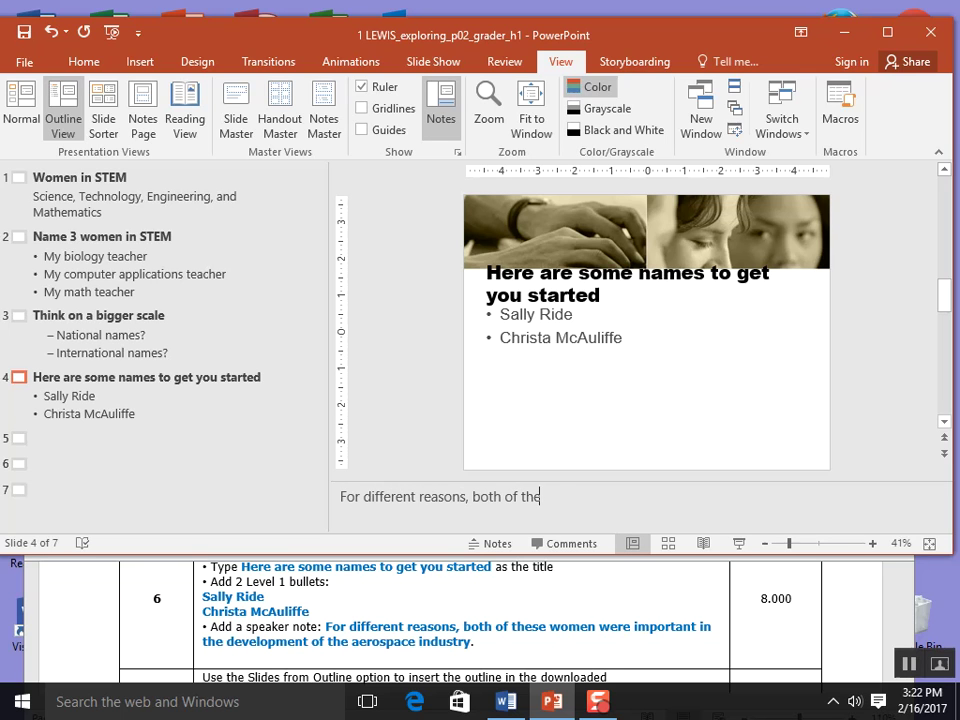
text(se women were)
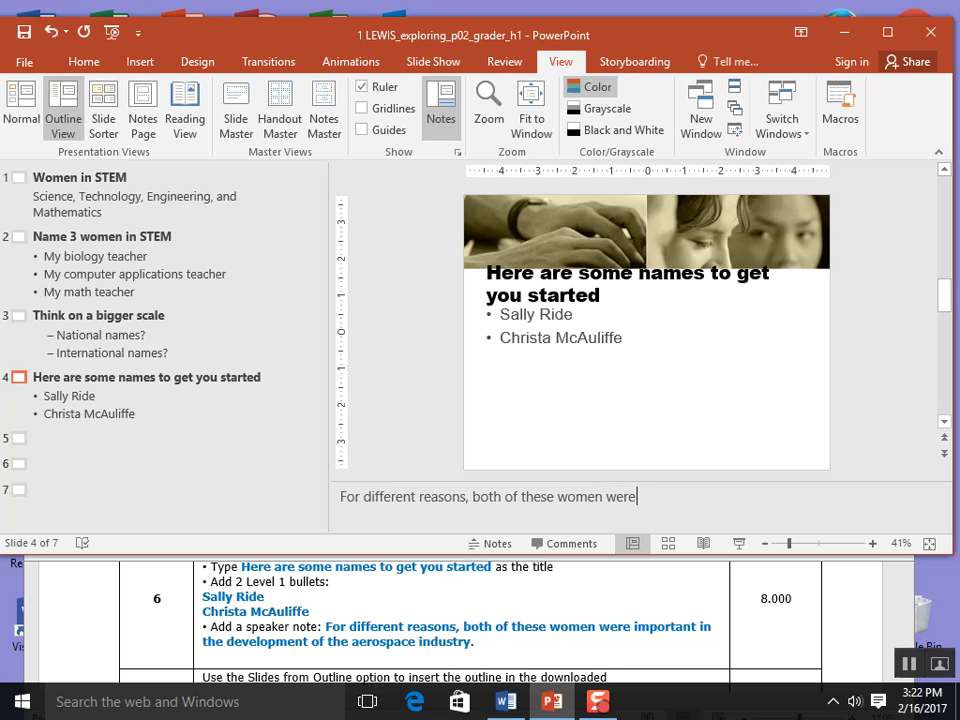
text( important in th)
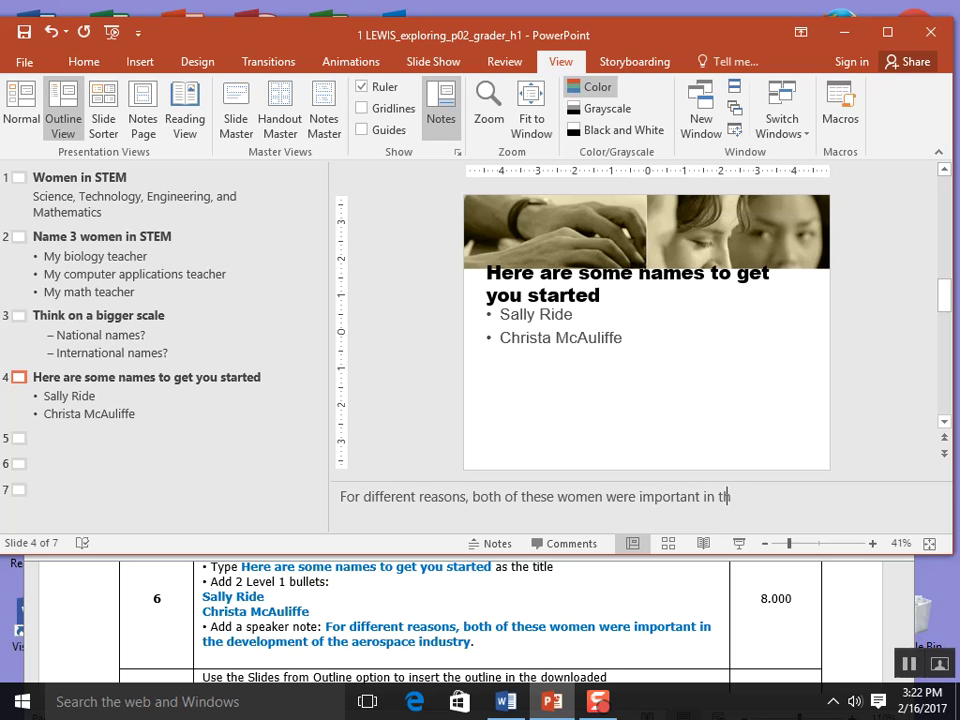
text(e development o)
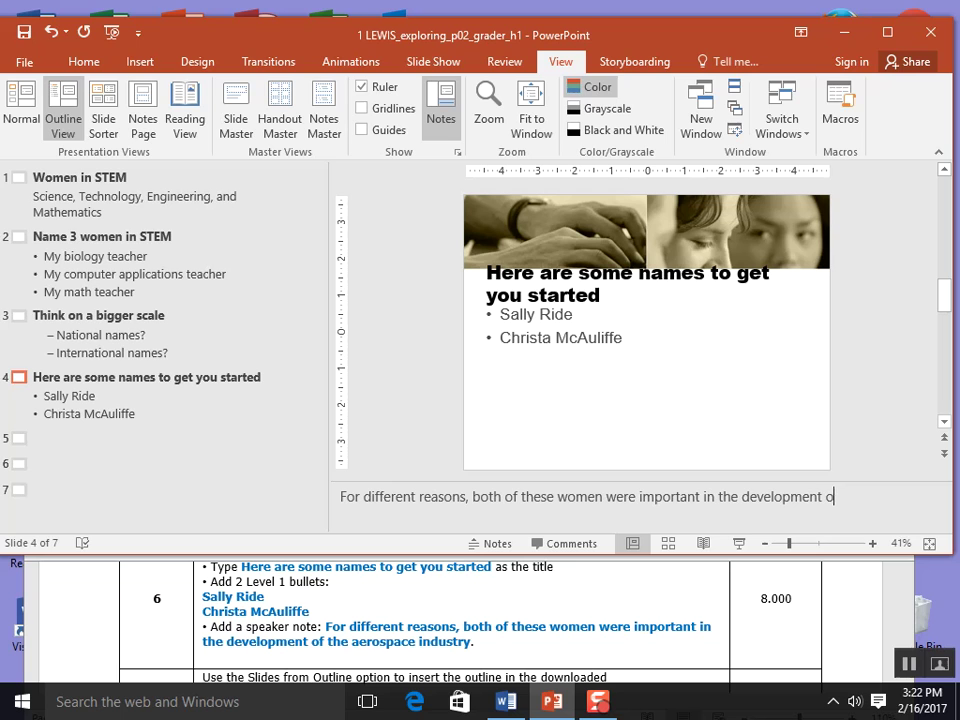
text(f the aerospace induct)
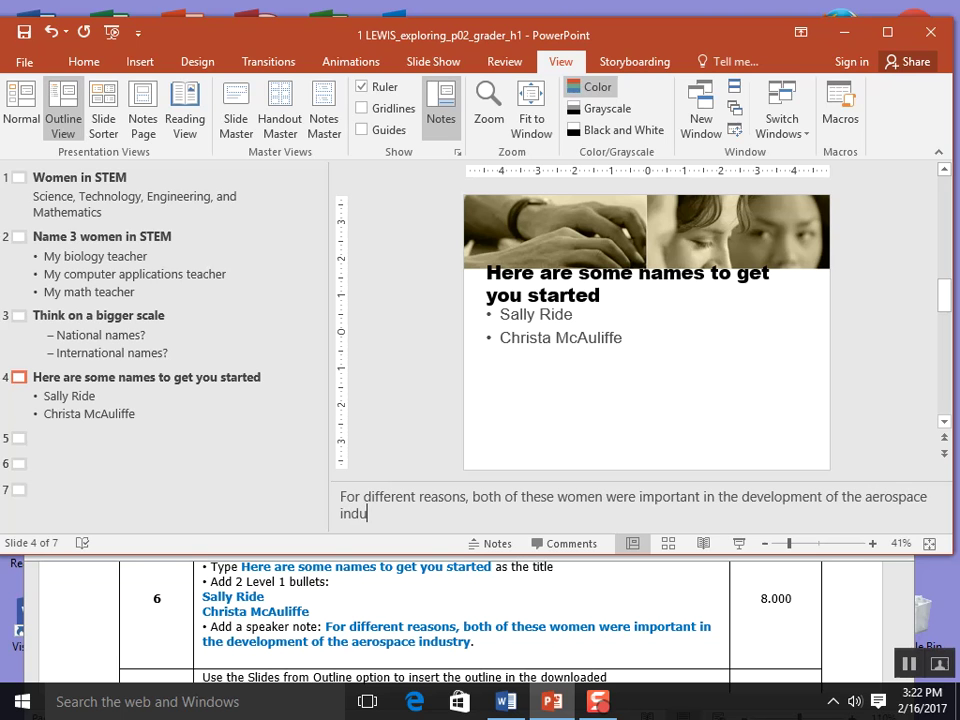
key(BackSpace)
key(BackSpace)
text(s)
text(y.)
Scroll the instructions forward and rearrange the Word and PowerPoint windows, returning to slide 4's outline.
click(340, 636)
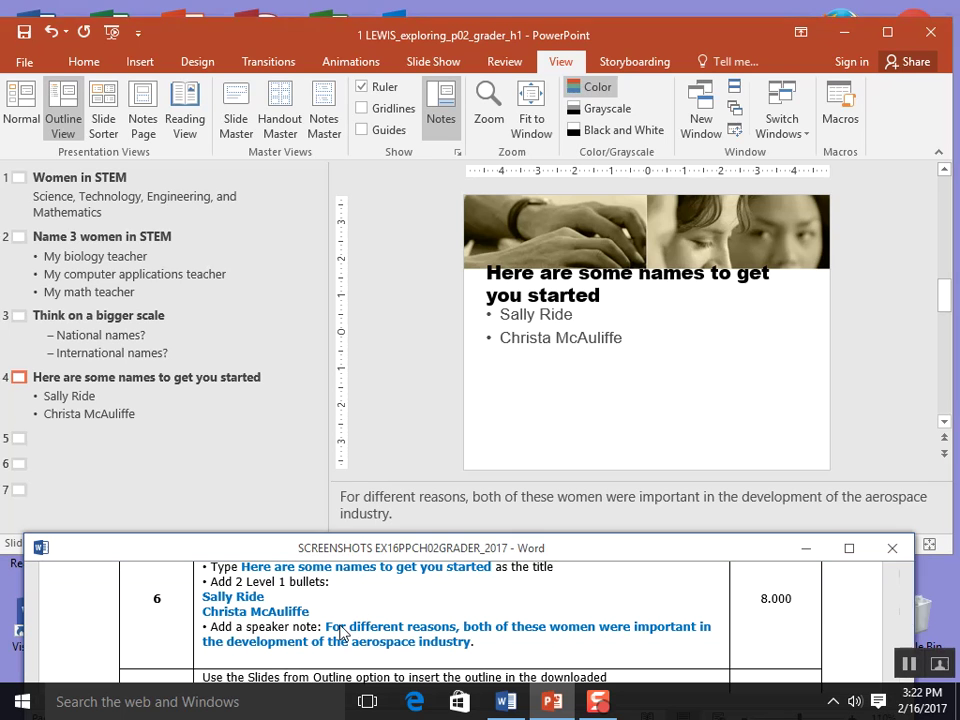
click(21, 31)
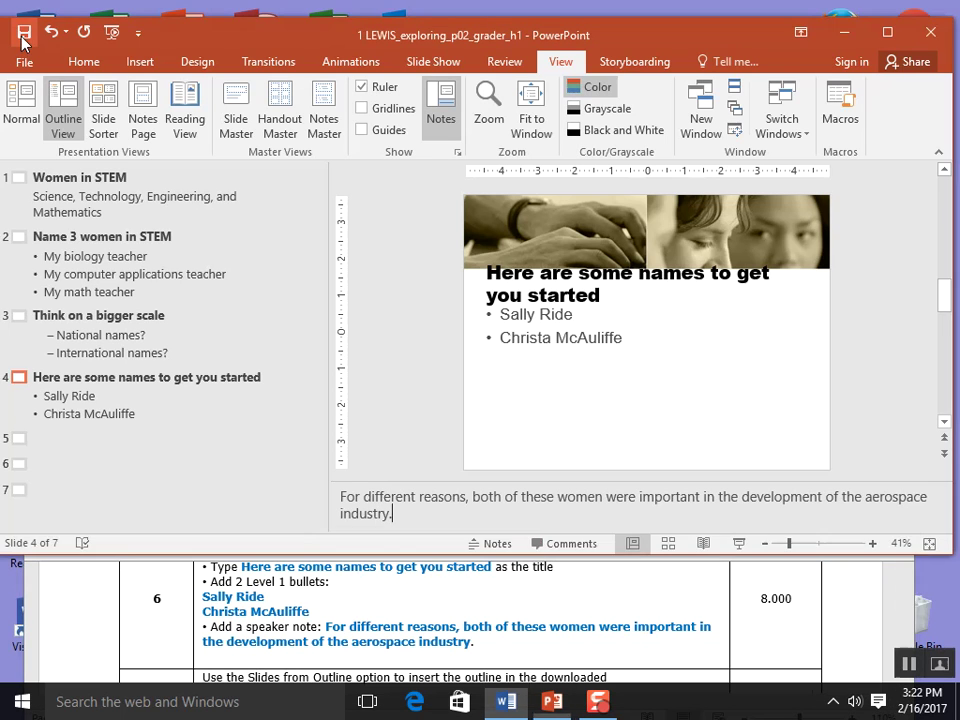
click(427, 655)
scroll(427, 650, down, 2)
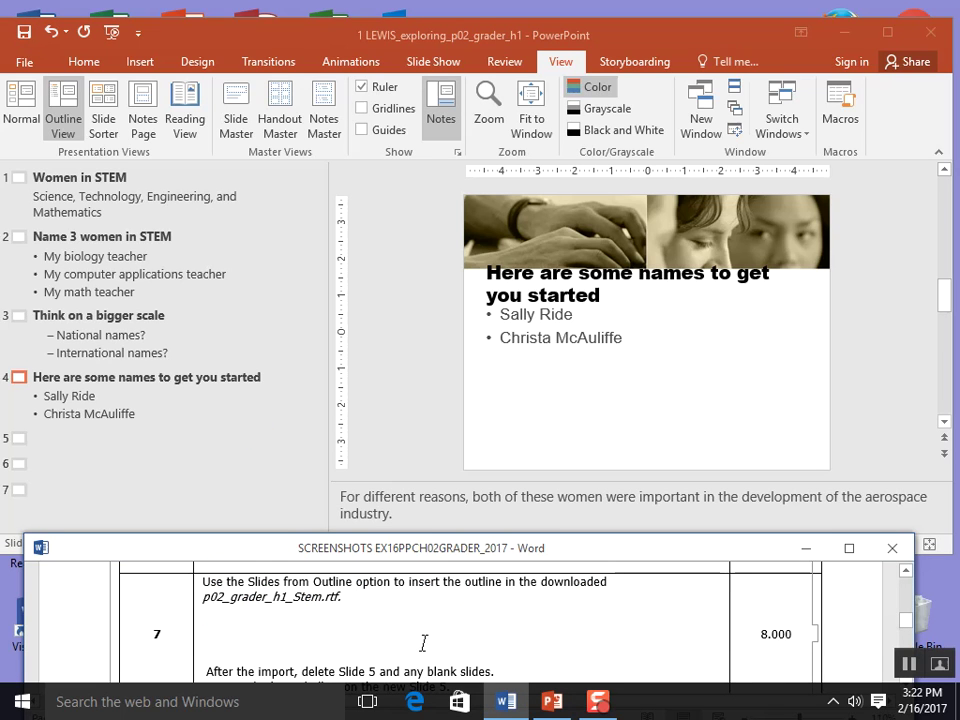
drag(551, 557, 551, 613)
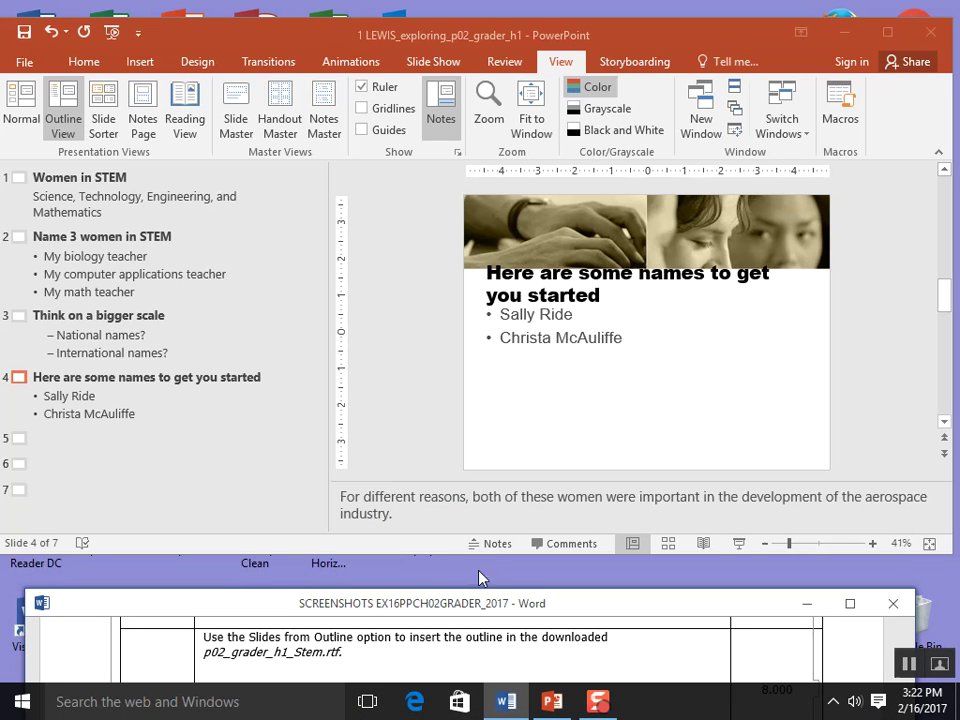
mouse_move(463, 557)
mouse_down()
mouse_move(461, 613)
mouse_move(460, 572)
mouse_up()
click(165, 420)
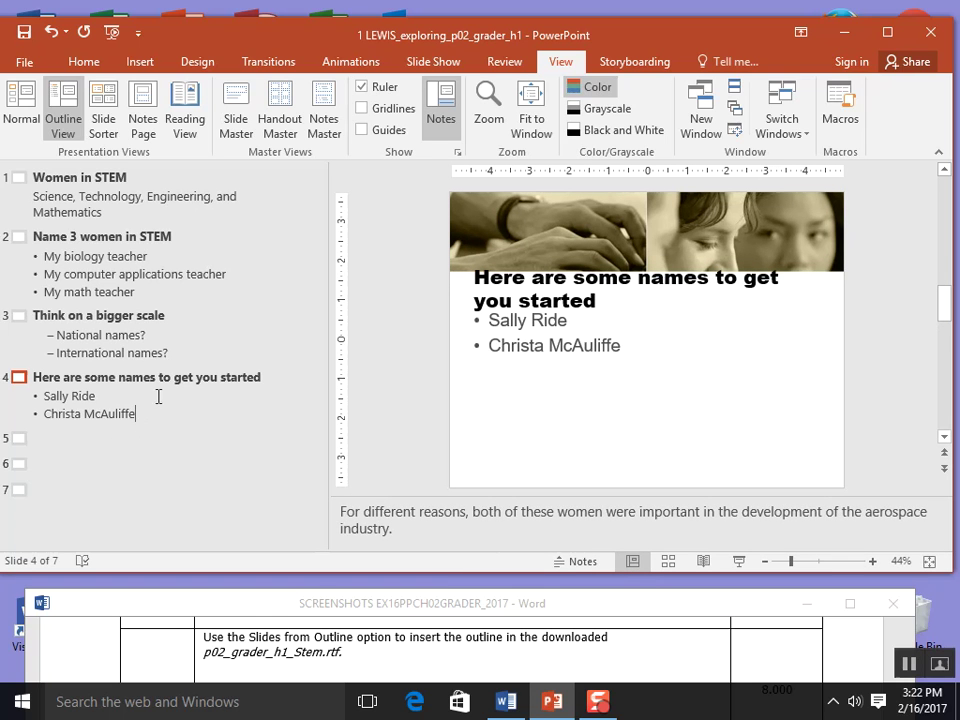
From the Home tab's New Slide menu, choose to insert slides from an outline.
click(86, 62)
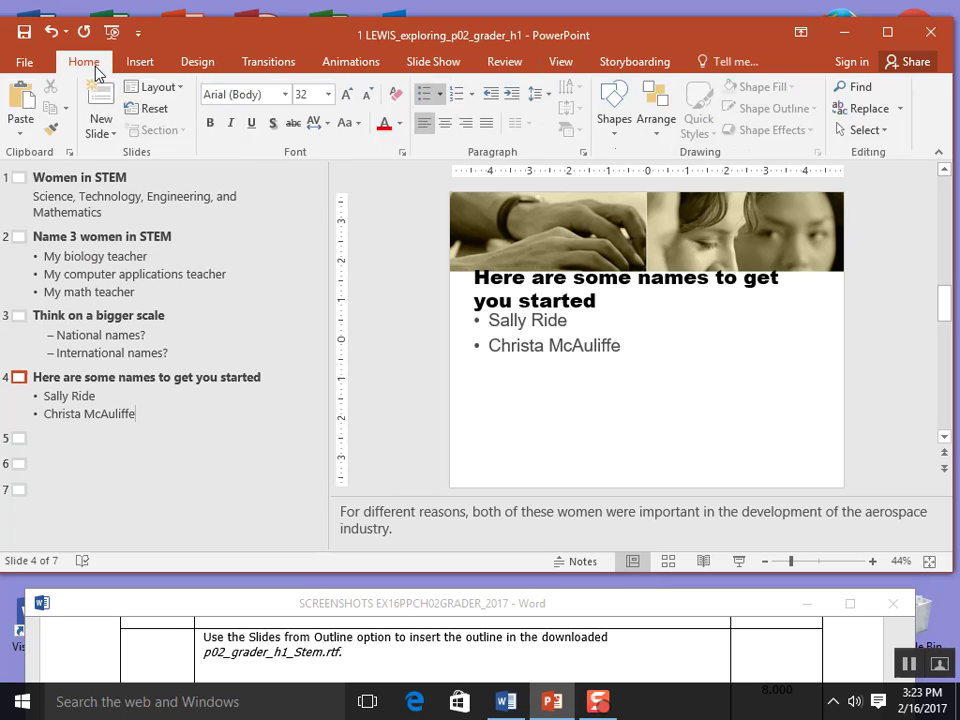
click(112, 135)
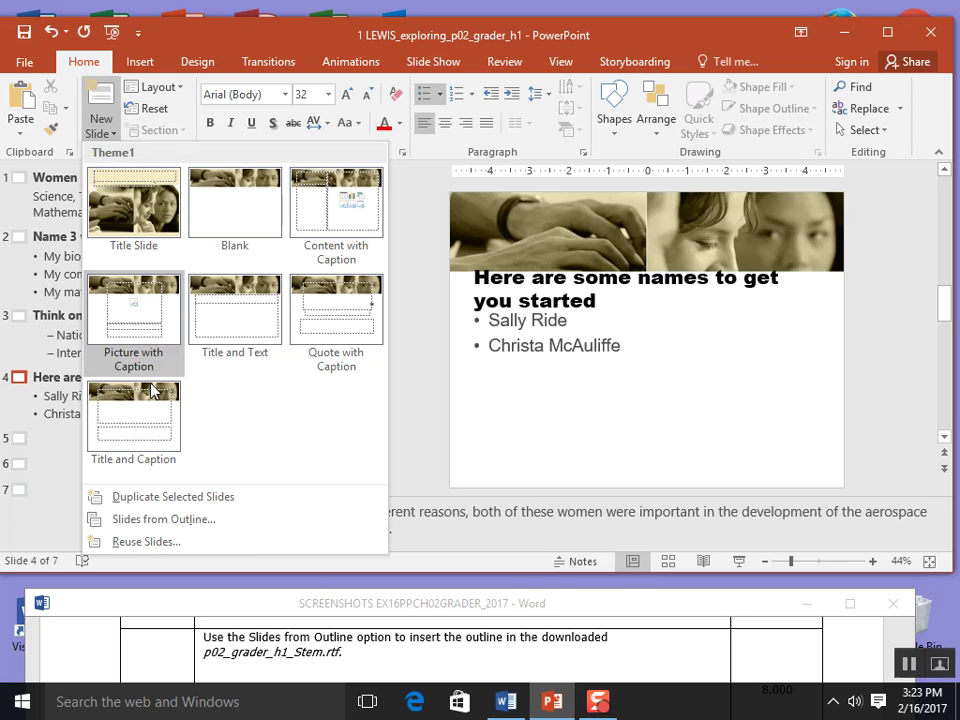
click(207, 520)
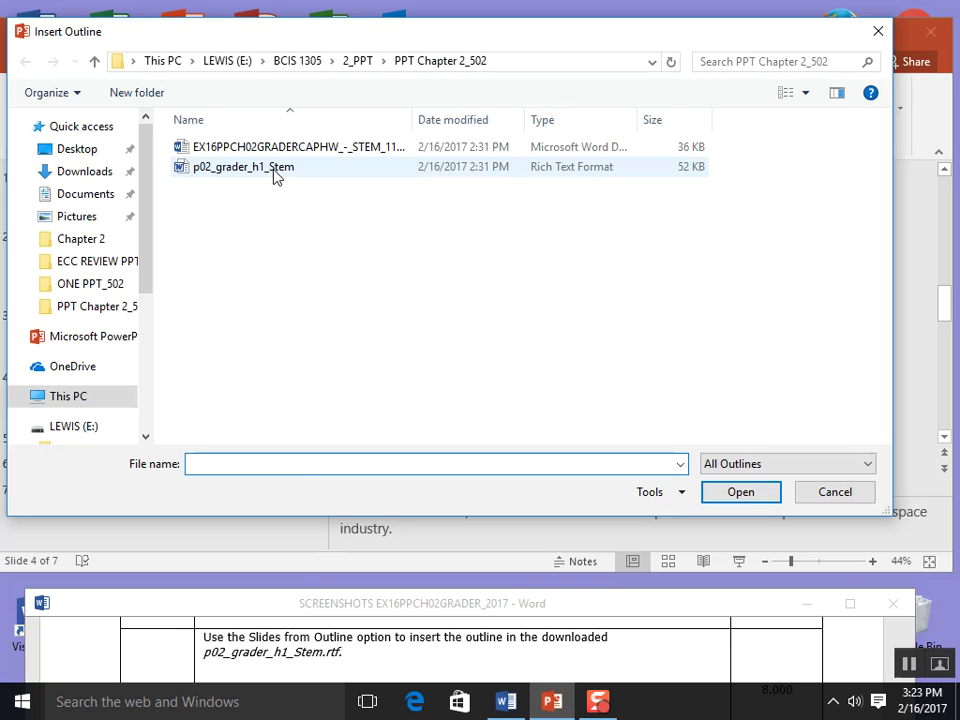
Import the p02_grader_h1_Stem outline, adding its slides after slide 4.
double_click(277, 176)
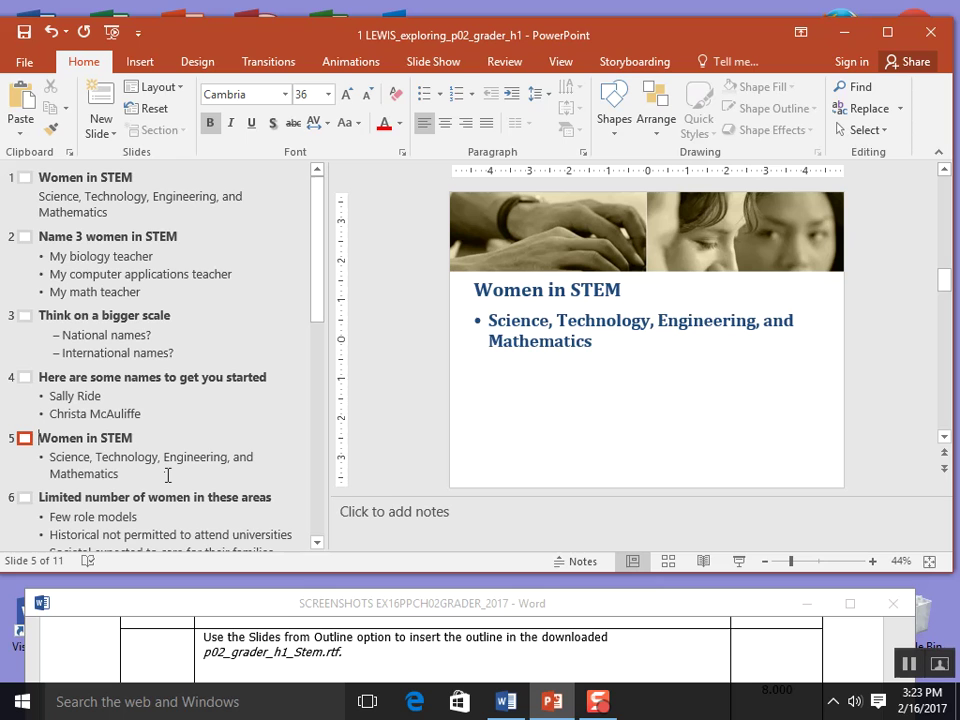
Delete the duplicate imported Women in STEM slide 5.
click(396, 649)
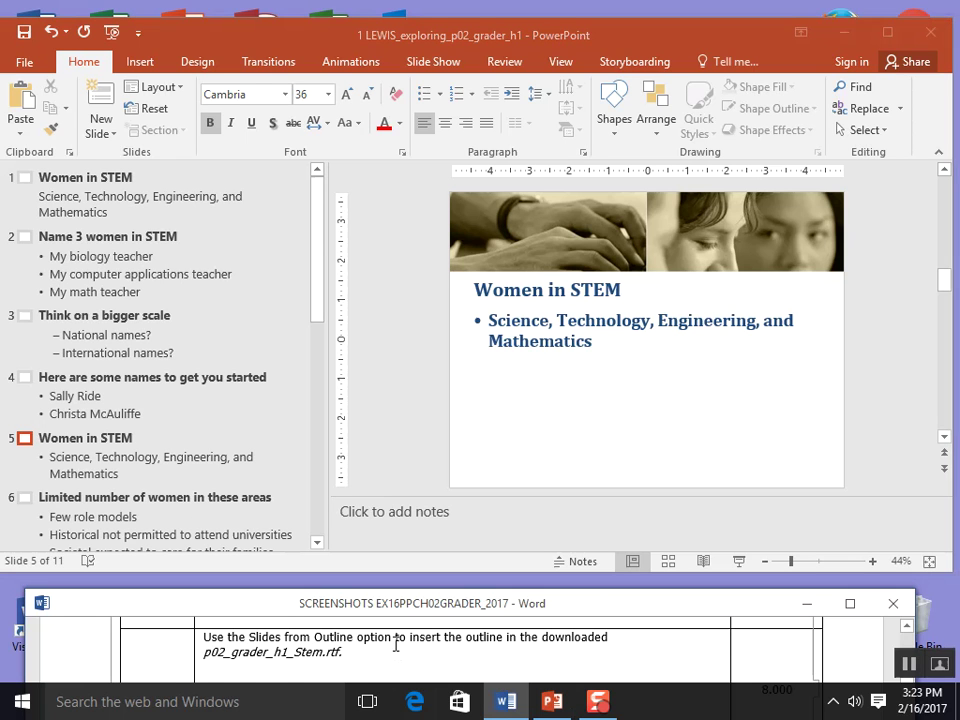
scroll(395, 643, down, 2)
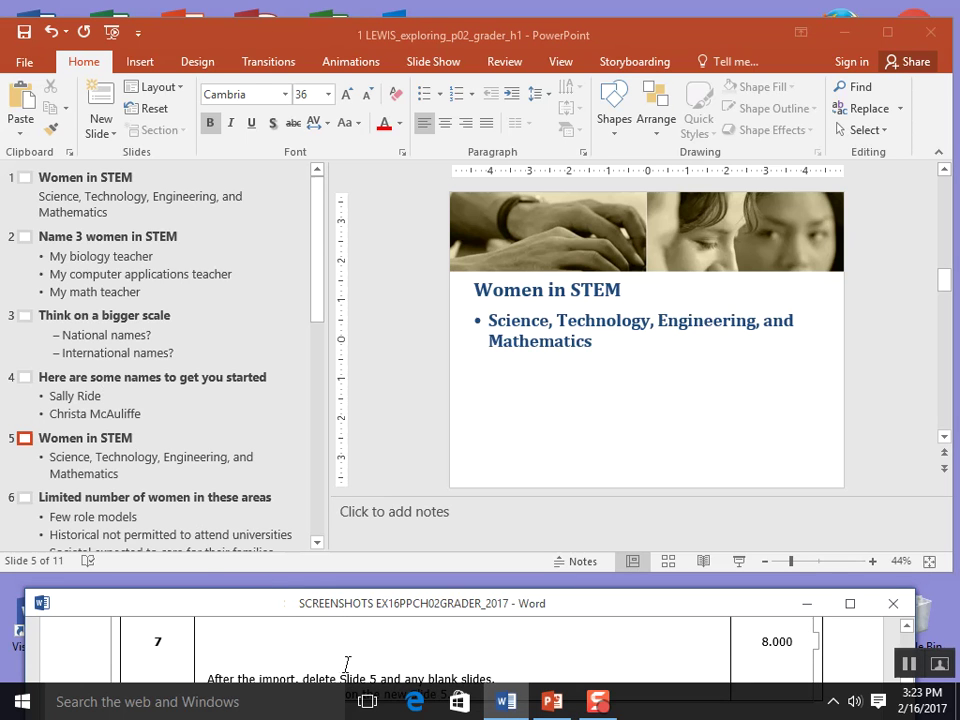
scroll(349, 655, down, 1)
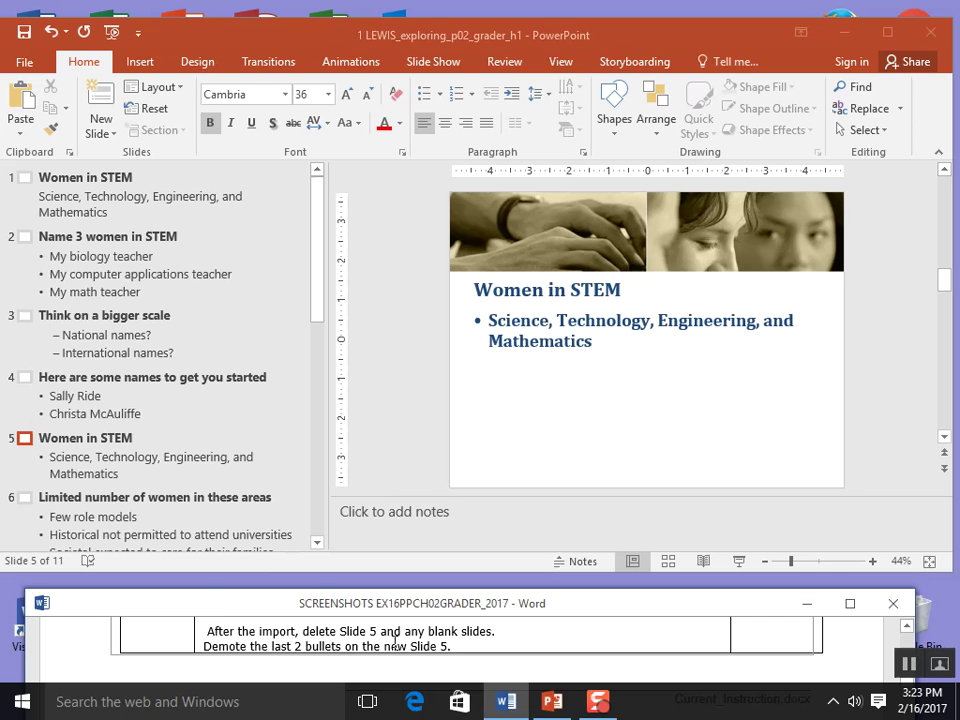
click(25, 438)
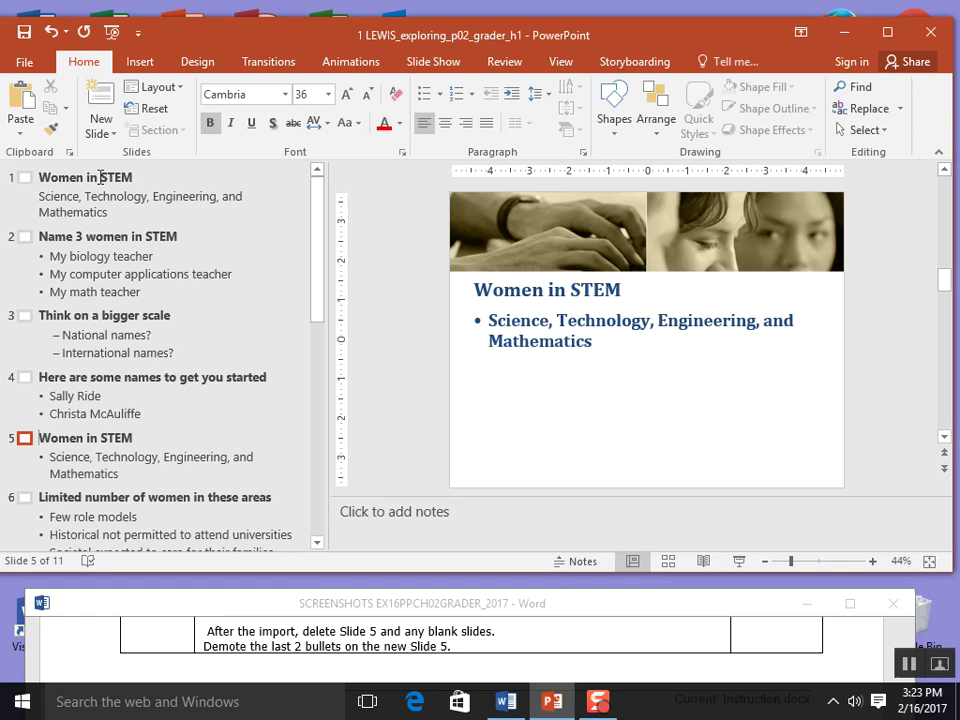
click(25, 438)
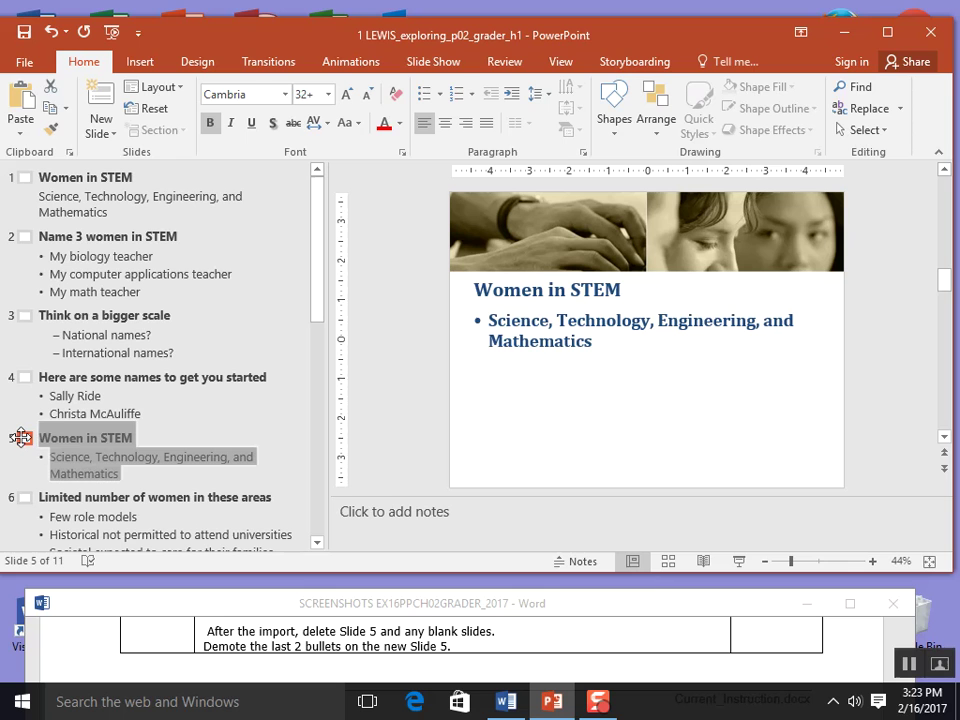
key(Delete)
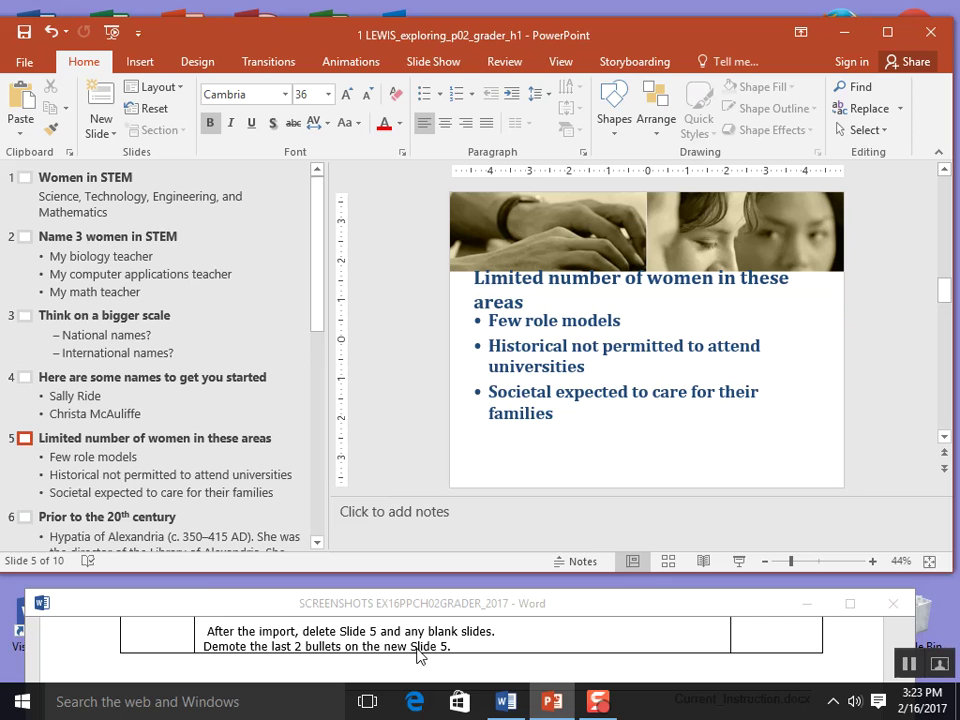
Demote the Historical and Societal bullets on slide 5 under Few role models.
click(51, 474)
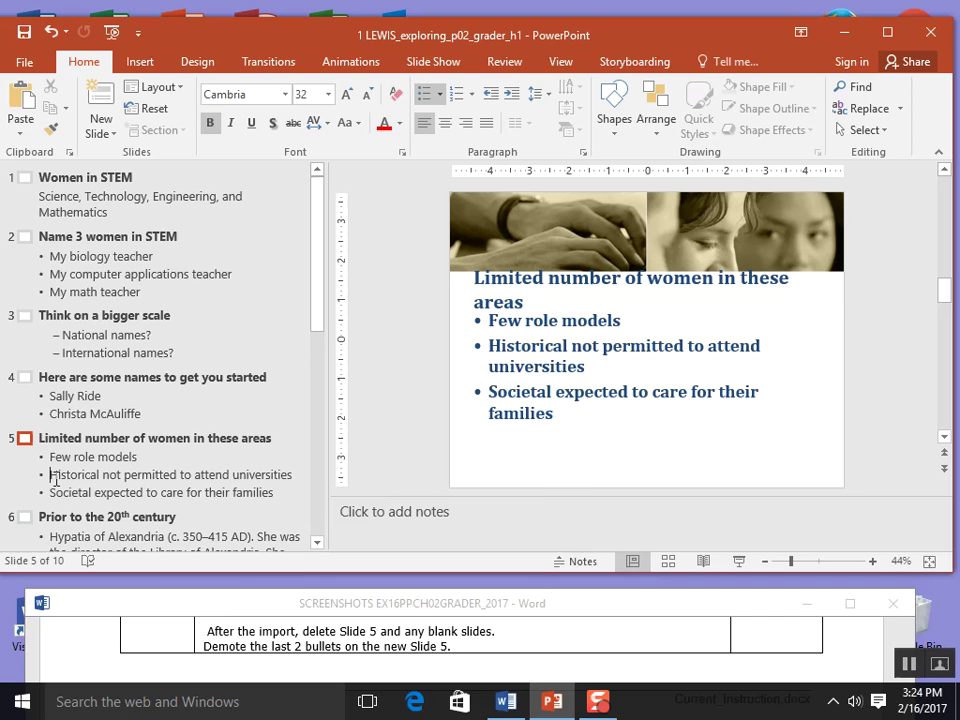
key(Tab)
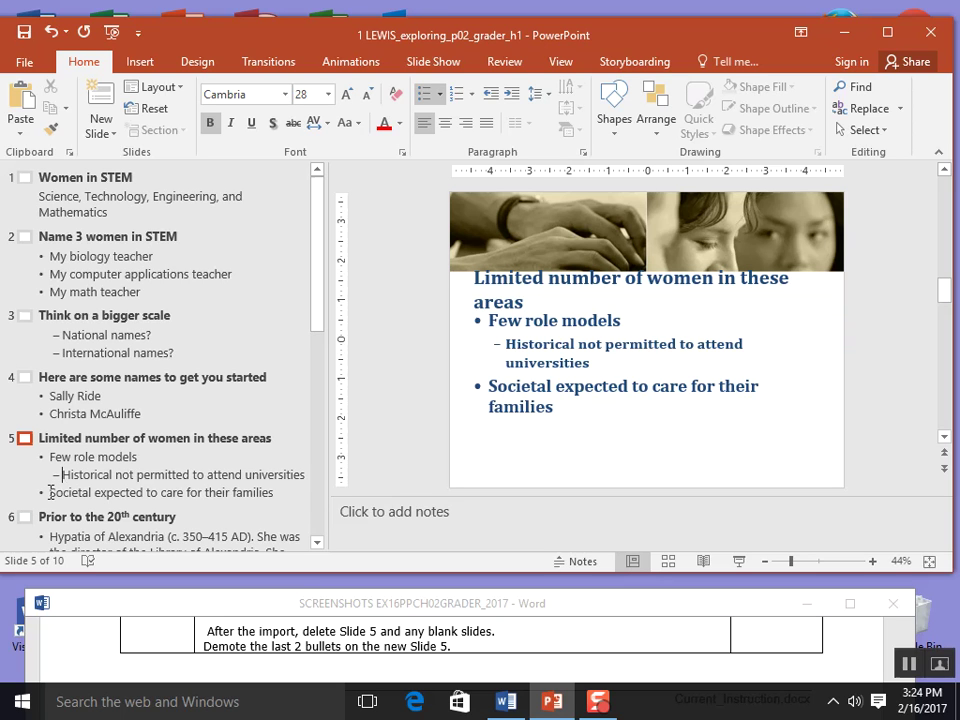
click(50, 492)
key(Tab)
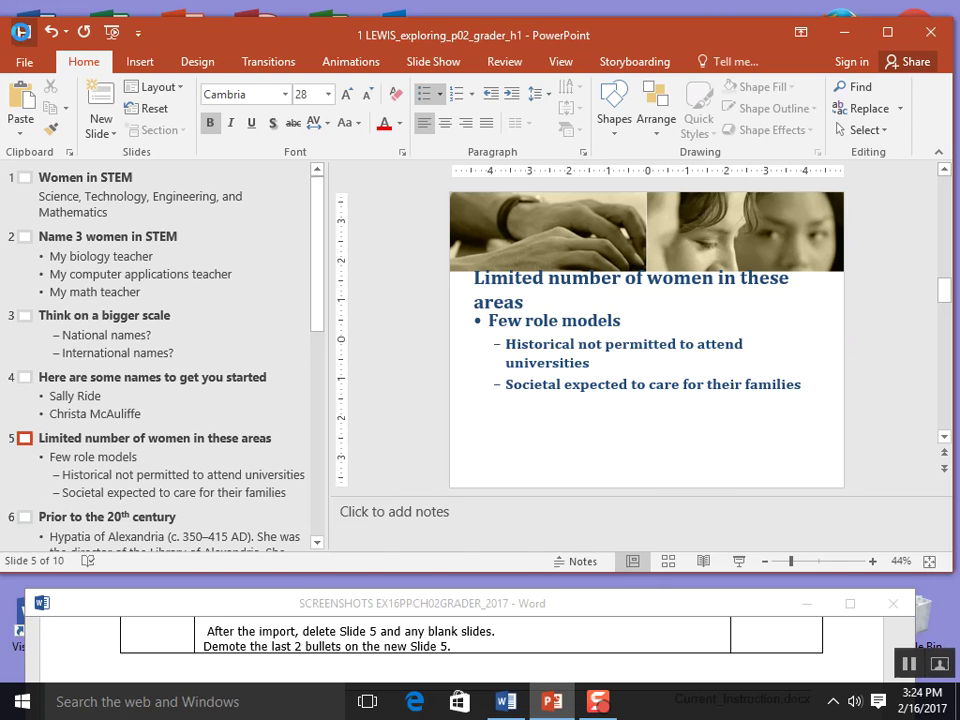
click(516, 636)
Bring Word's row 8 instructions into view and show slide 6, Prior to the 20th century.
scroll(518, 637, down, 2)
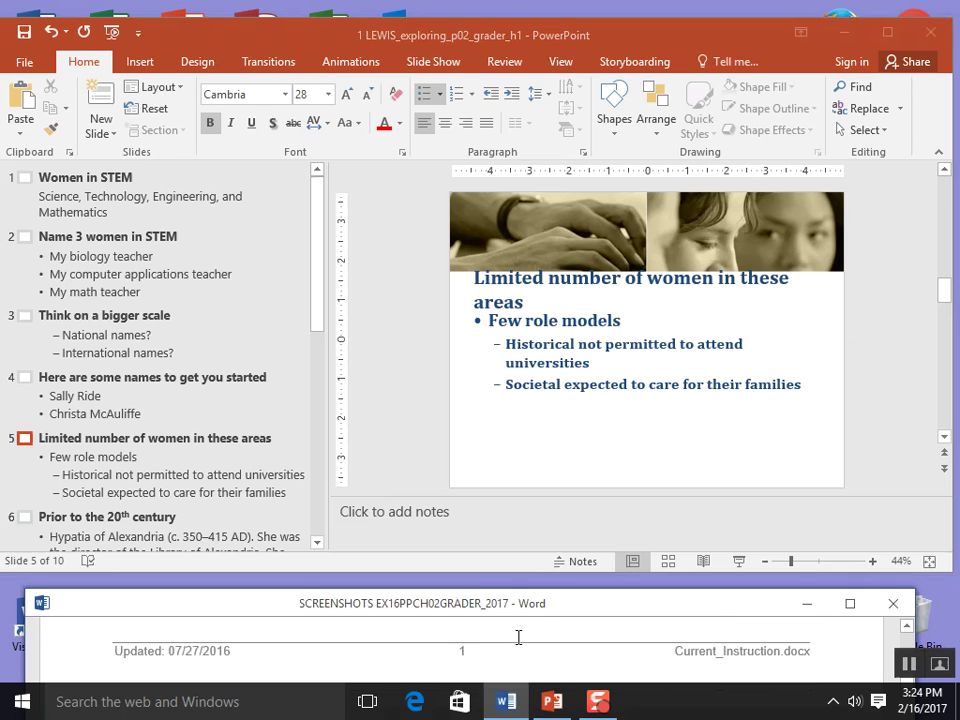
scroll(516, 640, down, 5)
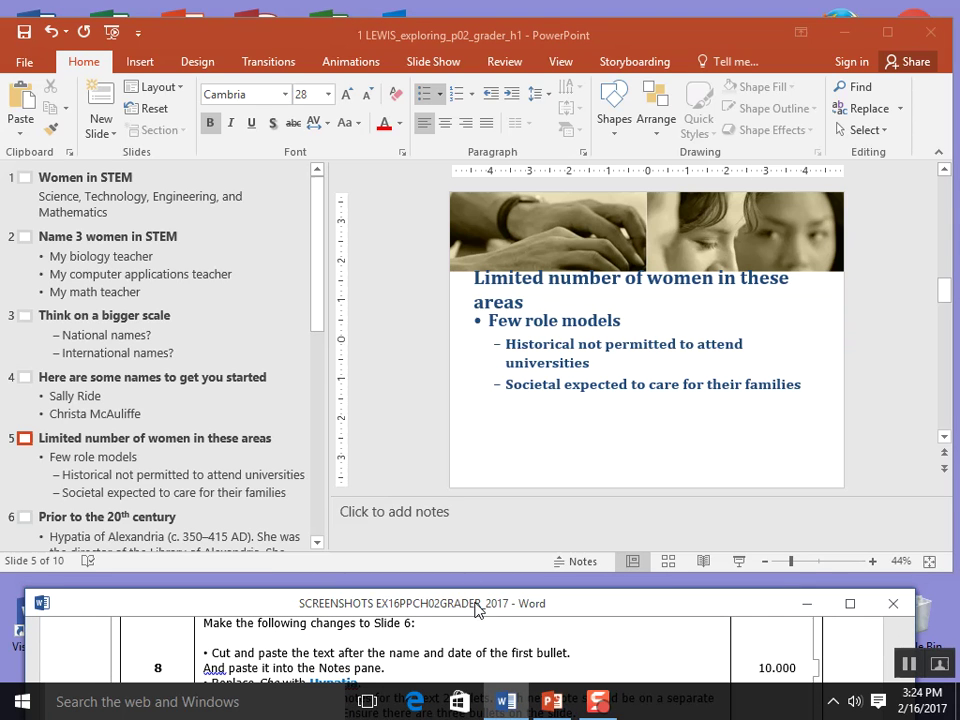
drag(477, 607, 478, 595)
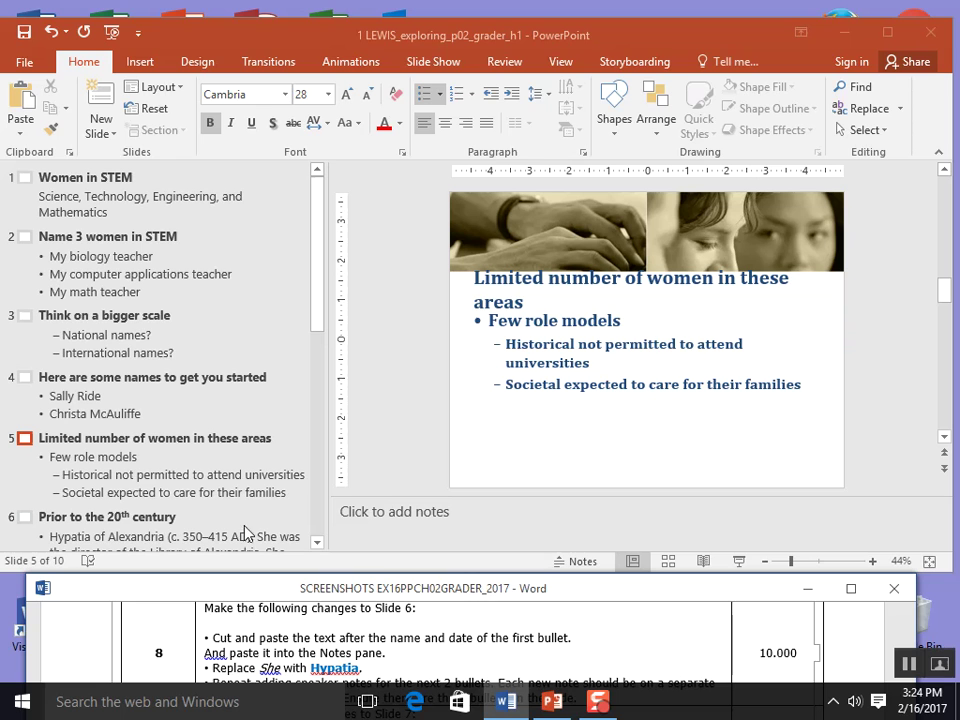
click(24, 514)
click(24, 514)
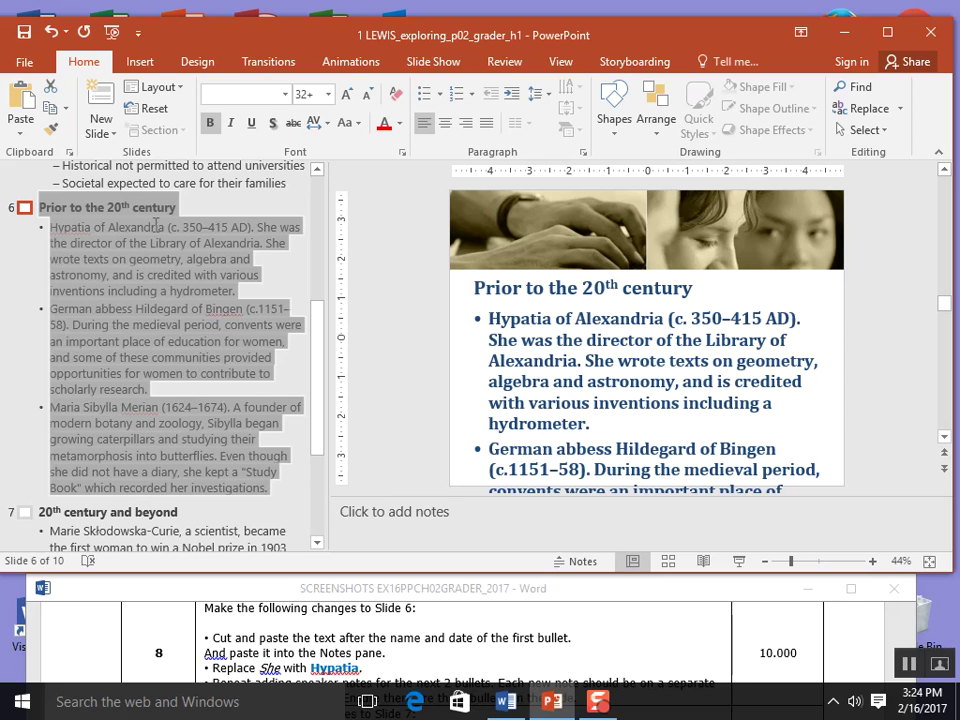
Move Hypatia's description from slide 6's first bullet into the speaker notes.
click(233, 183)
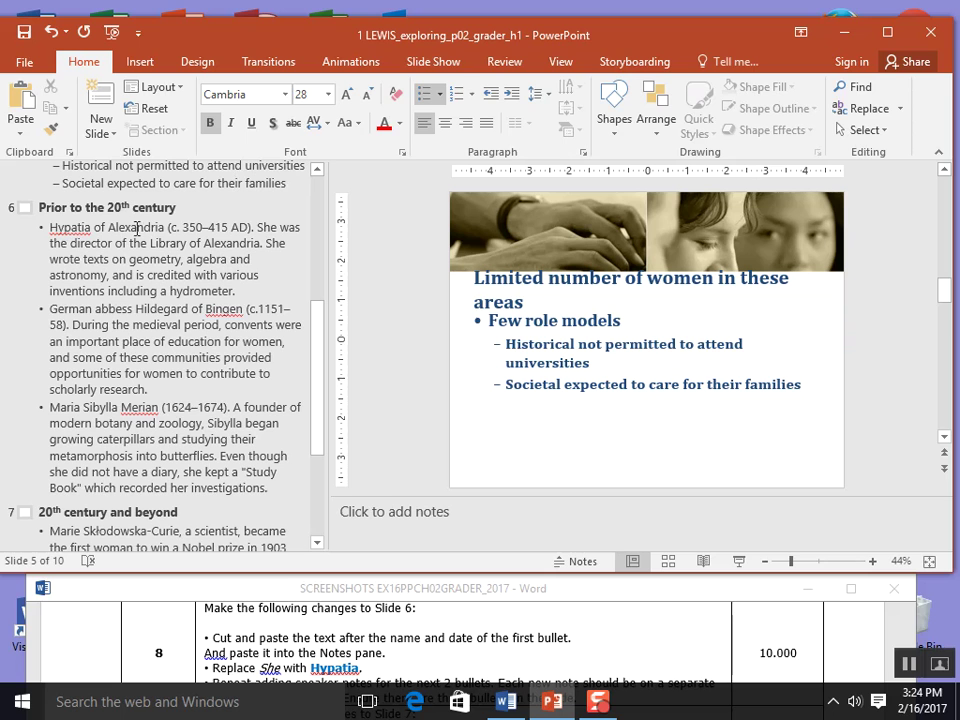
drag(258, 226, 259, 288)
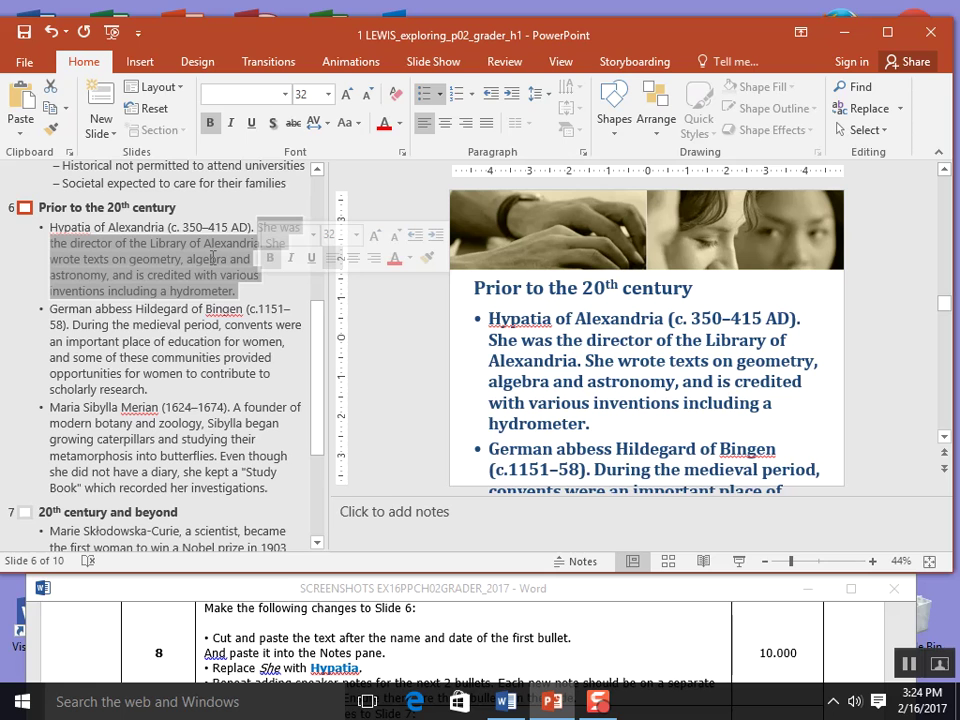
key(ctrl+x)
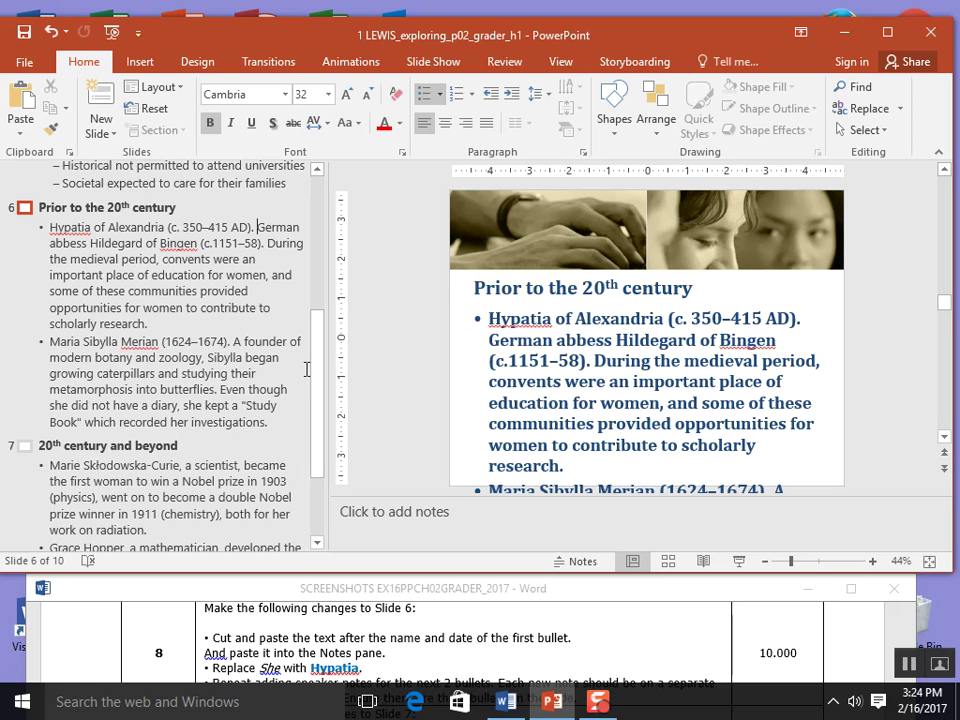
click(373, 523)
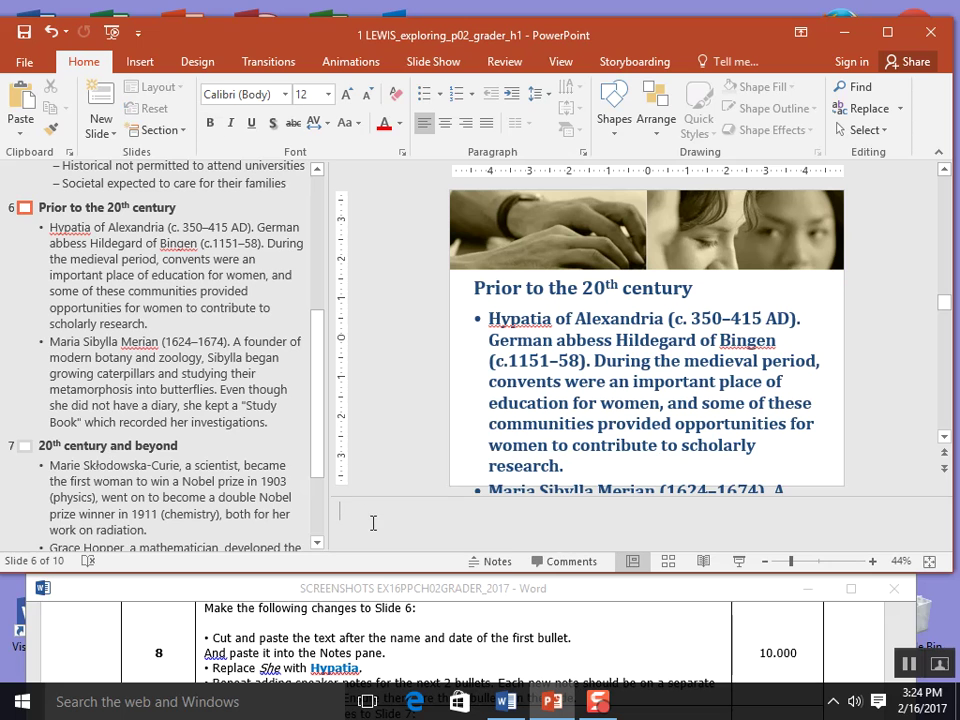
click(497, 562)
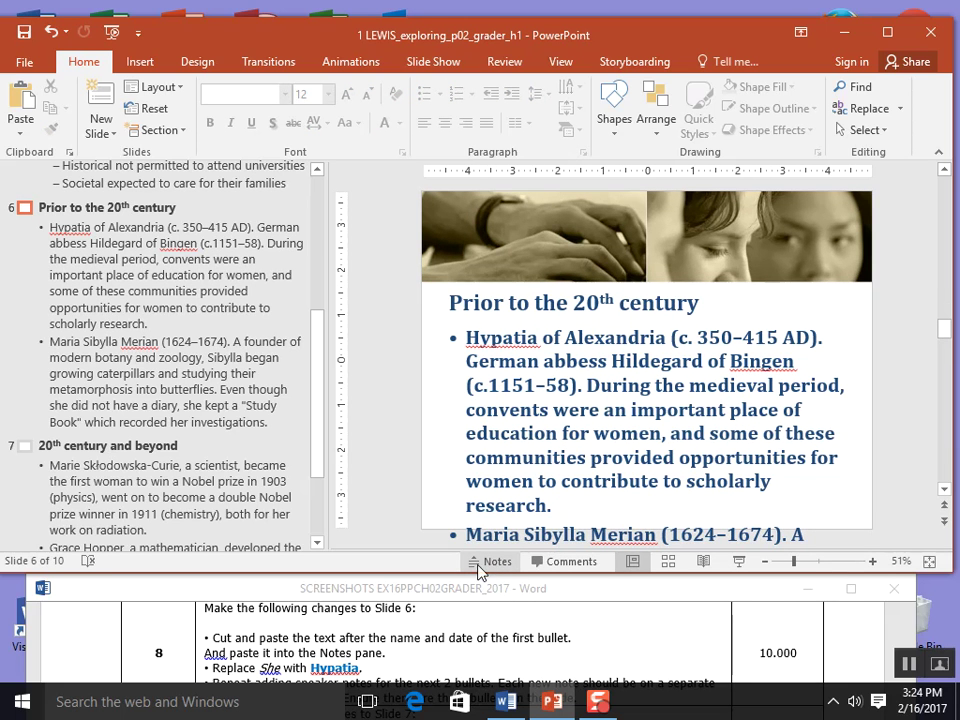
click(492, 562)
click(471, 518)
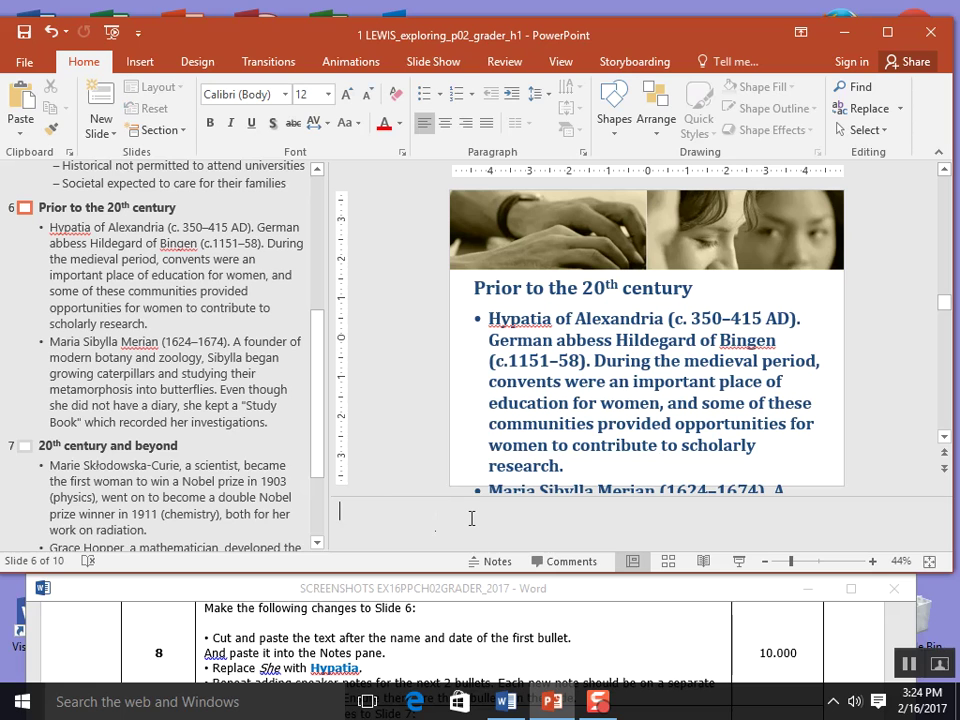
key(ctrl+v)
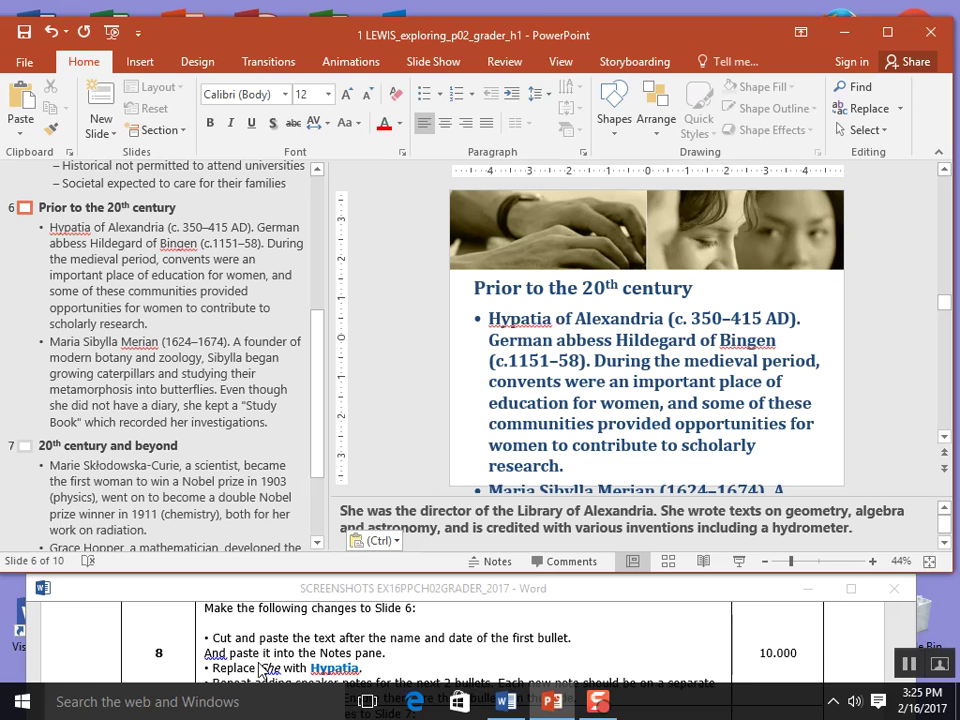
Replace 'She' at the start of the notes with 'Hypatia' and begin a new notes line.
click(309, 668)
drag(308, 668, 361, 668)
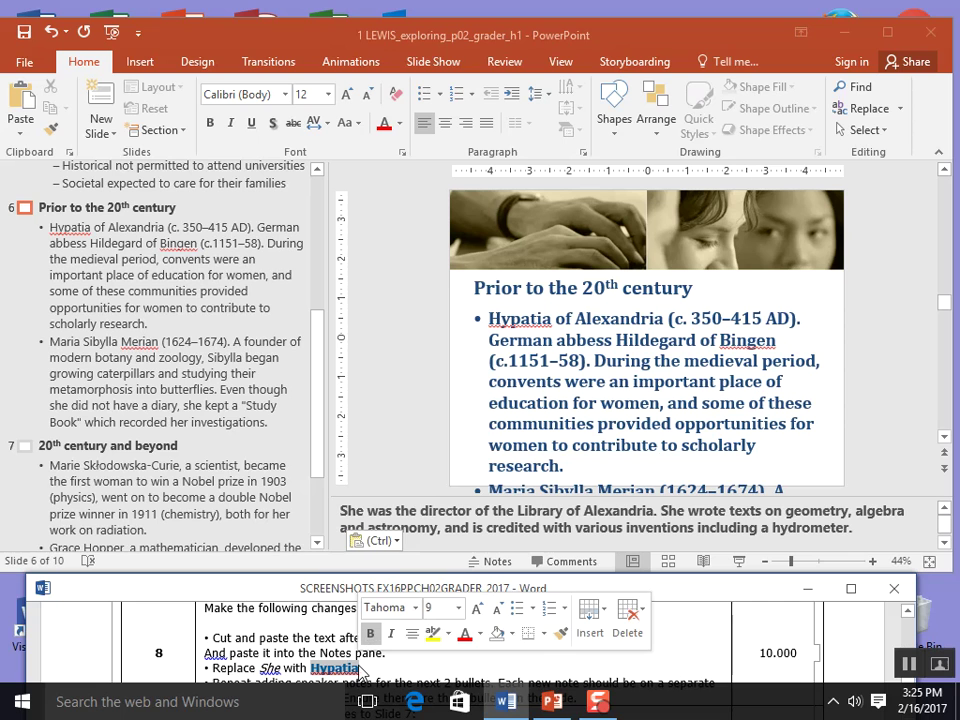
click(386, 497)
drag(364, 511, 338, 511)
key(ctrl+v)
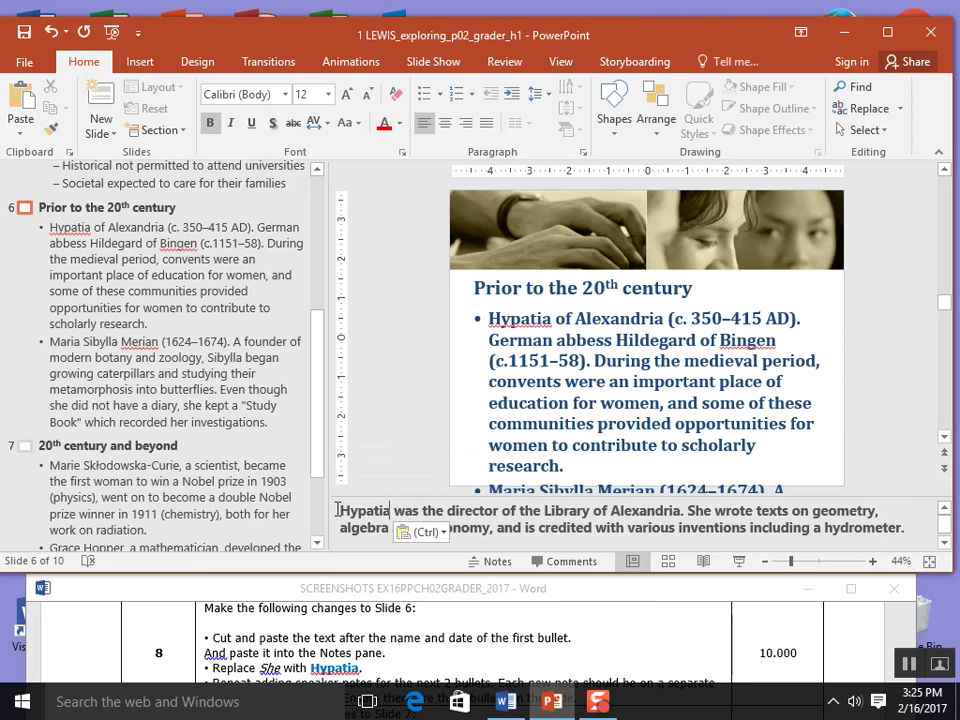
click(340, 588)
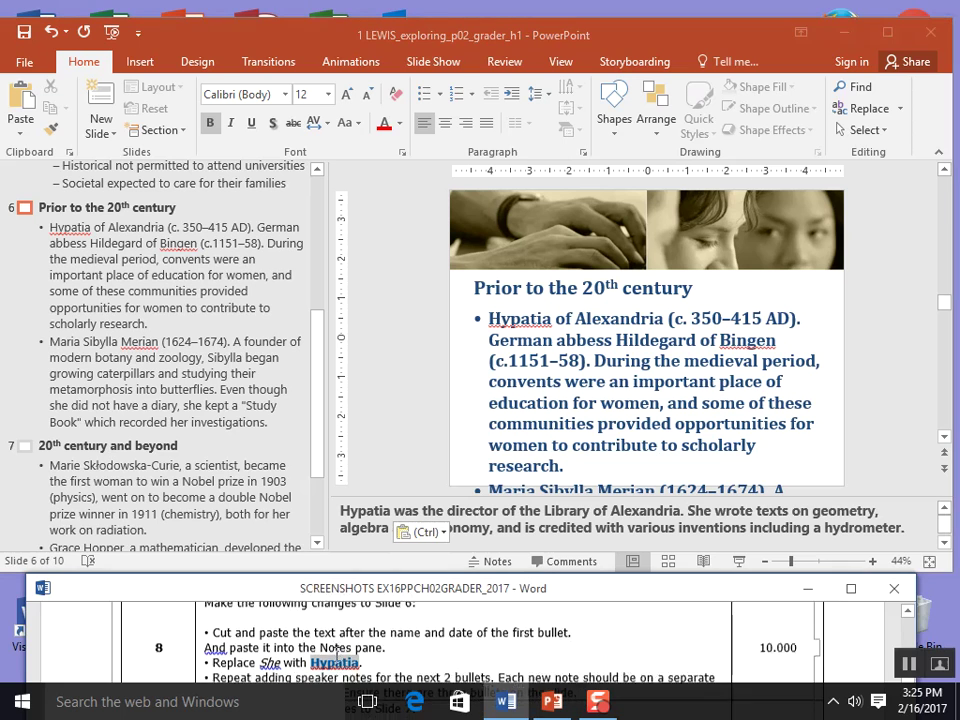
scroll(337, 655, down, 2)
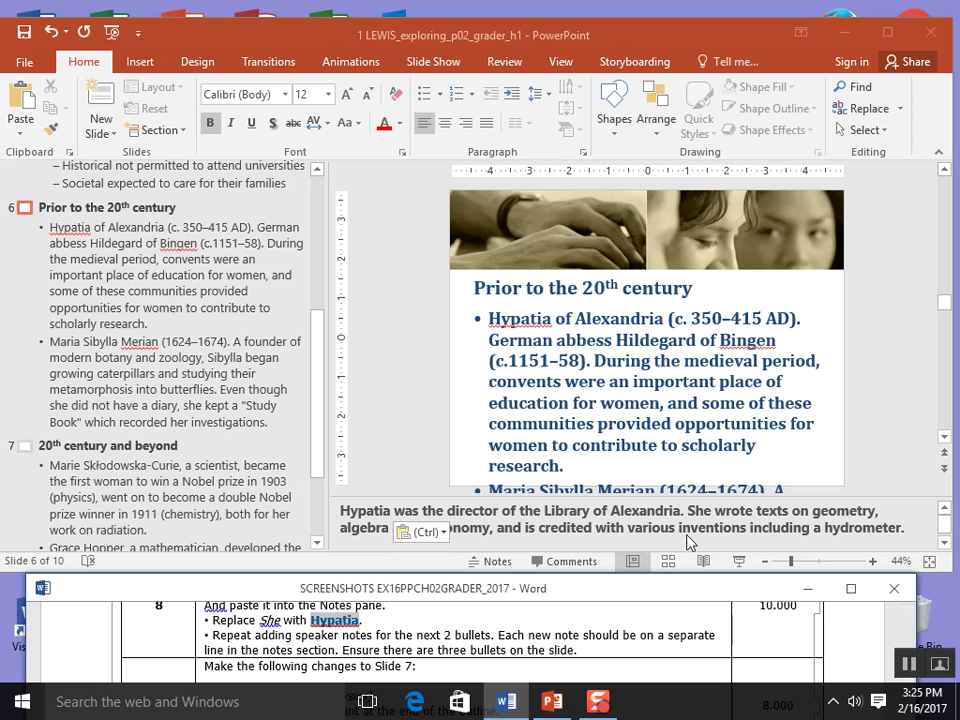
click(904, 528)
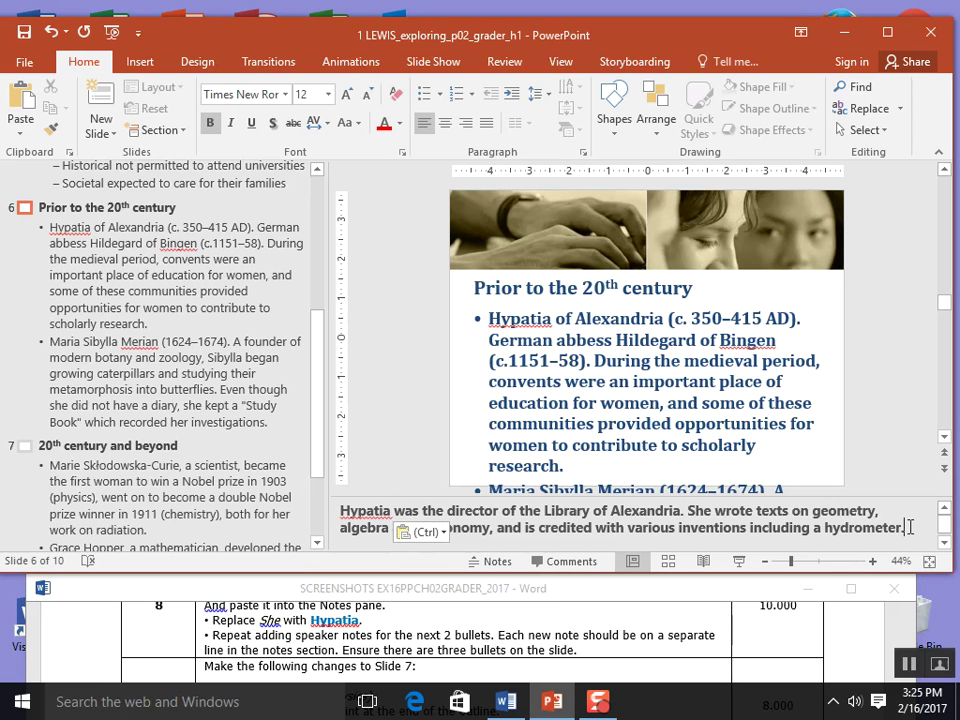
key(Return)
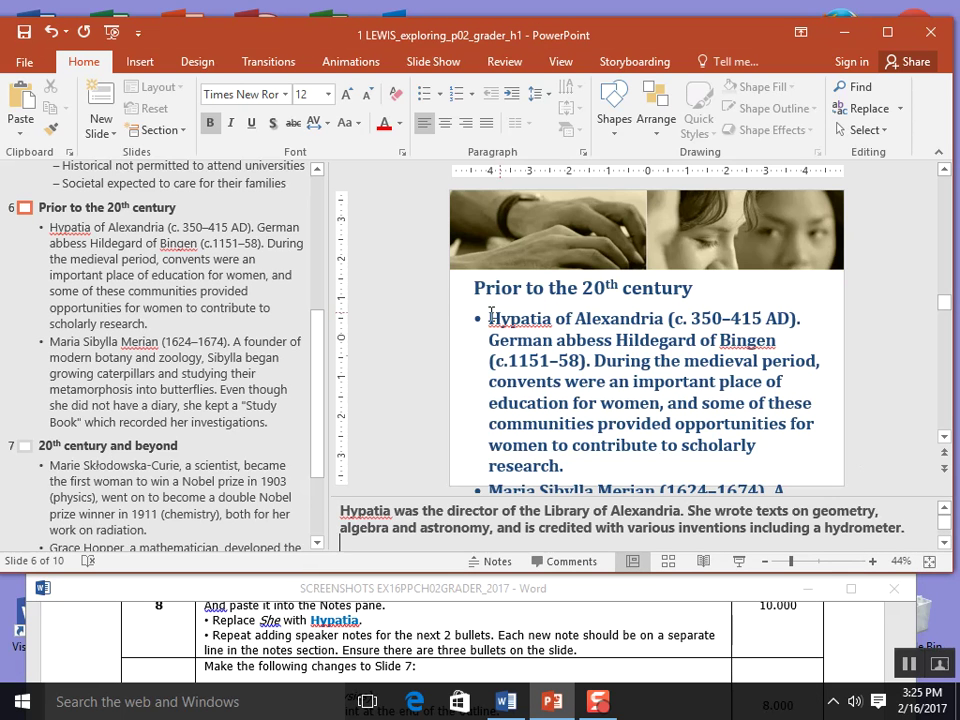
click(191, 275)
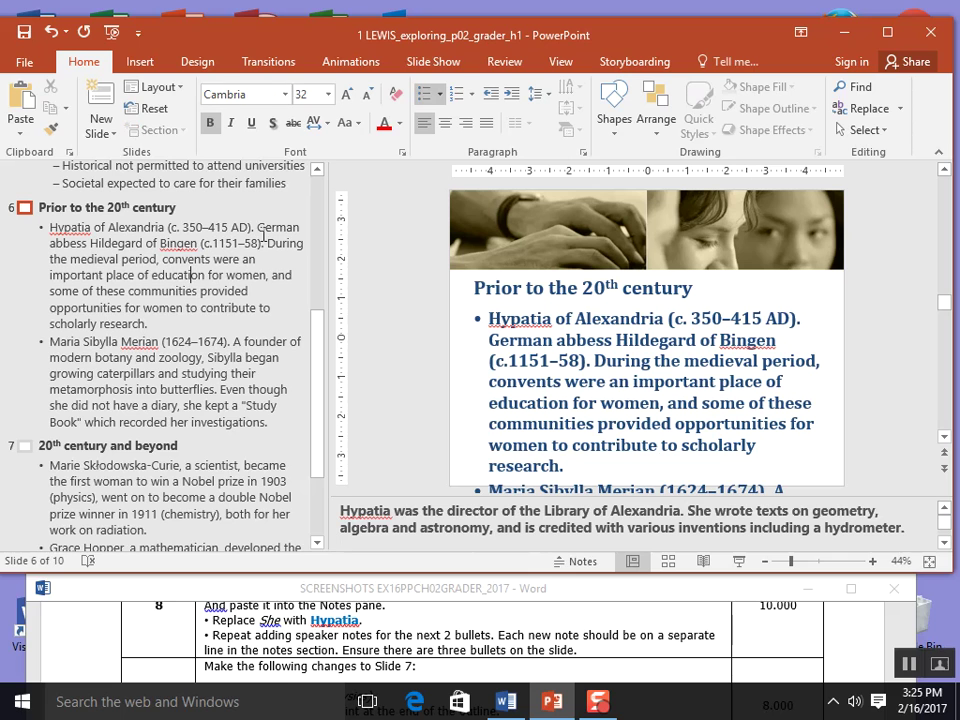
Move Hildegard's medieval-period description from slide 6's bullet into the speaker notes.
click(258, 228)
key(Return)
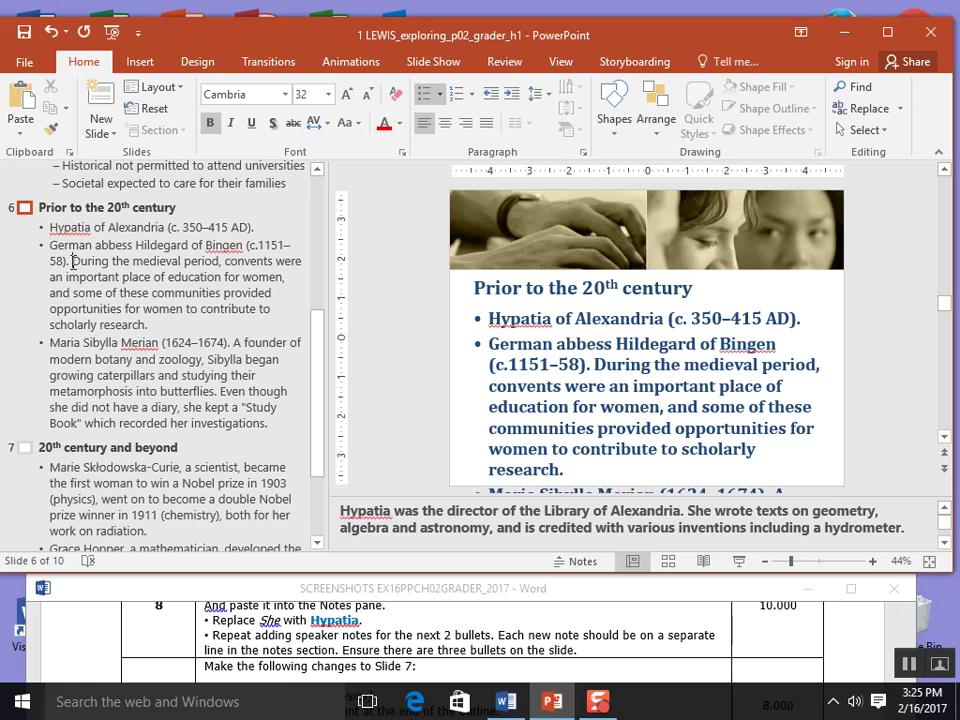
drag(73, 262, 157, 323)
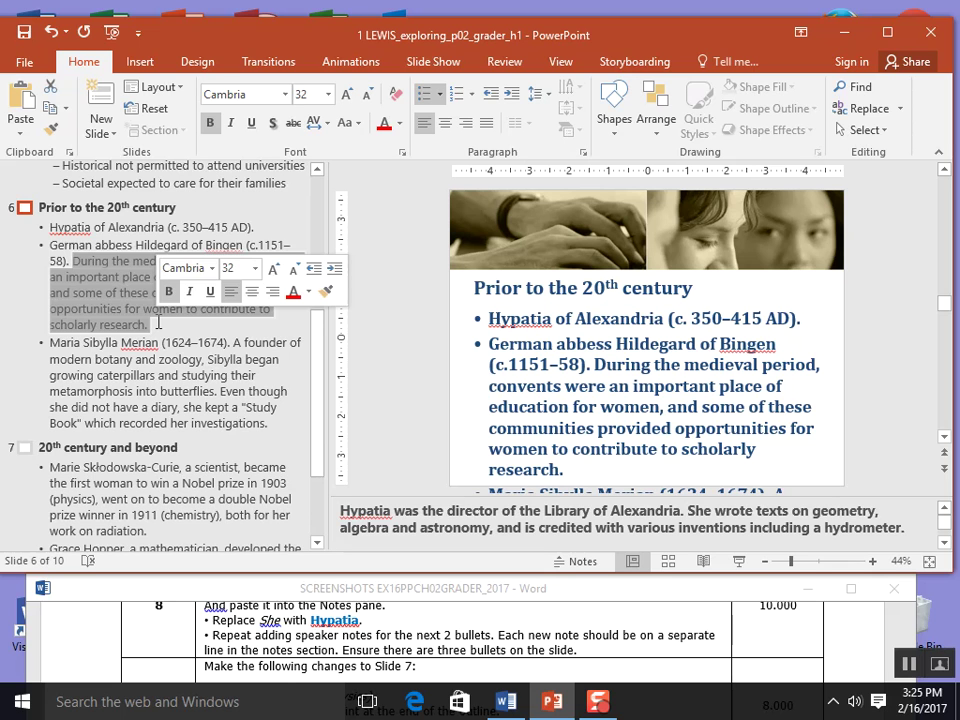
key(ctrl+x)
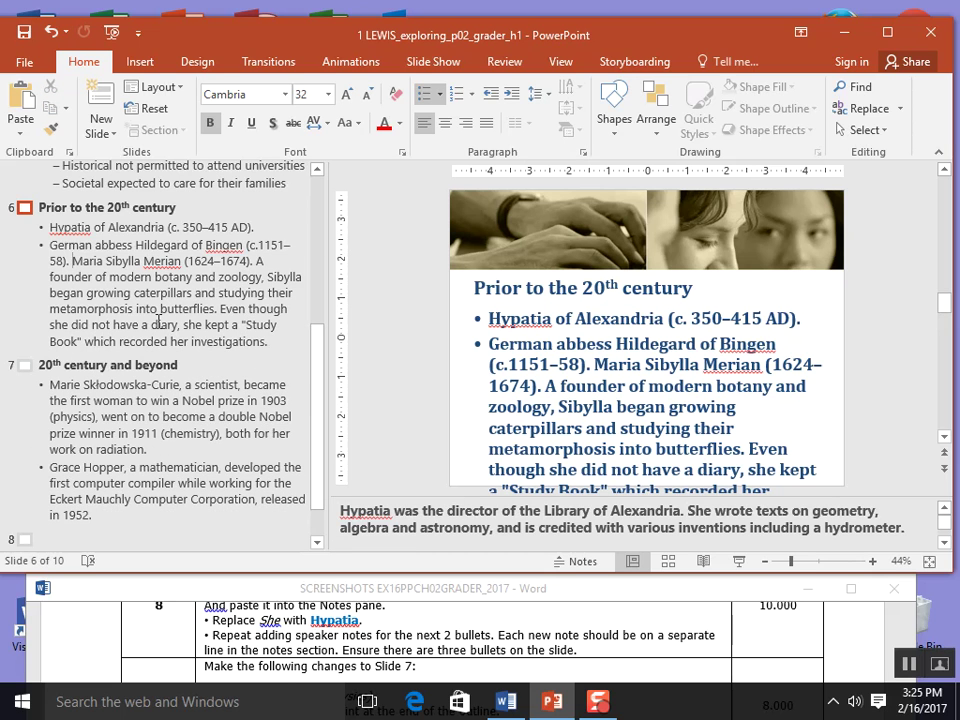
click(913, 533)
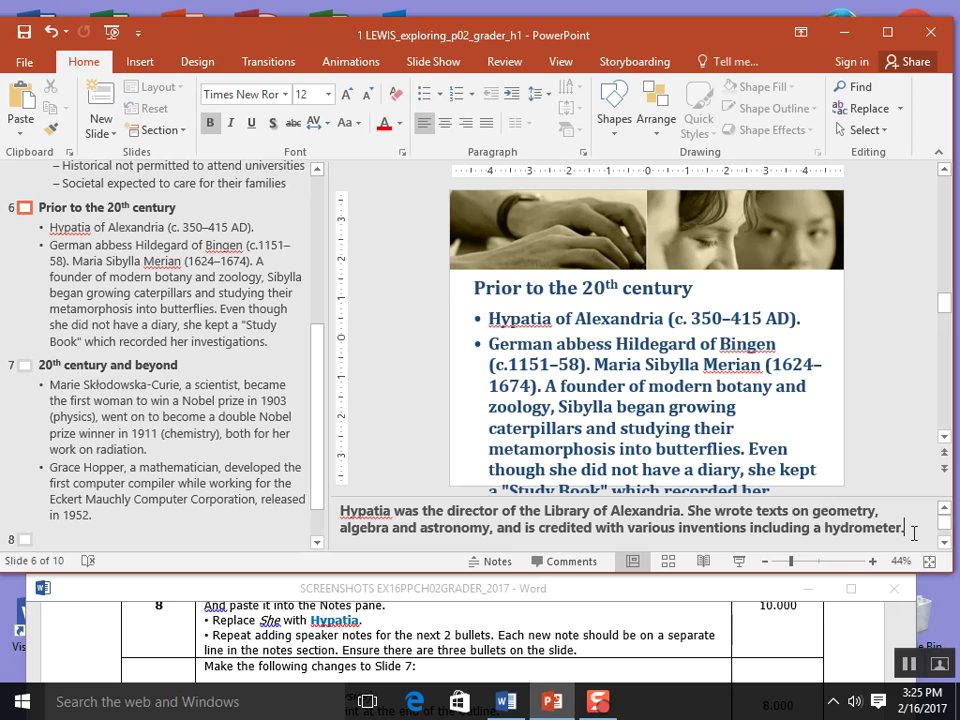
key(Return)
key(ctrl+v)
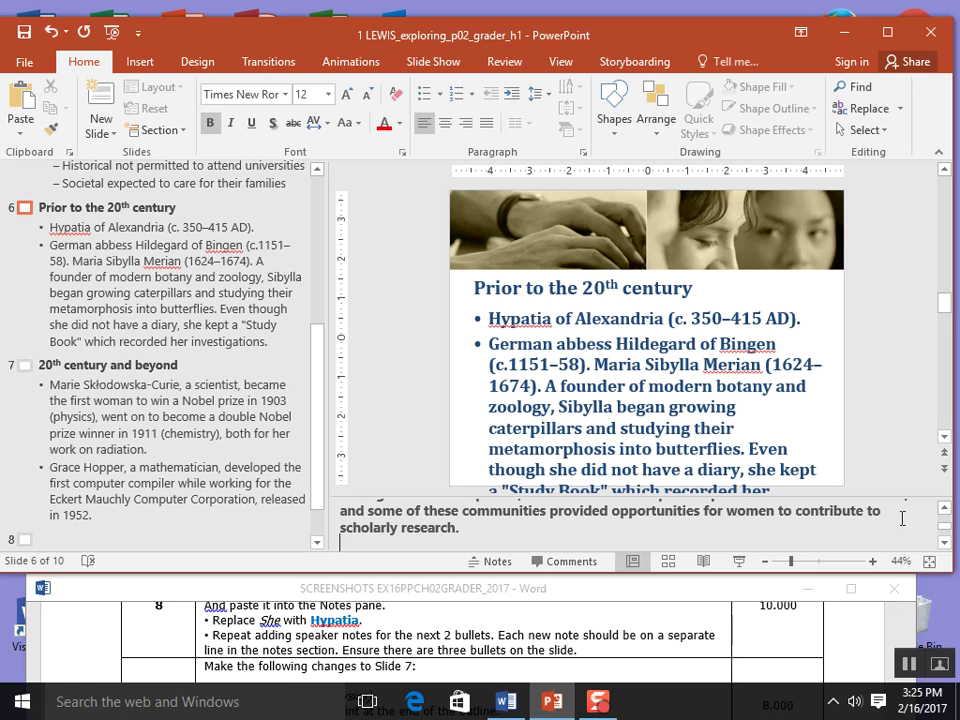
right_click(477, 548)
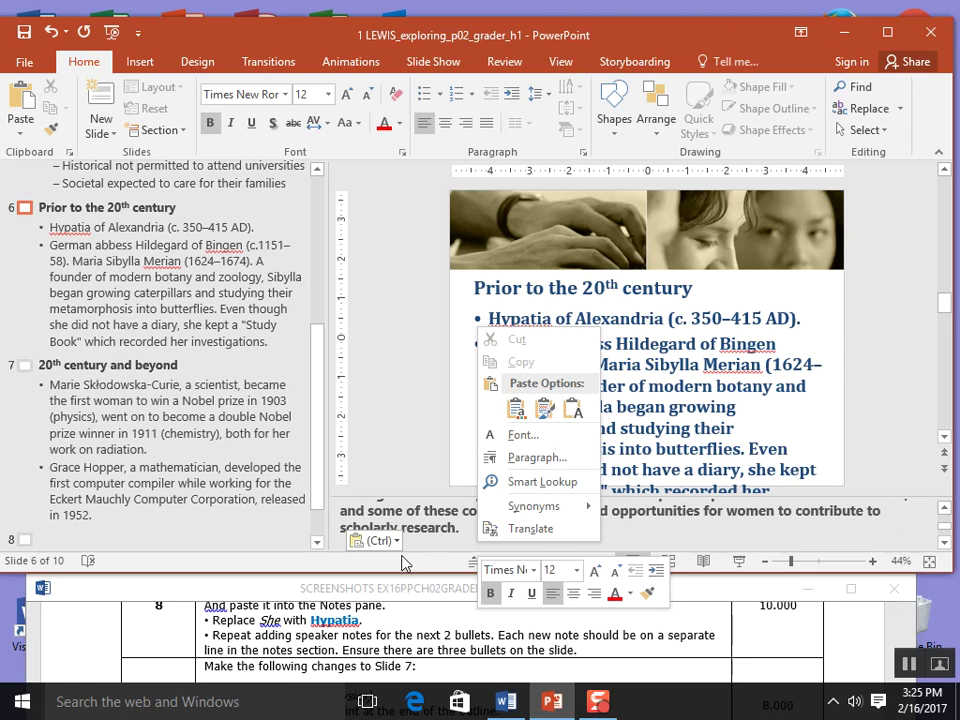
click(466, 541)
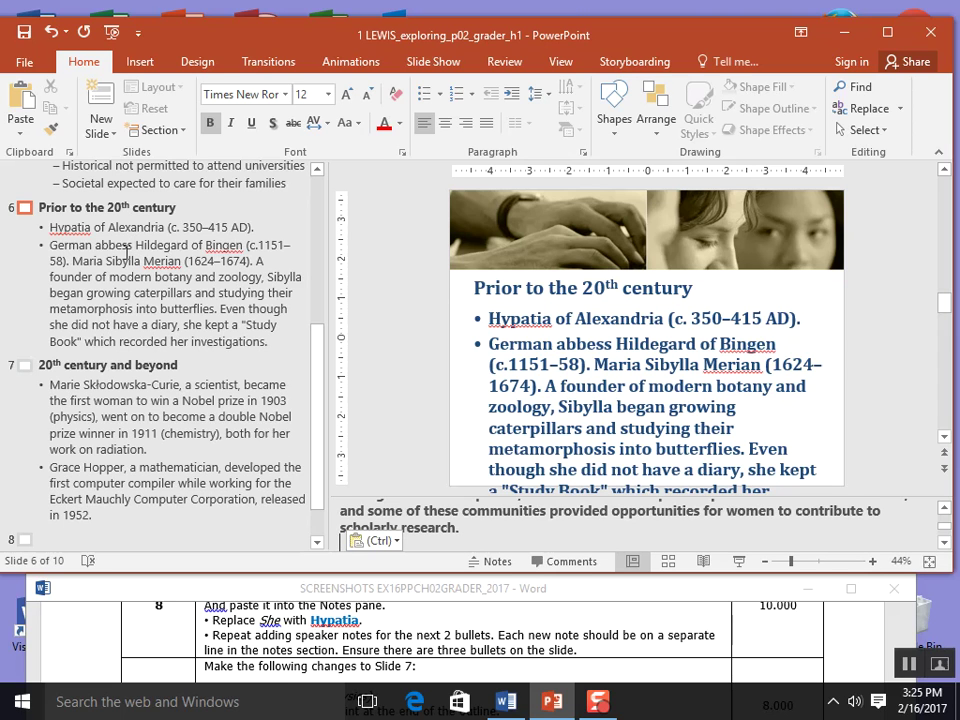
Put Maria Sibylla Merian on her own bullet and move her description into the notes.
click(74, 261)
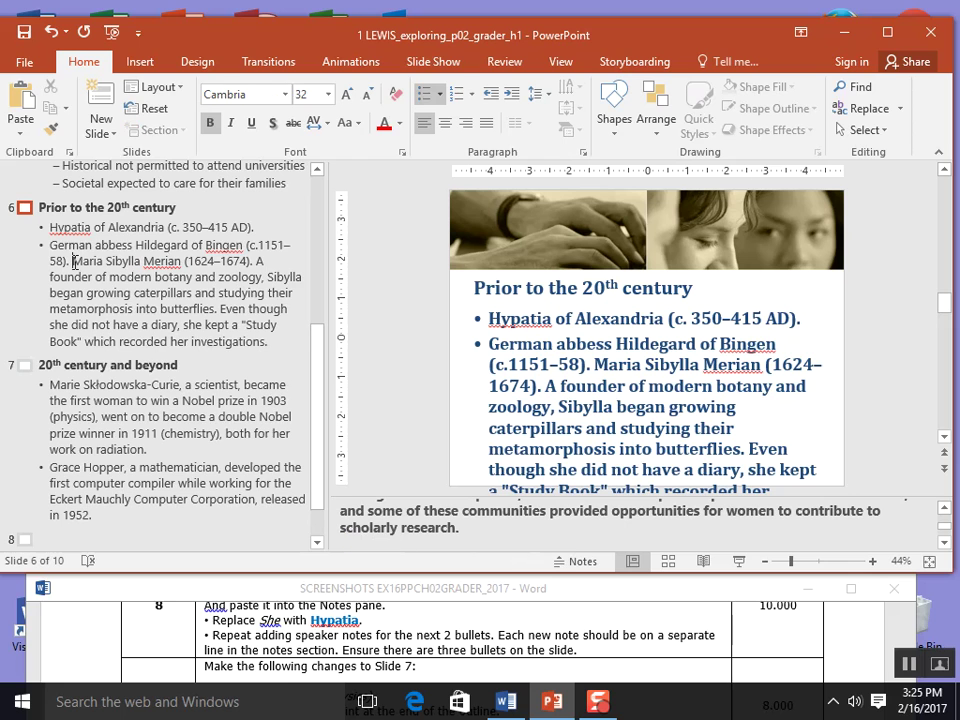
key(Return)
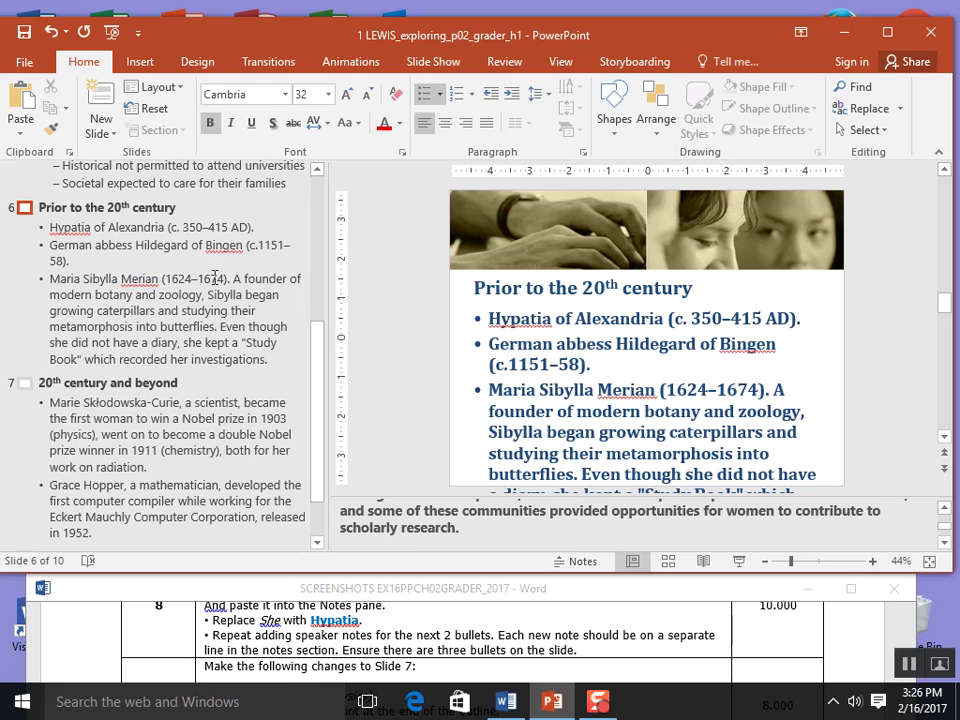
drag(233, 279, 274, 360)
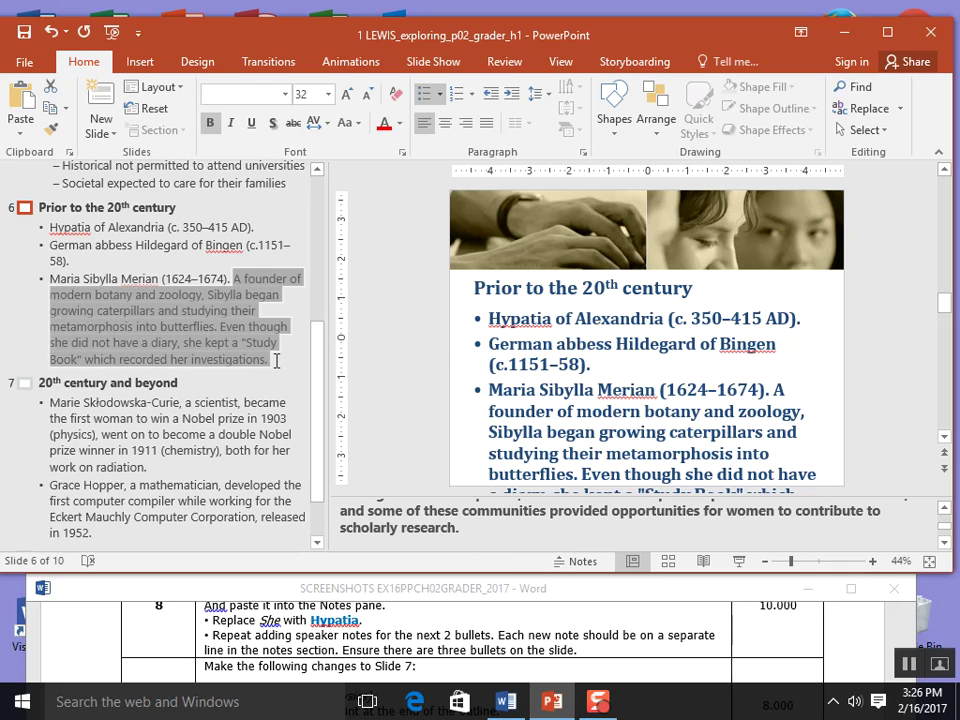
key(ctrl+x)
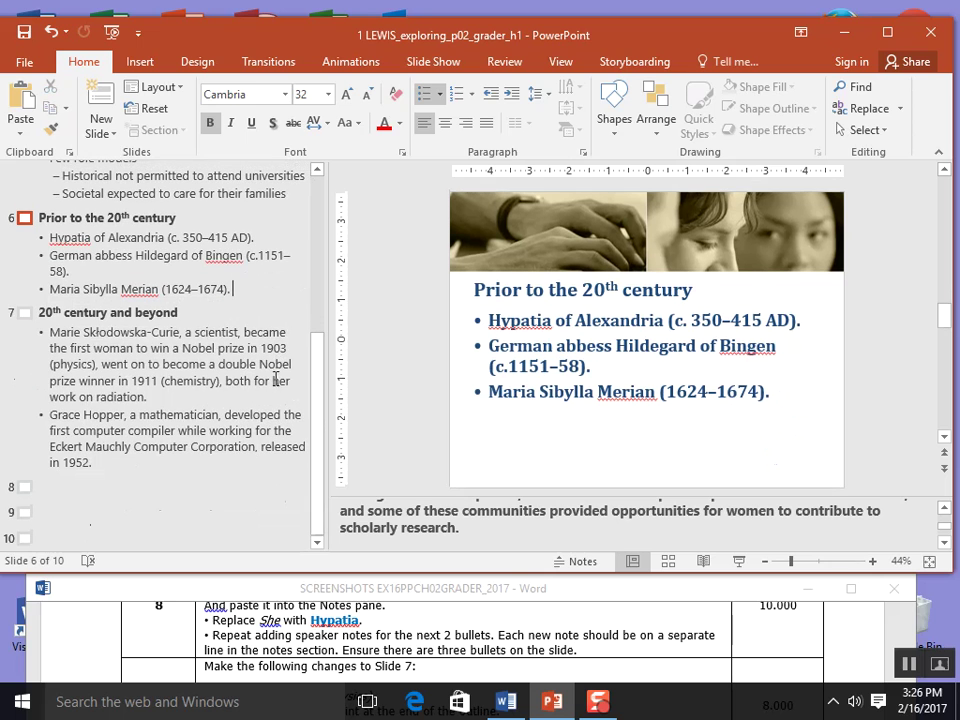
click(494, 528)
key(Return)
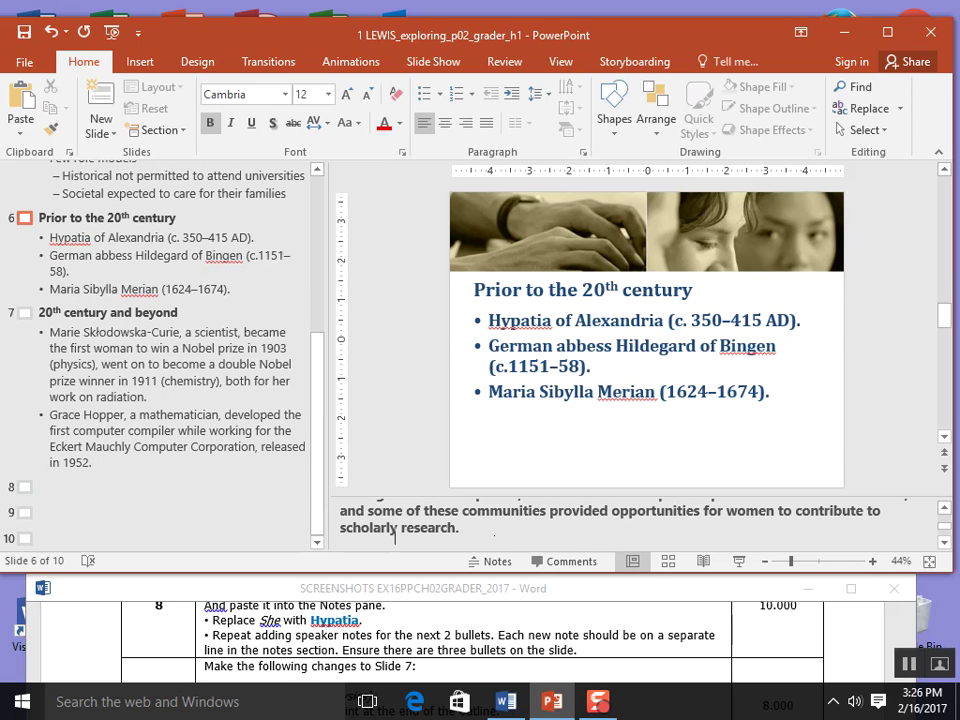
key(ctrl+v)
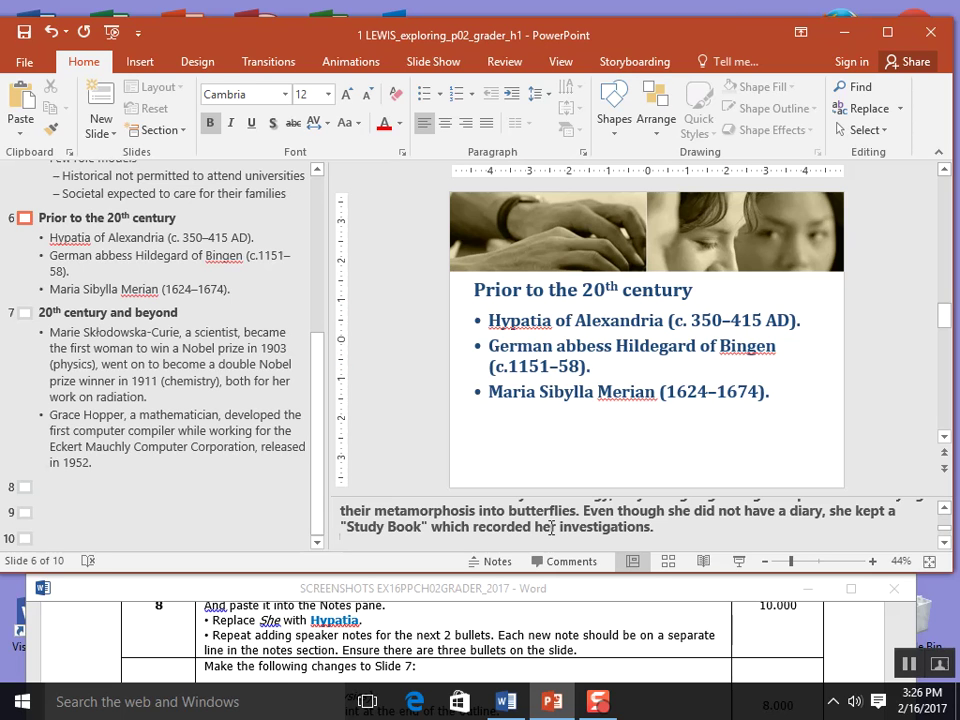
key(Return)
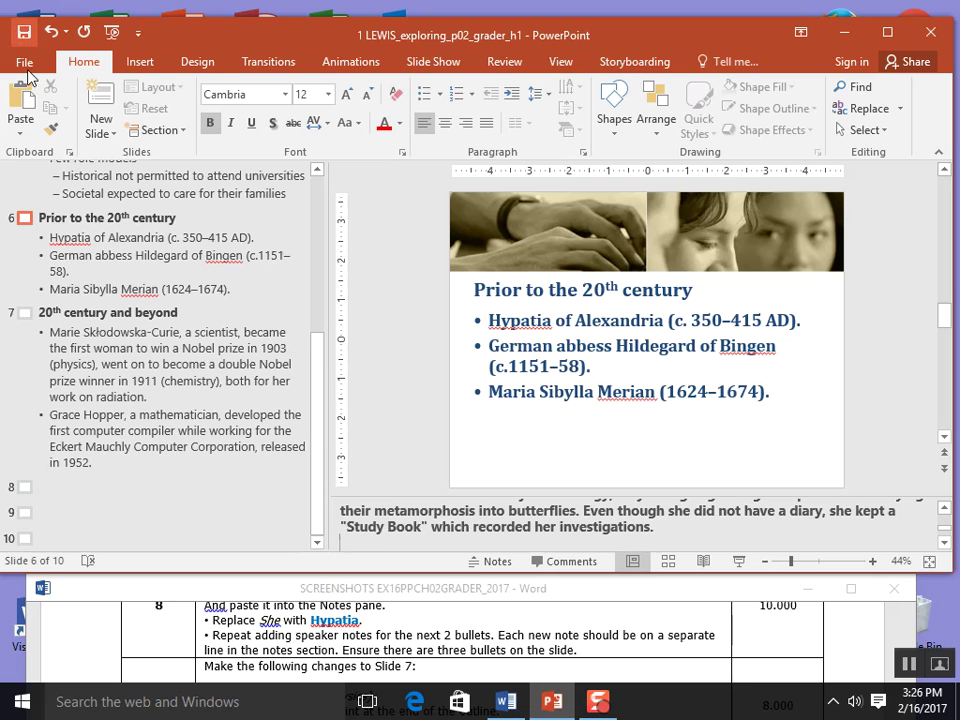
On slide 7, delete everything after '(physics' and end the bullet with ').'.
click(364, 640)
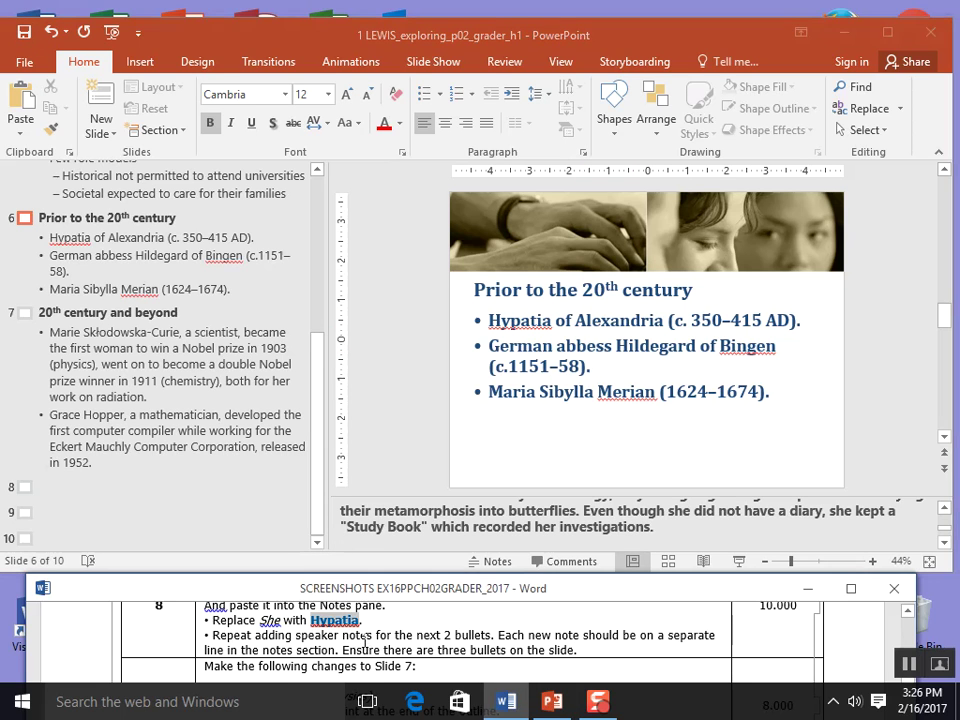
scroll(364, 640, down, 1)
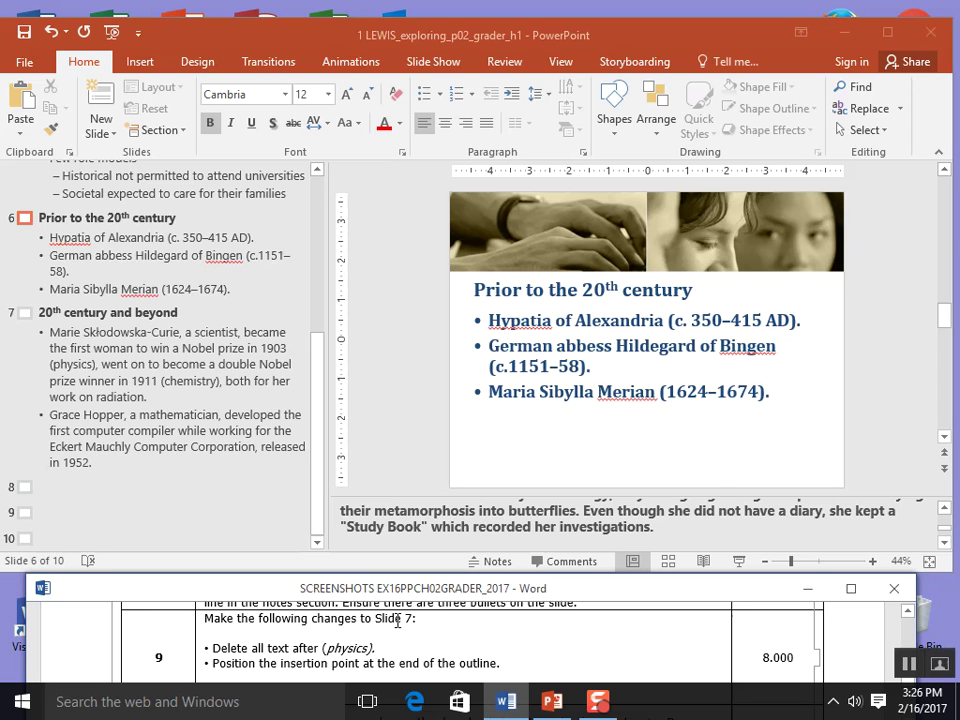
click(21, 312)
click(21, 312)
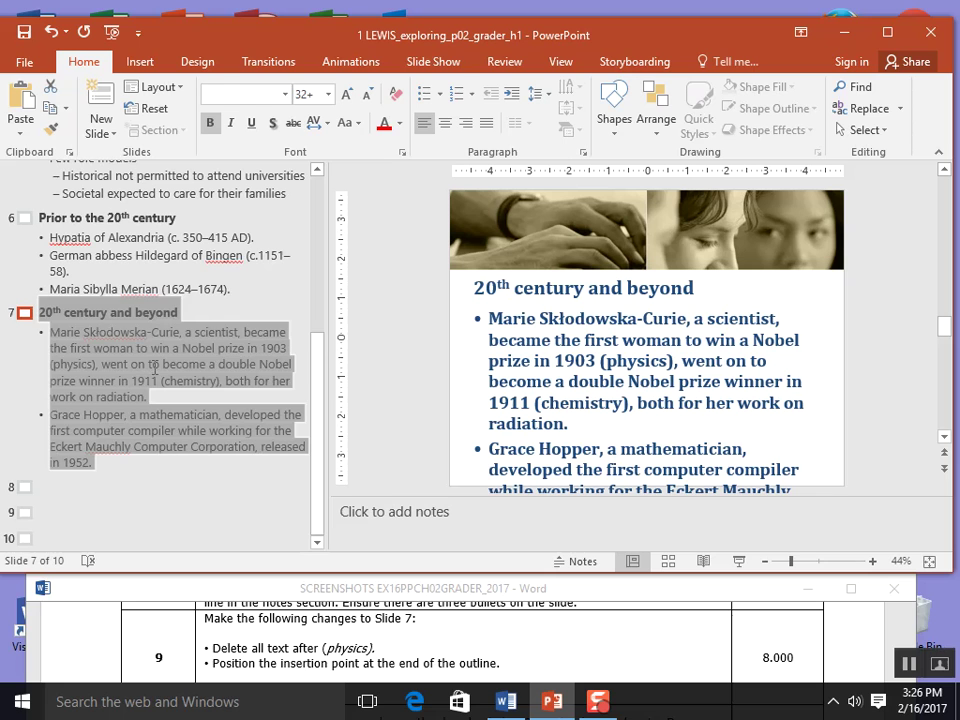
double_click(155, 366)
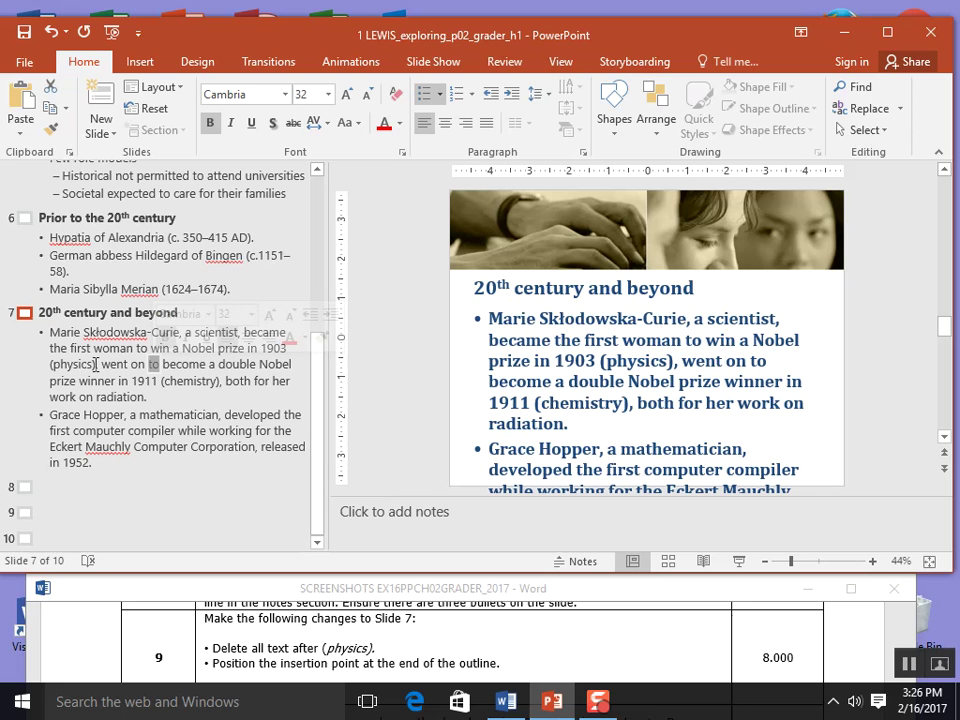
drag(96, 364, 188, 474)
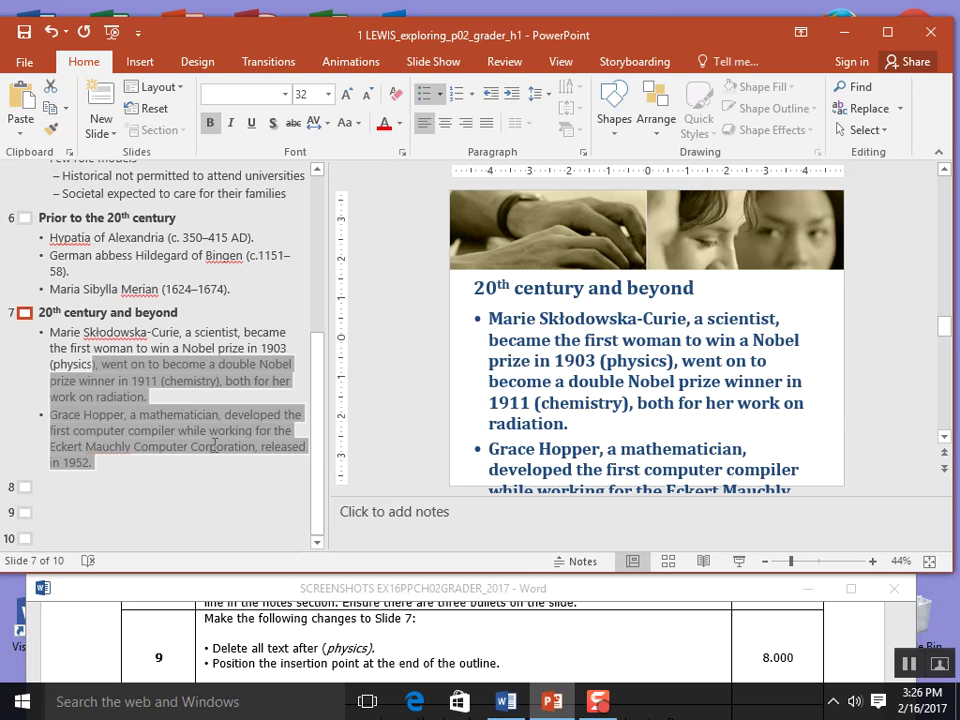
key(Delete)
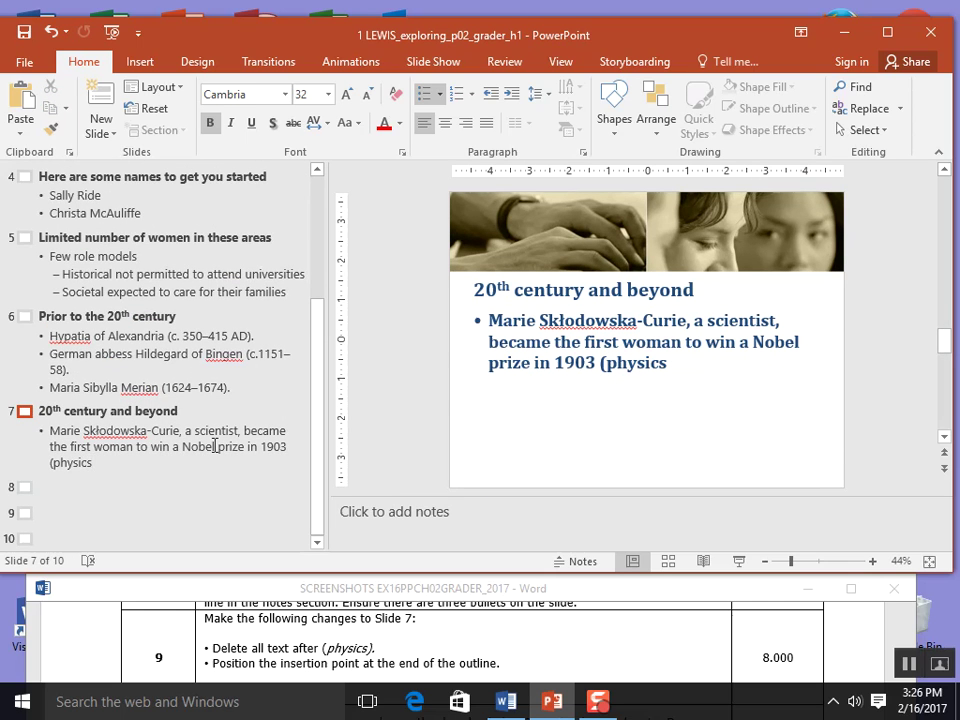
text())
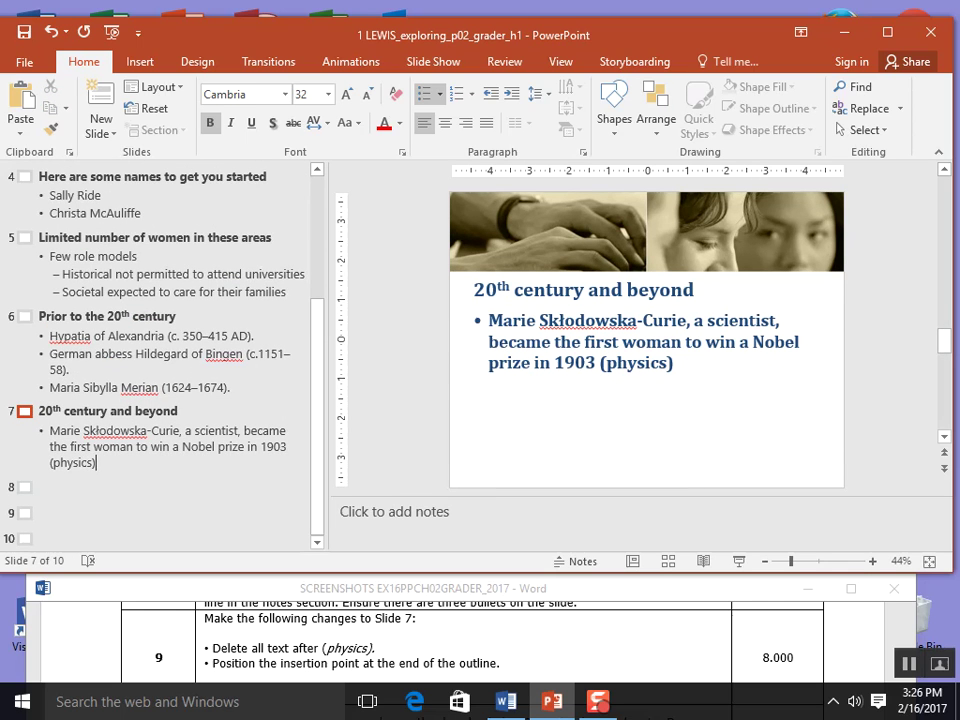
text(.)
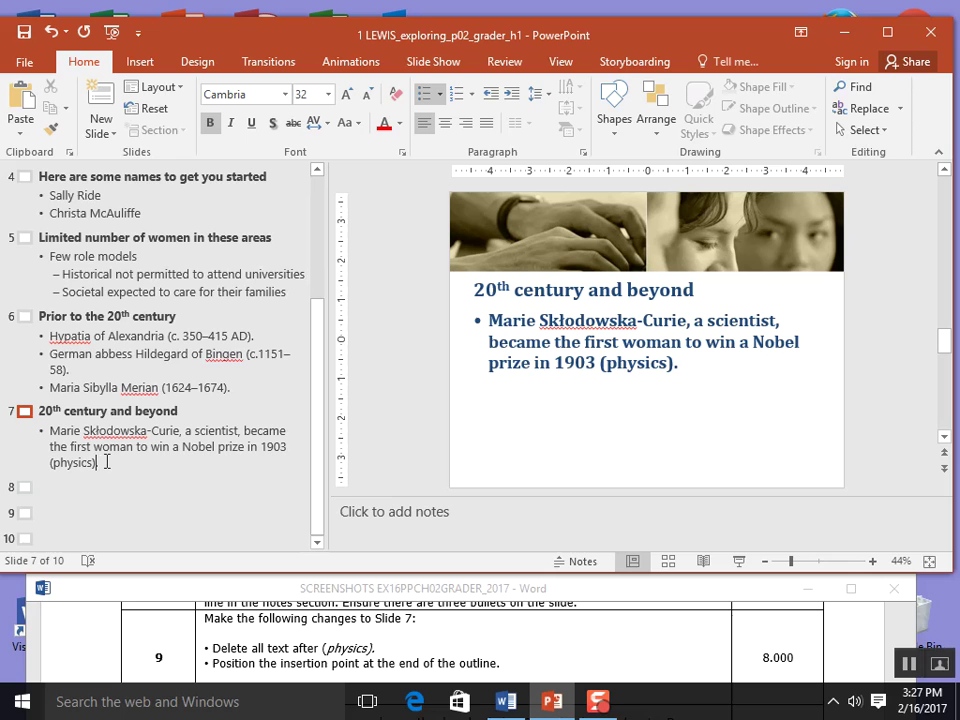
Read the next instructions in Word, then open PowerPoint's New Slide choices.
click(463, 655)
scroll(463, 655, down, 3)
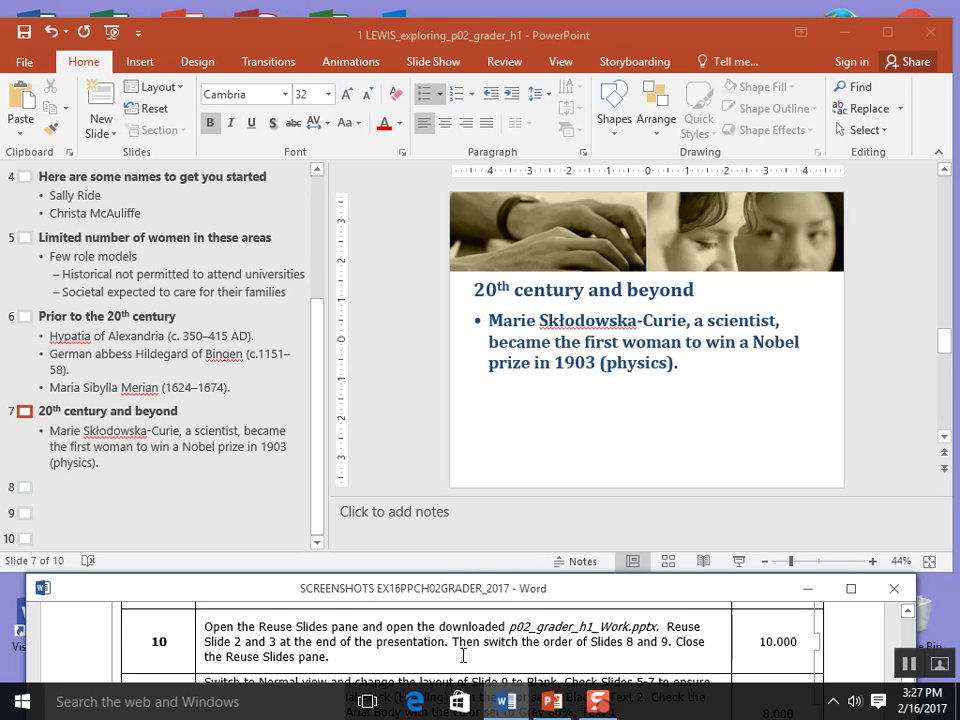
scroll(463, 655, up, 1)
scroll(463, 655, down, 1)
scroll(463, 655, up, 1)
scroll(463, 655, down, 2)
scroll(463, 655, up, 1)
click(111, 468)
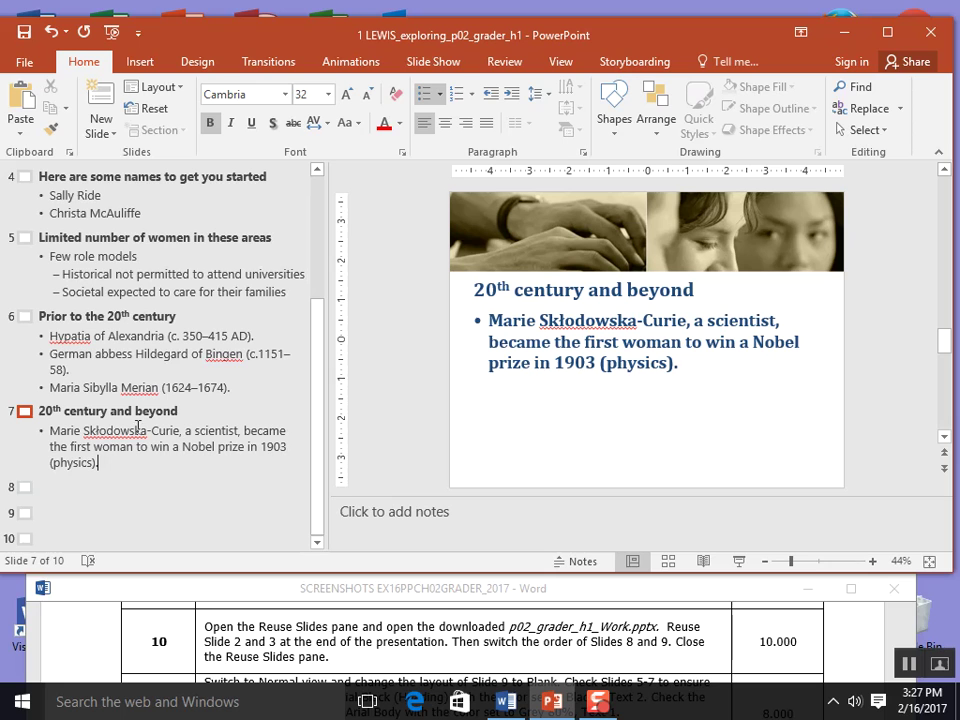
click(117, 134)
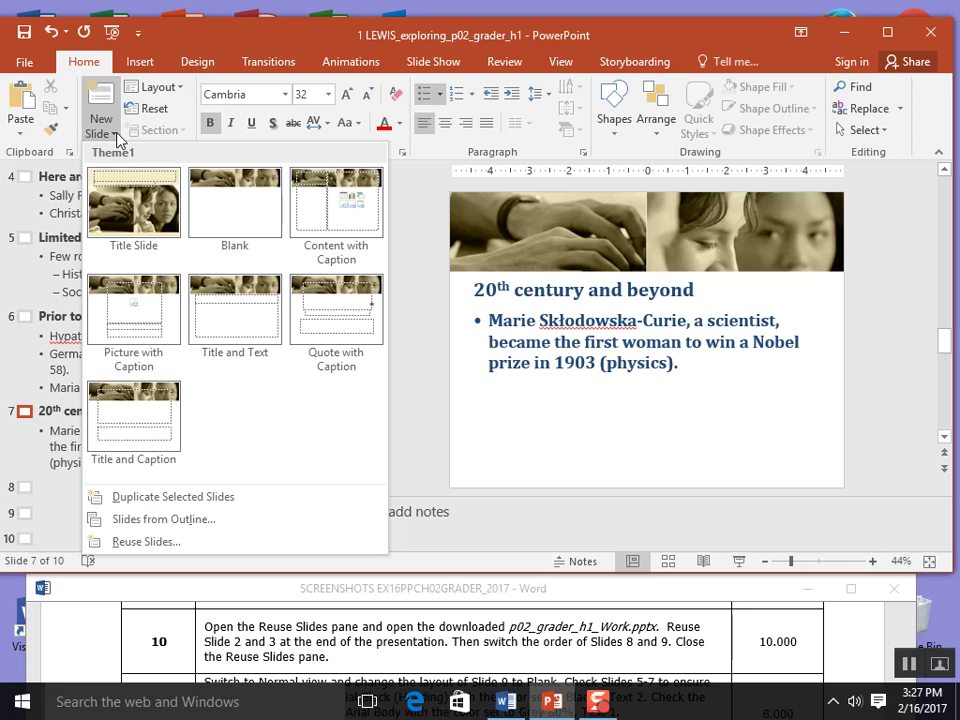
Load p02_grader_h1_Work from LEWIS (E:)\BCIS 1305\2_PPT\2 PPT VIDEO into Reuse Slides.
click(210, 542)
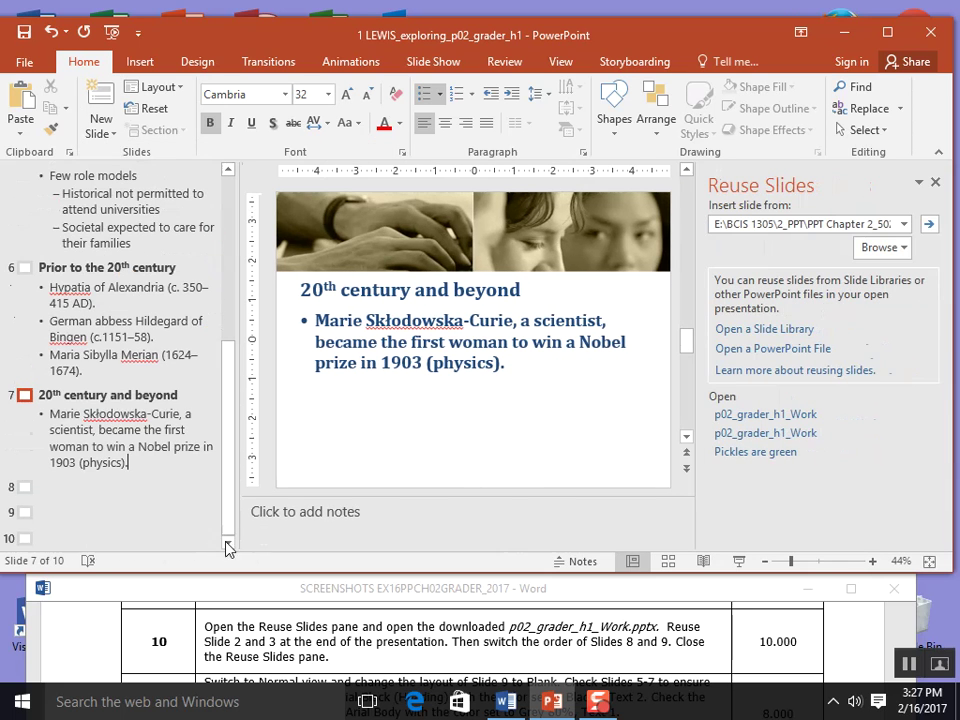
click(893, 248)
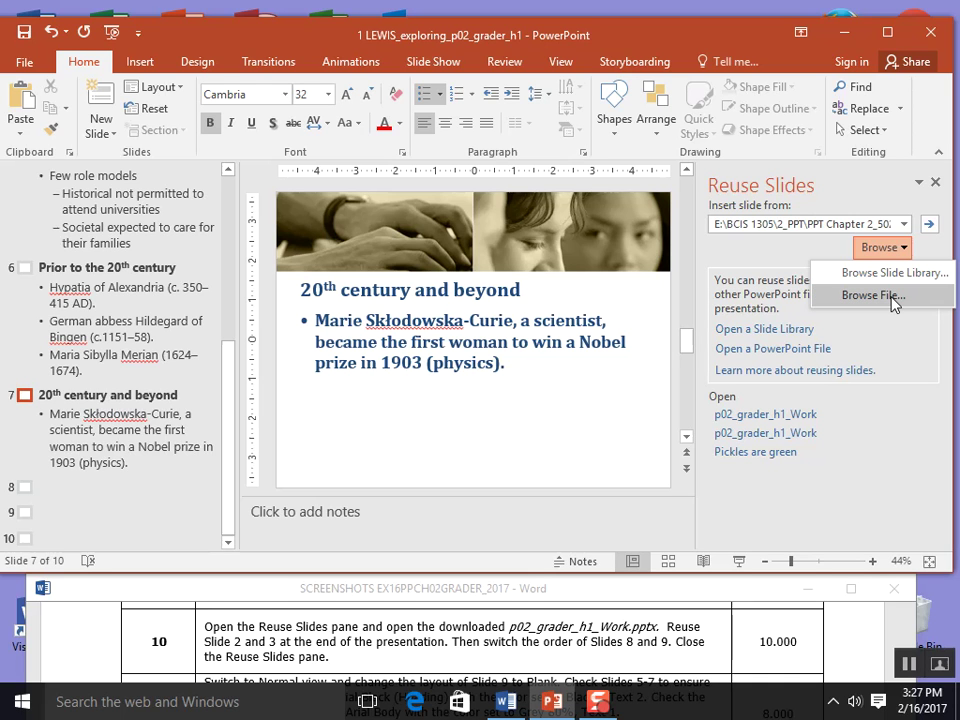
click(891, 298)
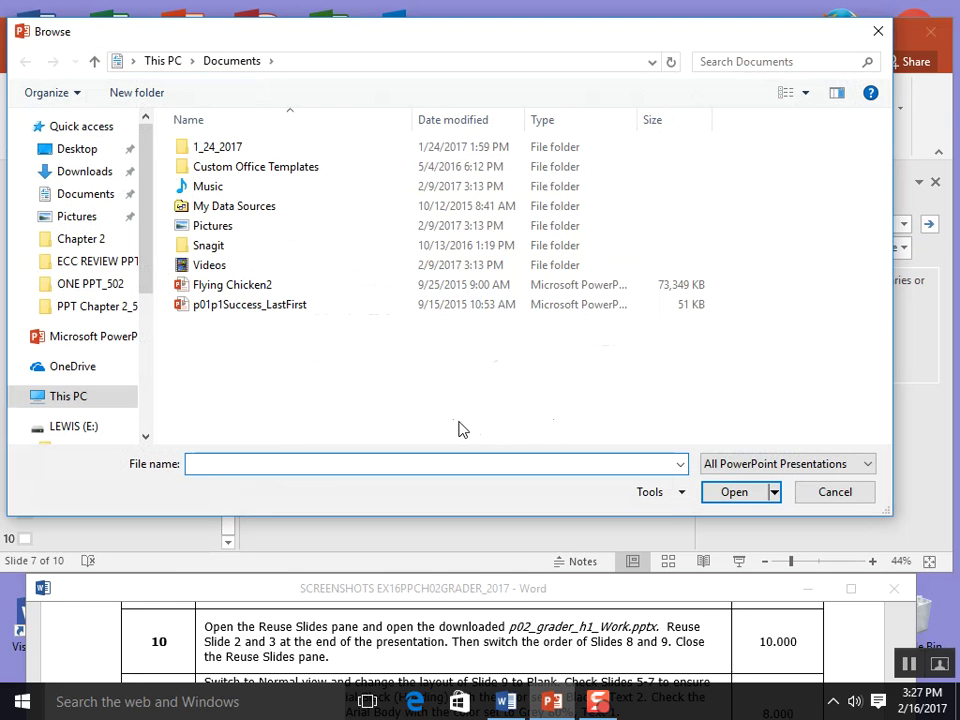
click(84, 434)
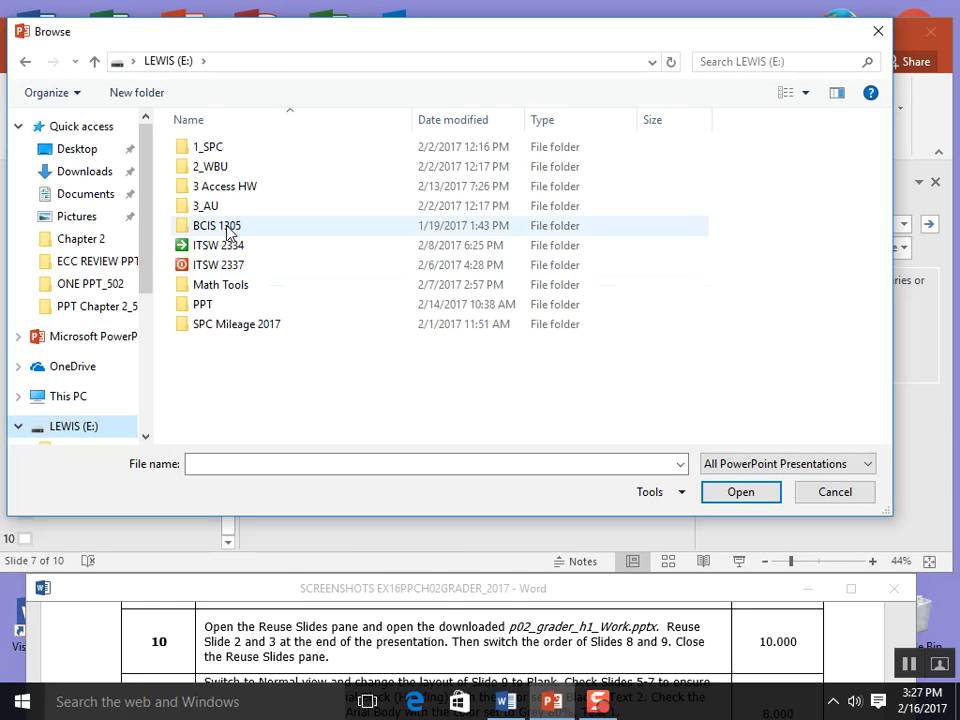
double_click(225, 227)
double_click(236, 167)
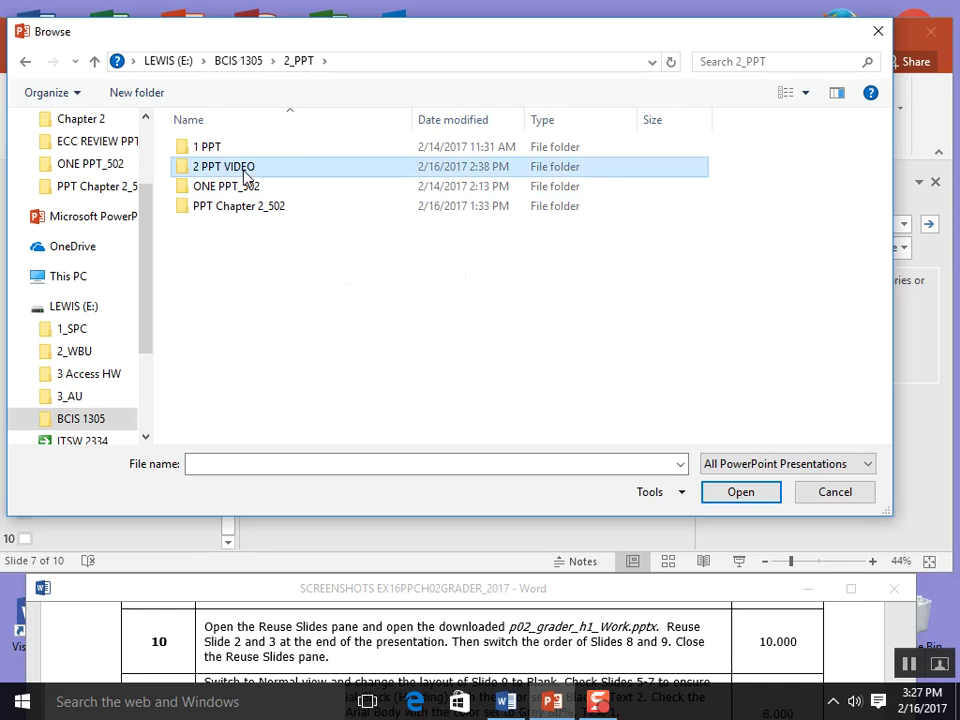
double_click(242, 169)
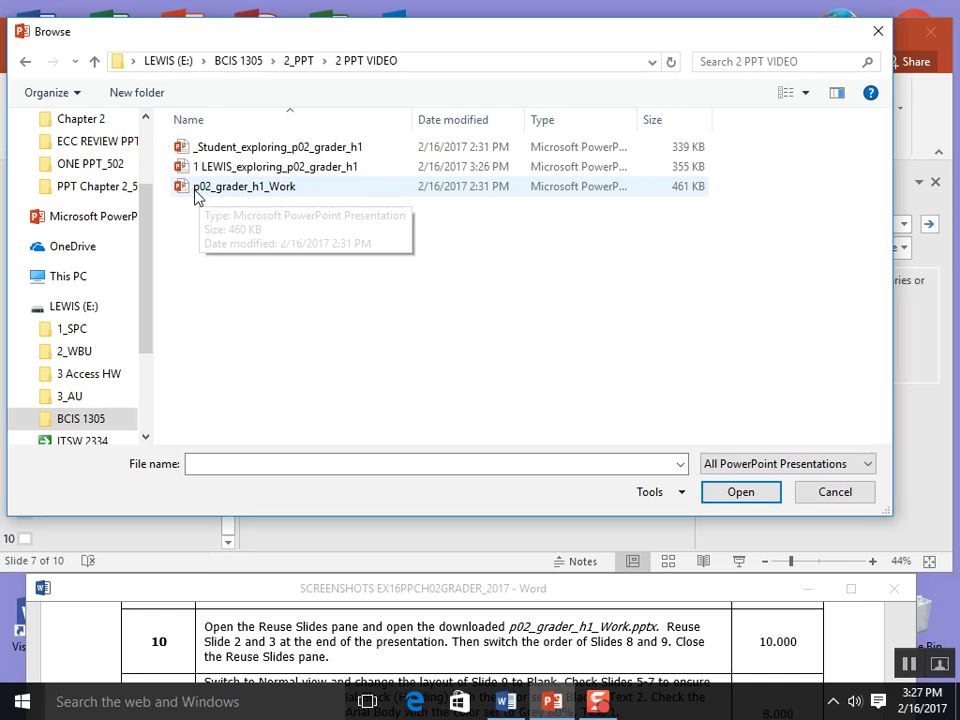
double_click(279, 188)
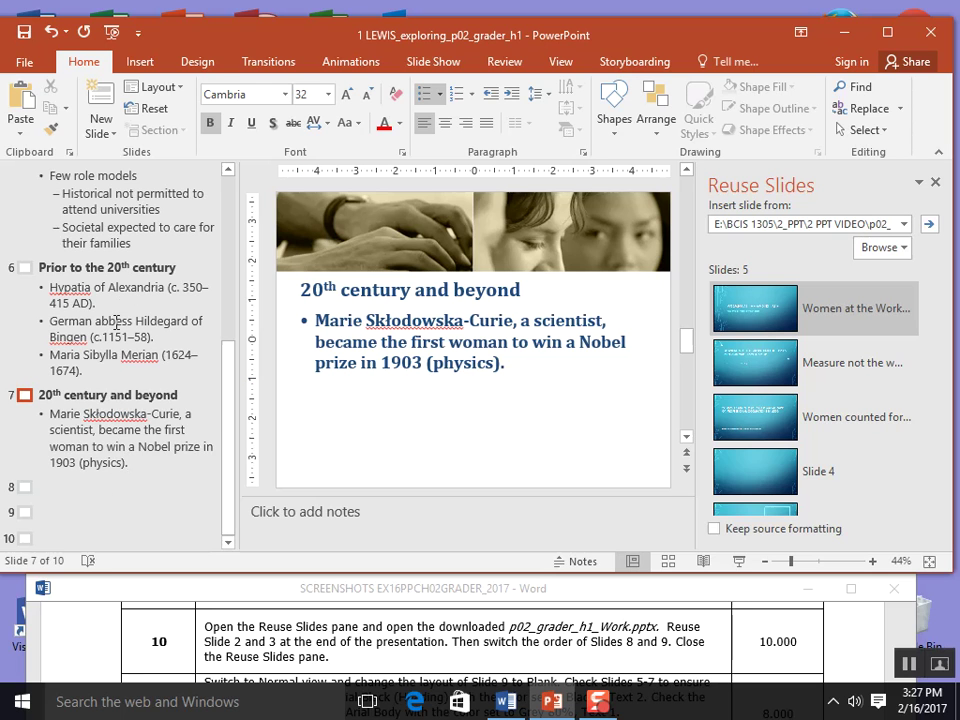
Insert source slides 2 and 3 from p02_grader_h1_Work after slide 7.
click(236, 645)
drag(206, 641, 427, 645)
click(128, 462)
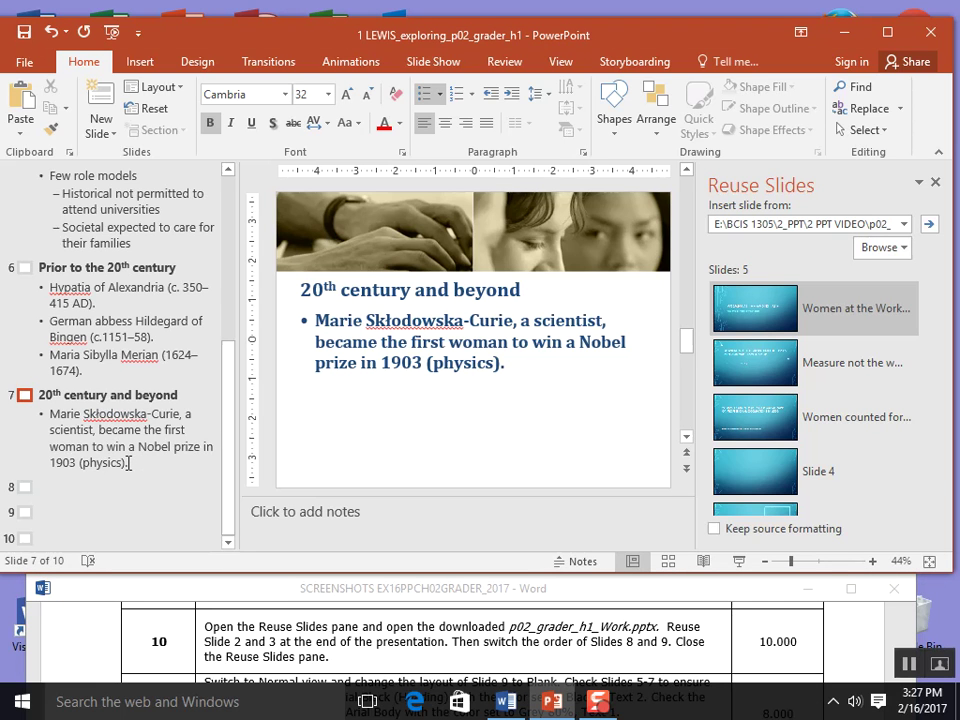
click(762, 376)
click(762, 432)
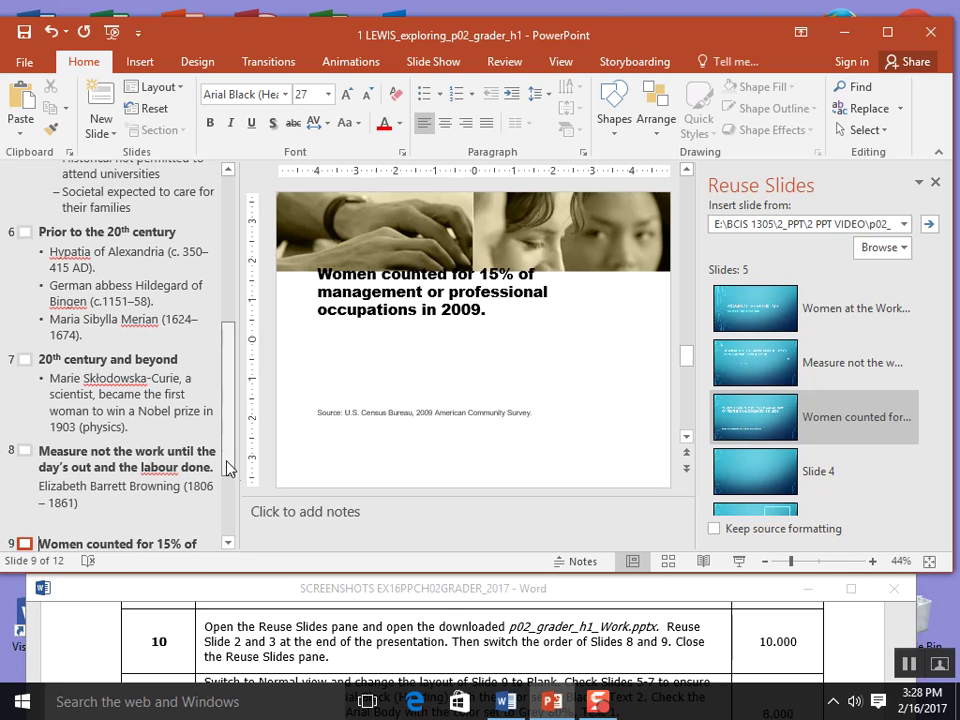
scroll(229, 463, down, 3)
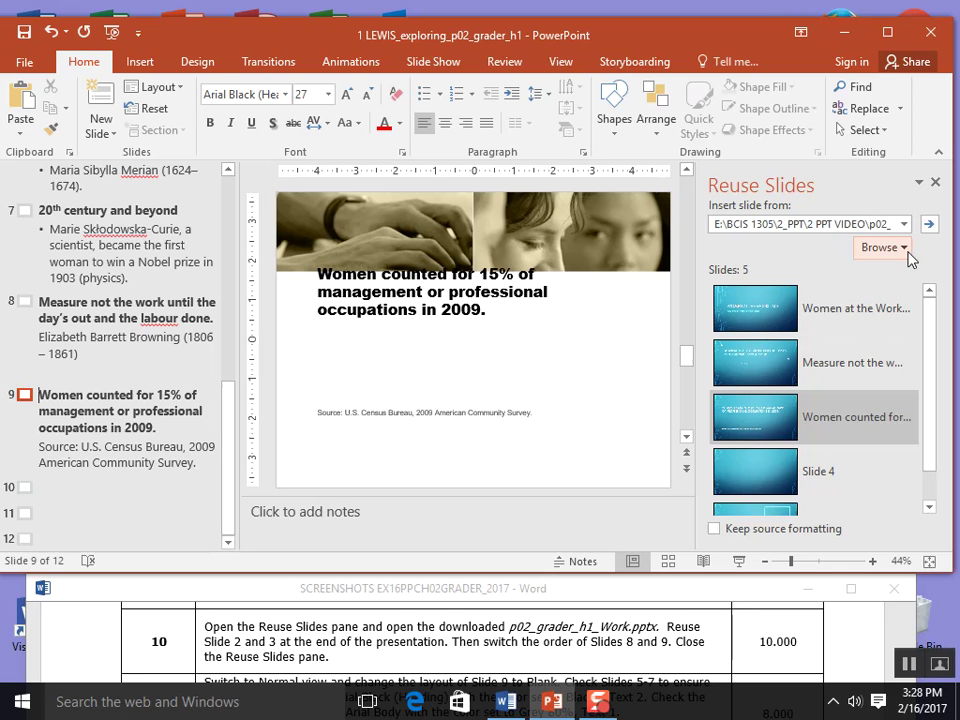
Move the 15% statistic slide ahead of the quotation and close the Reuse Slides pane.
click(503, 650)
drag(204, 641, 444, 641)
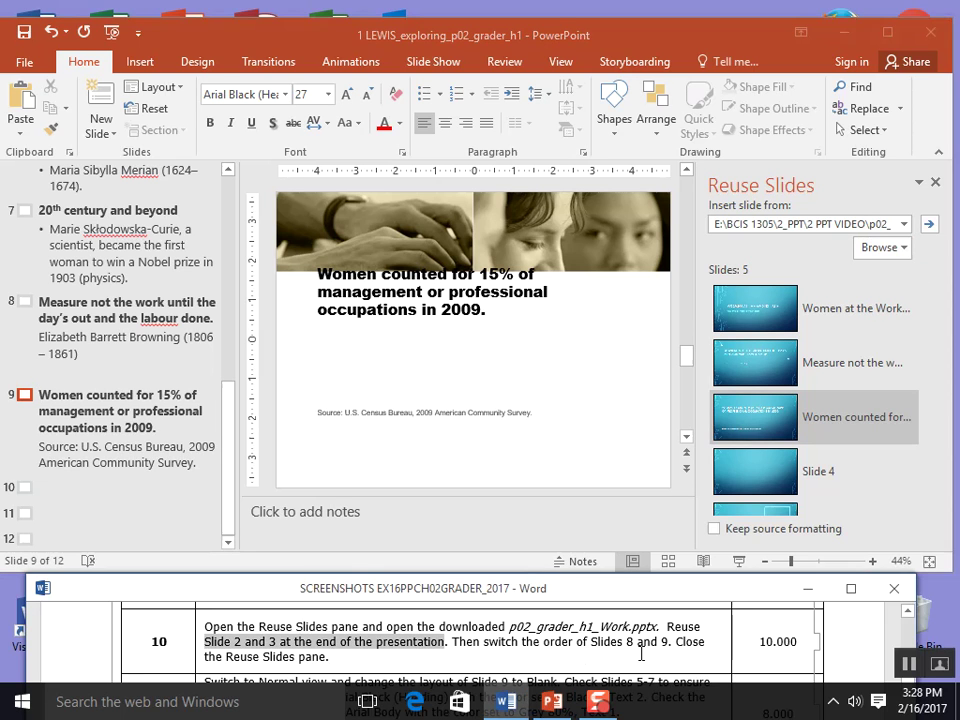
drag(24, 400, 30, 300)
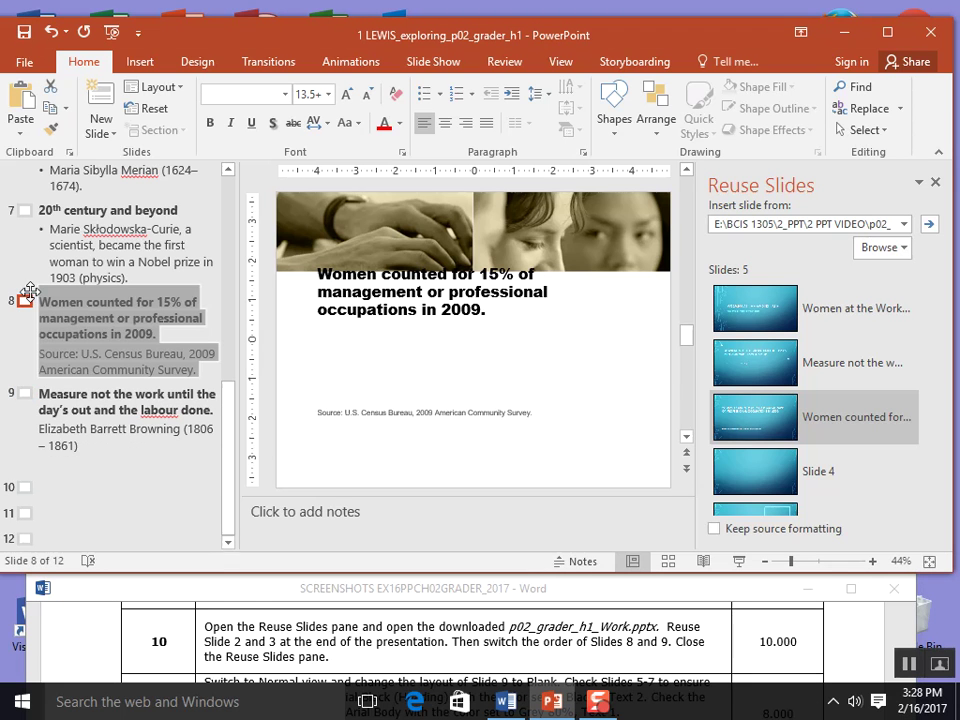
click(935, 182)
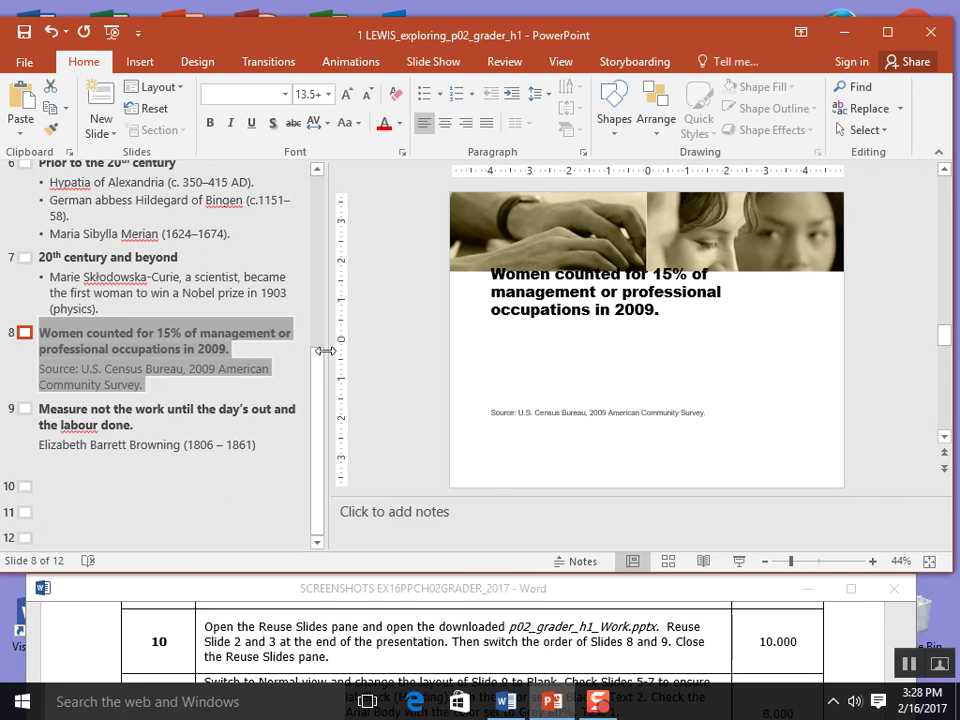
Resize the Word and PowerPoint windows, switch to Normal view, and display slide 9.
click(557, 638)
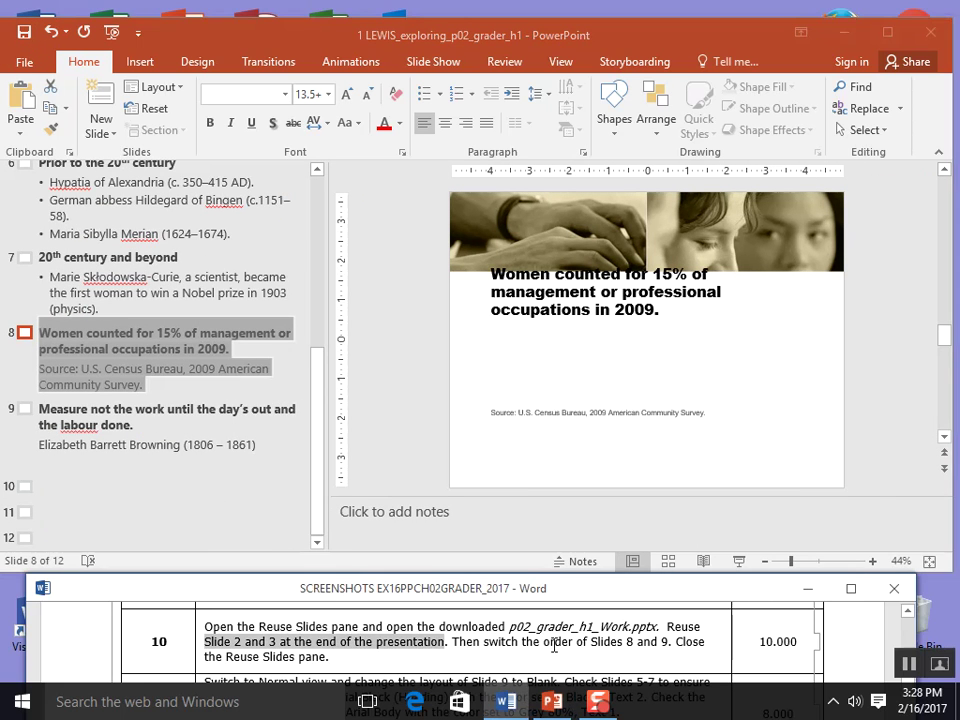
scroll(553, 640, down, 1)
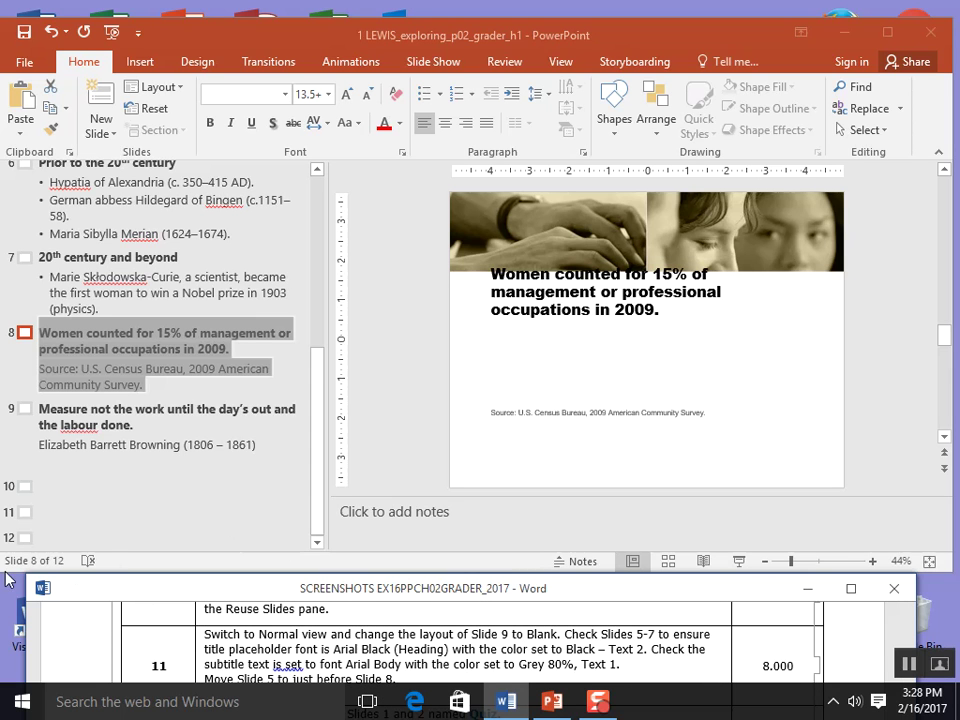
drag(13, 575, 13, 556)
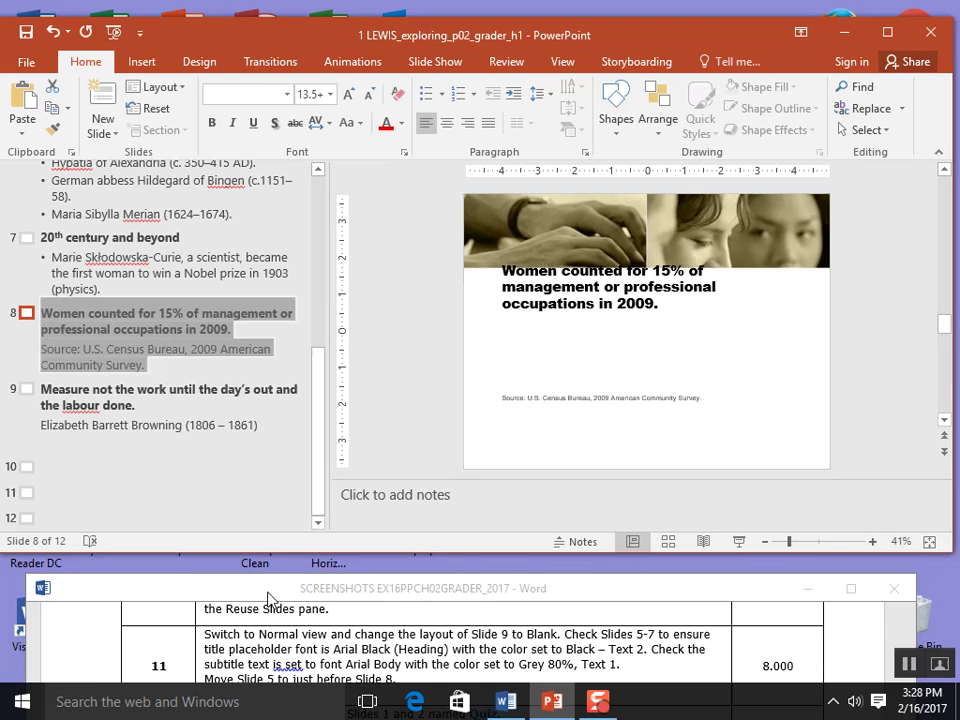
drag(269, 595, 272, 571)
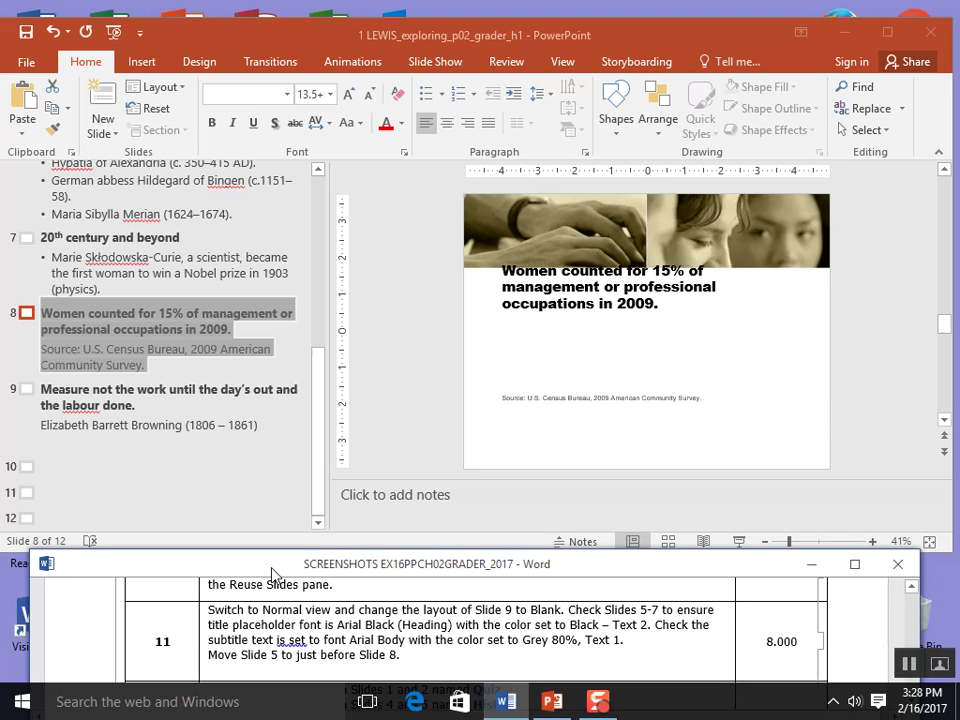
click(560, 63)
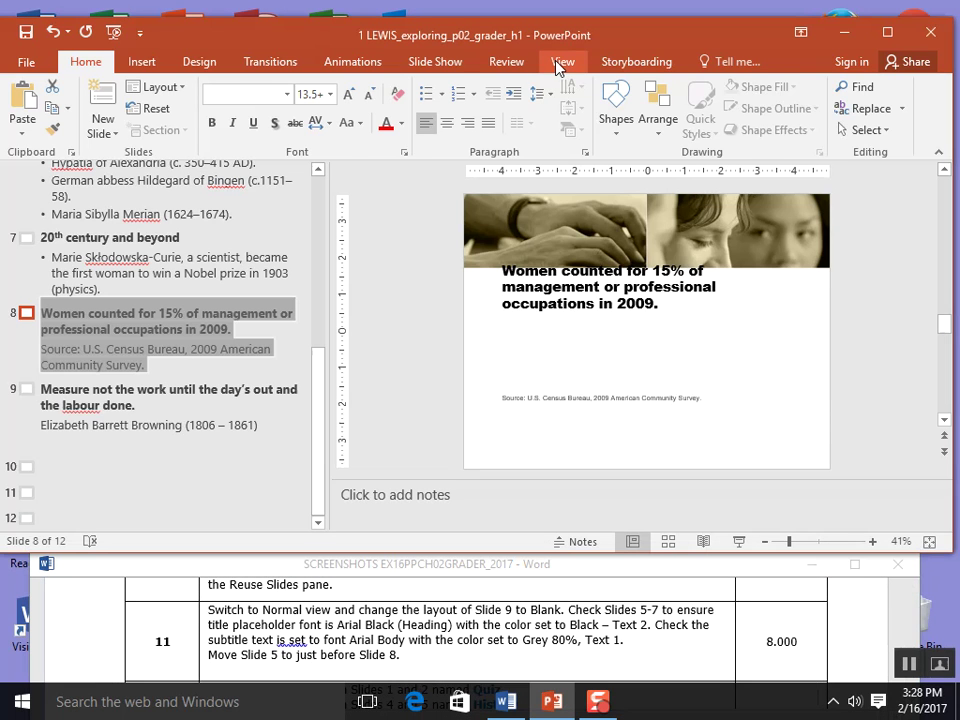
click(560, 63)
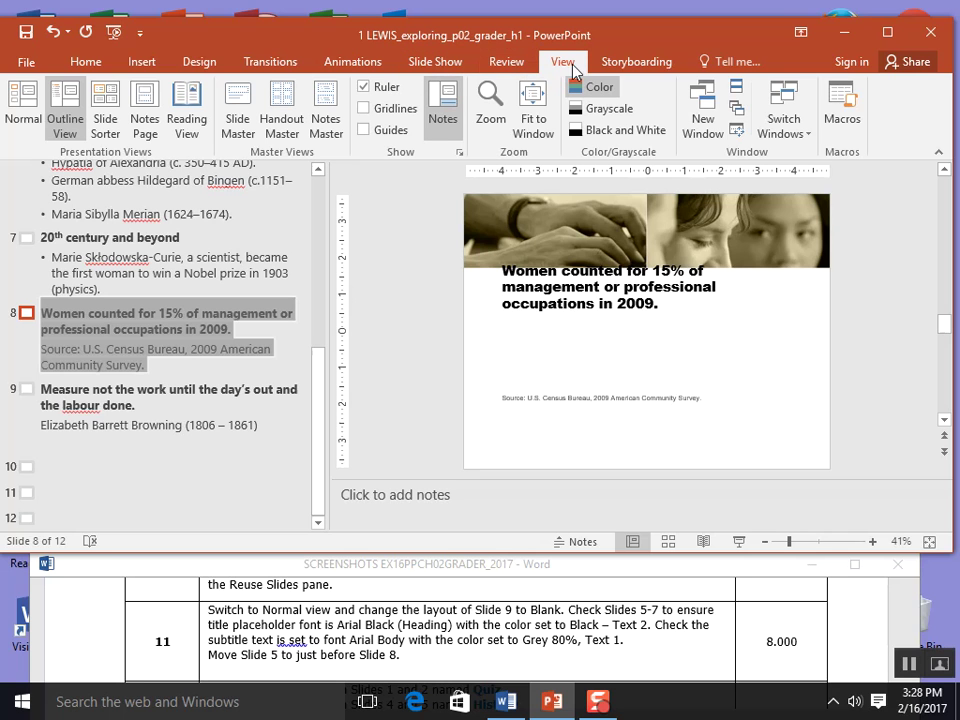
click(15, 120)
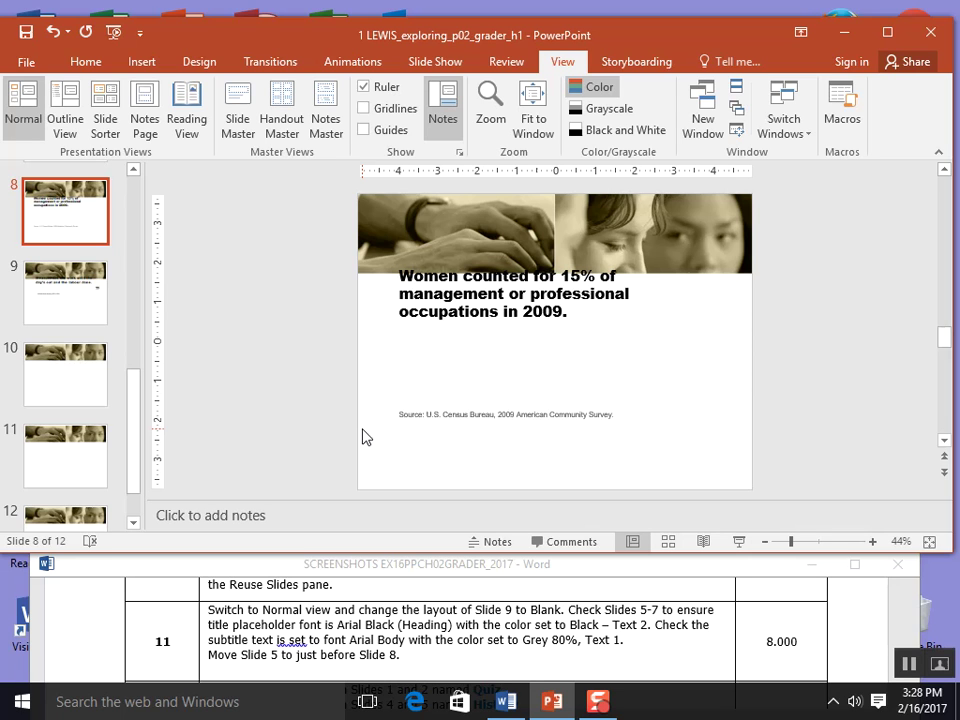
click(53, 289)
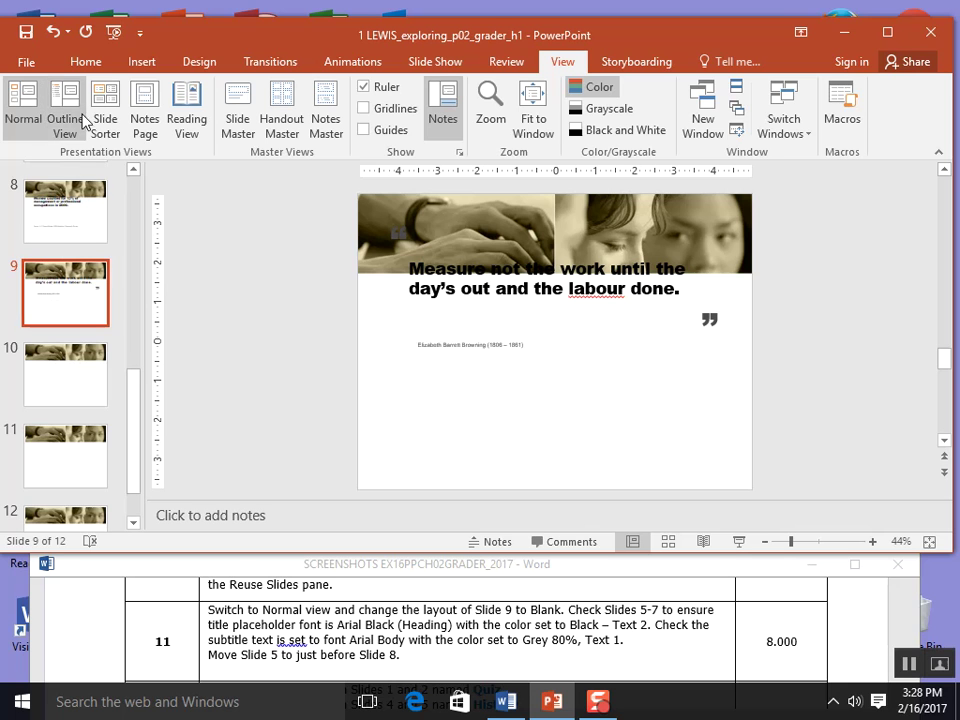
Apply the Blank layout to slide 9.
click(92, 63)
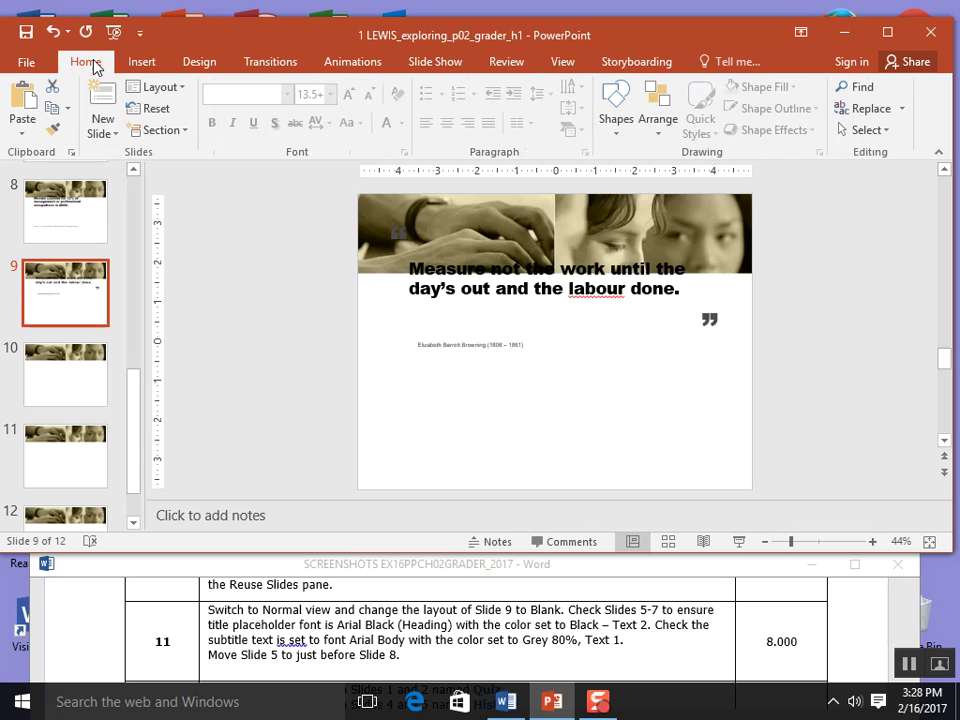
click(178, 90)
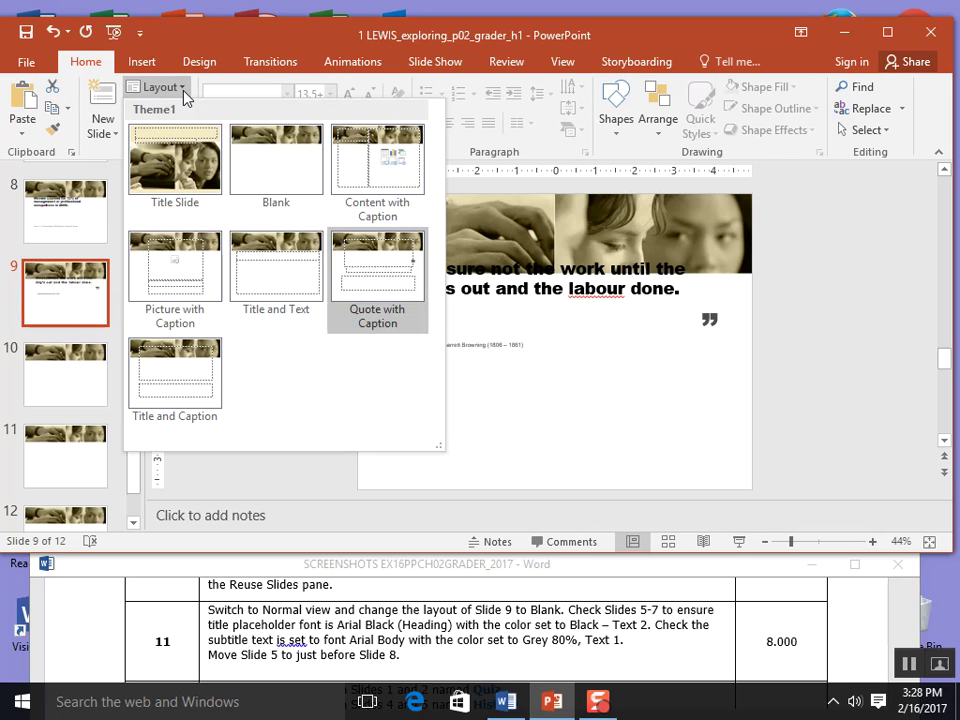
click(292, 183)
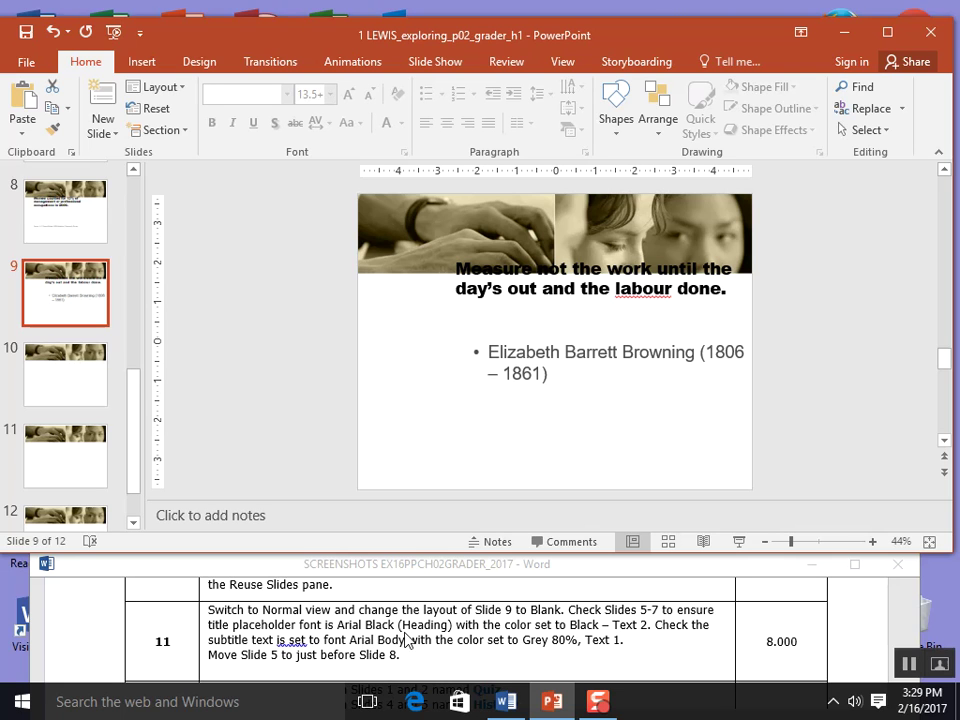
Check the required title font and colour in the Word instructions.
click(443, 626)
drag(457, 625, 338, 626)
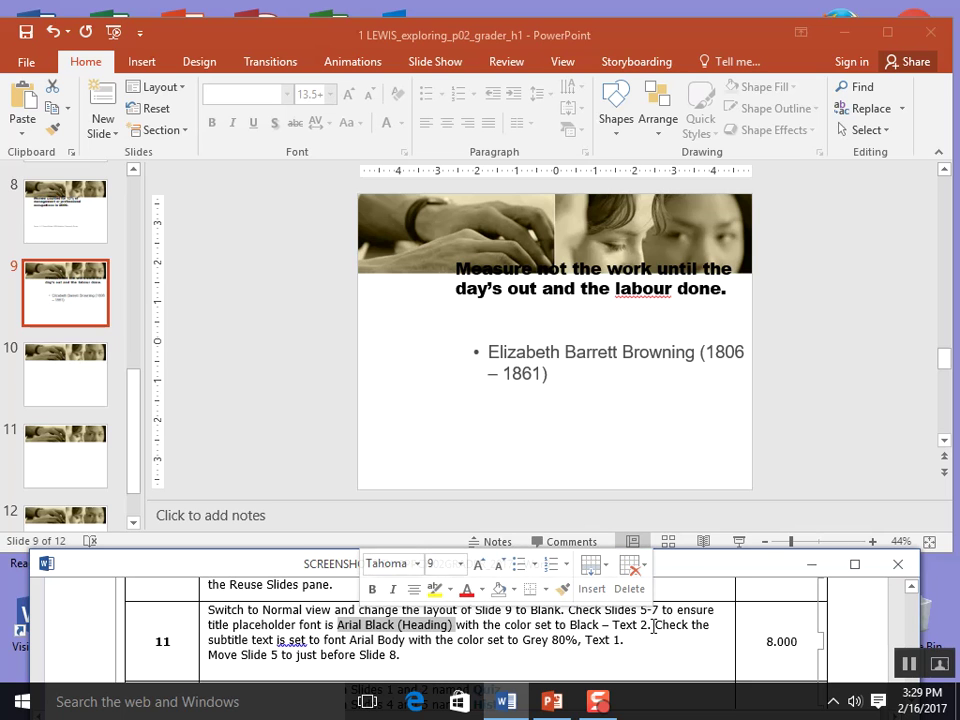
drag(655, 626, 571, 625)
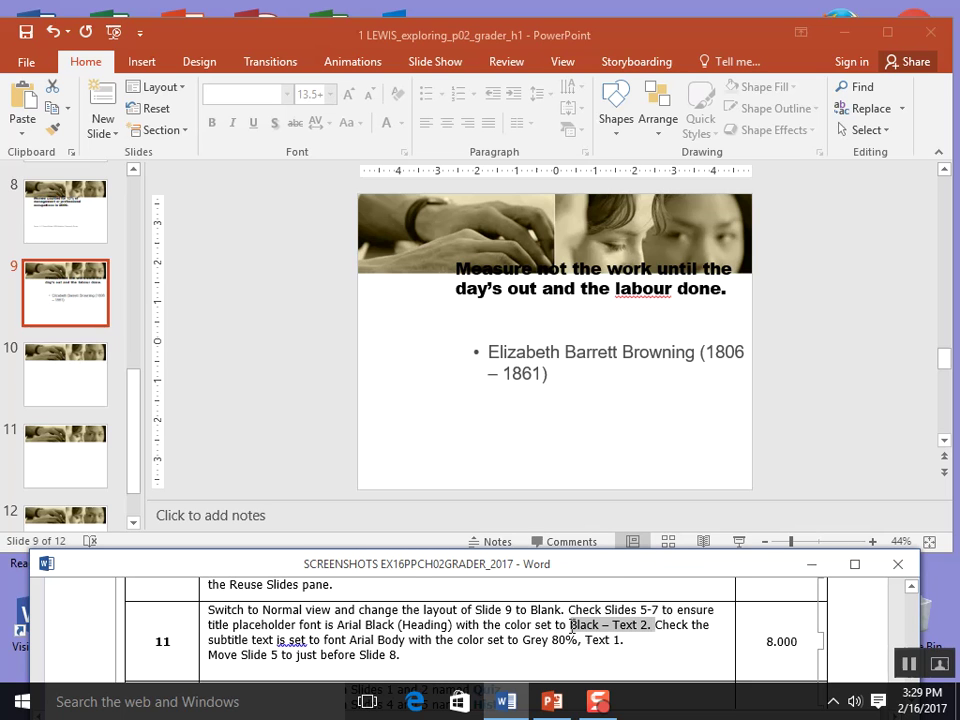
Set slide 5's title to Arial Black in black.
click(135, 443)
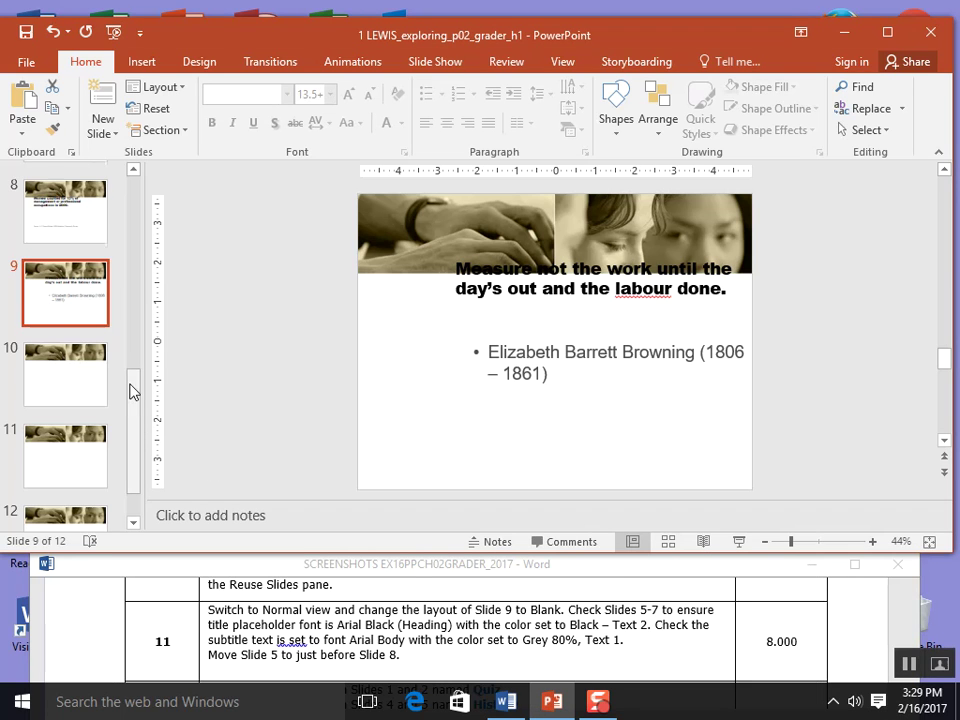
drag(133, 391, 128, 292)
scroll(128, 289, up, 1)
click(63, 320)
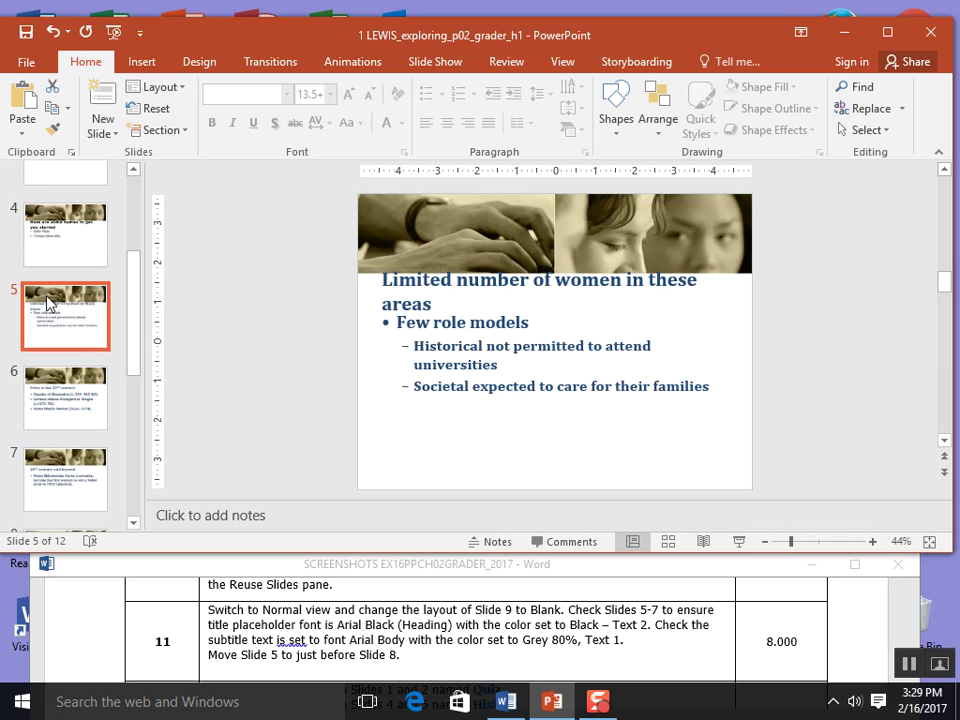
shift+click(44, 405)
shift+click(64, 480)
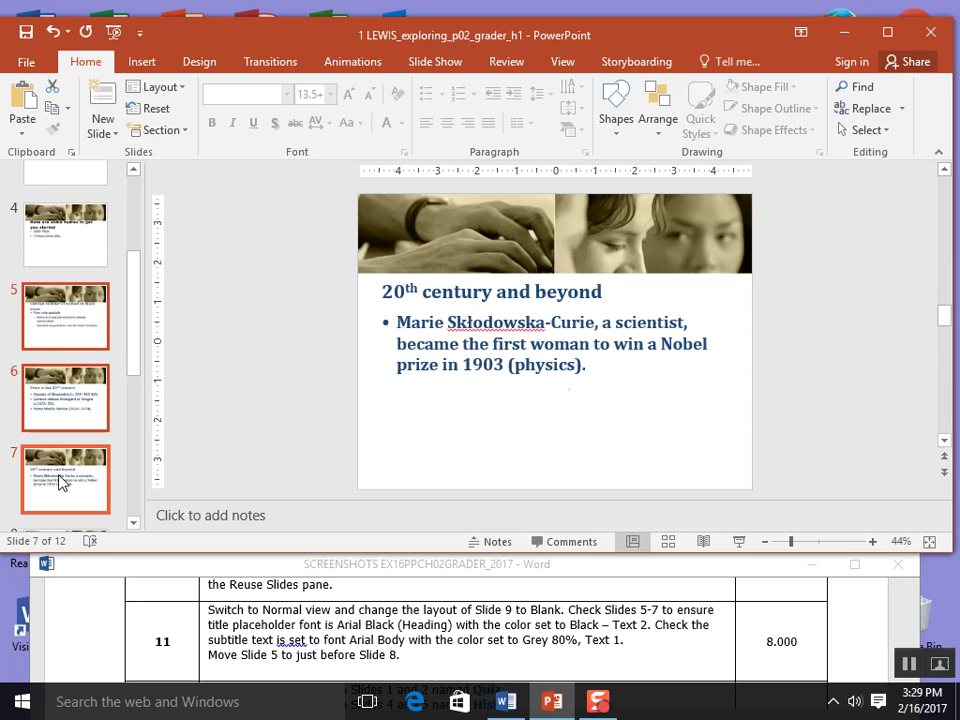
click(75, 326)
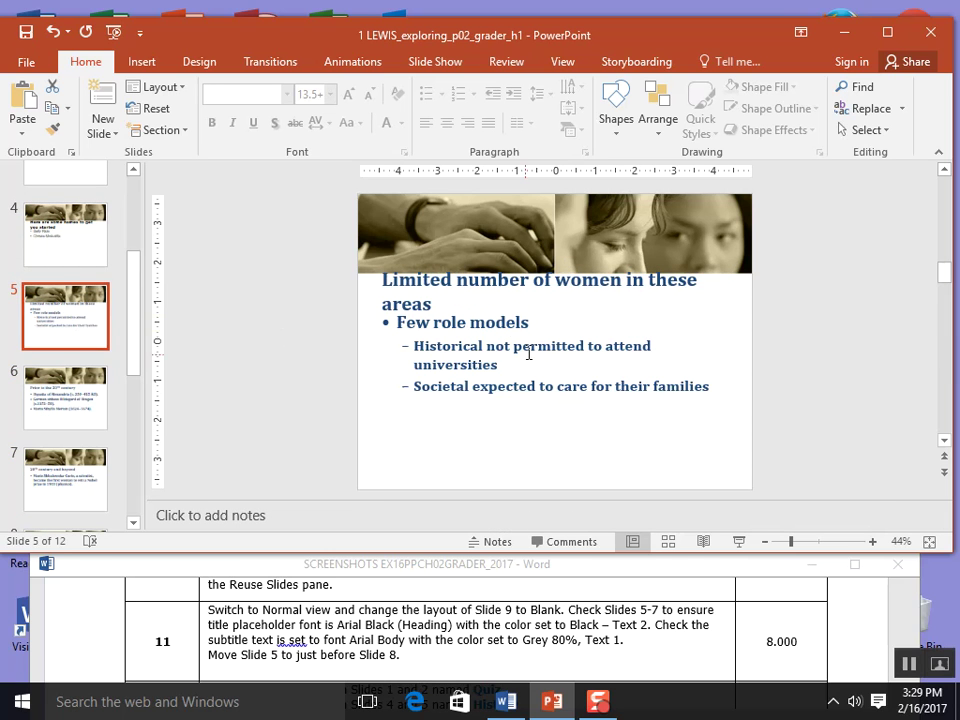
click(437, 302)
triple_click(436, 300)
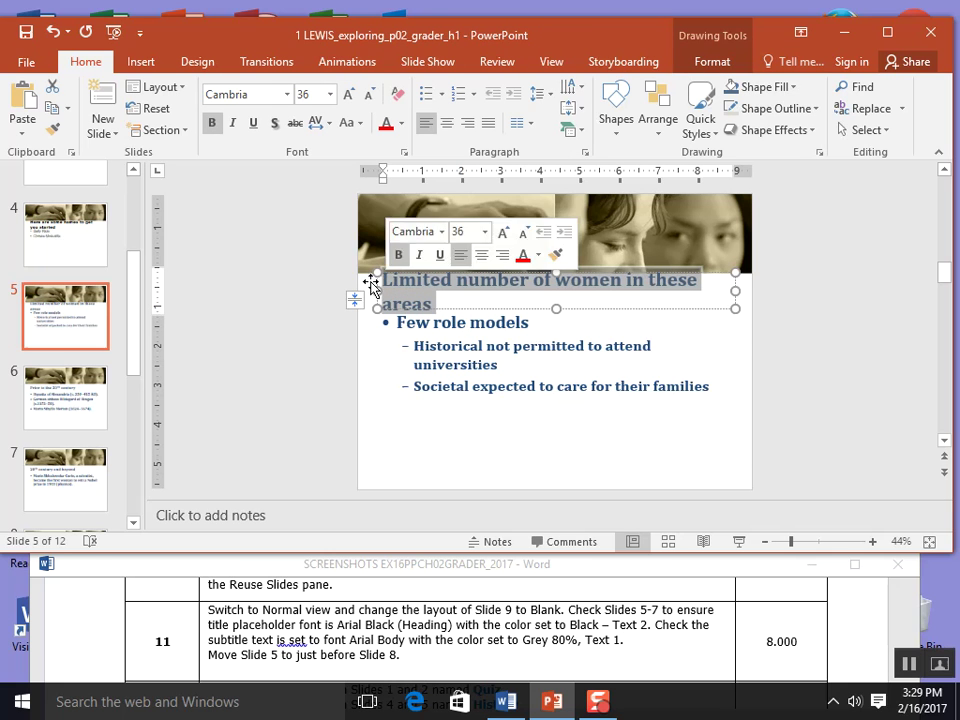
click(289, 96)
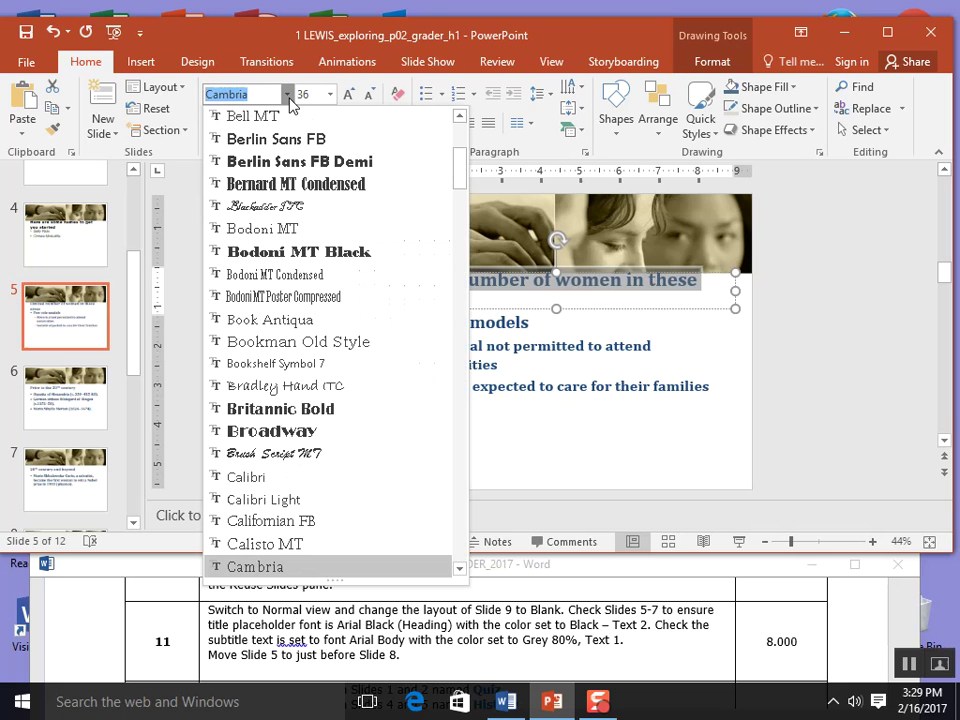
scroll(302, 230, up, 4)
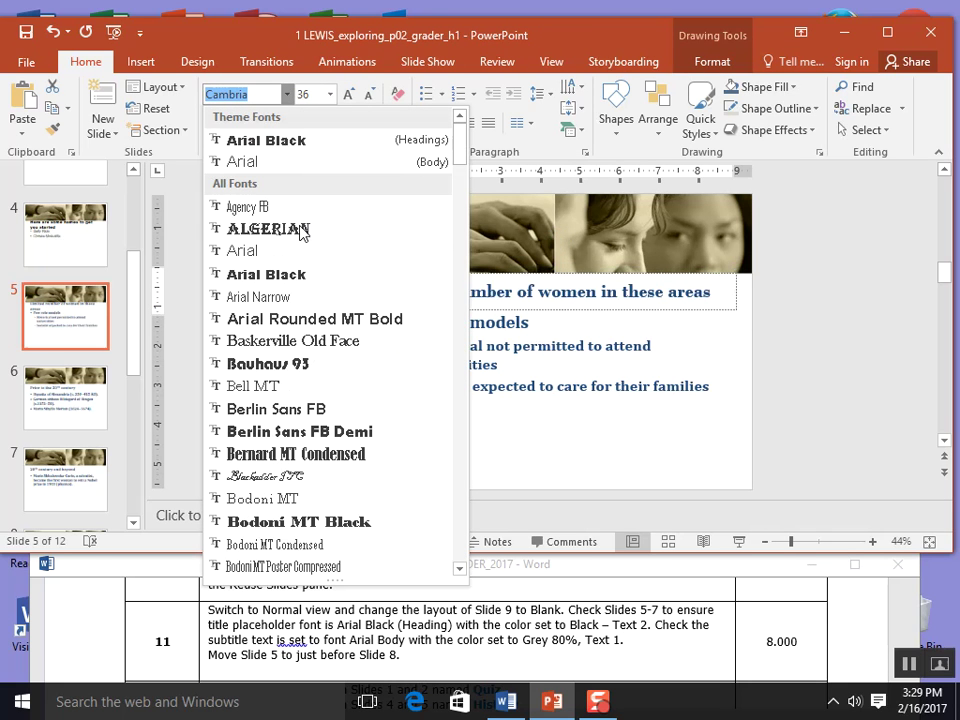
click(300, 142)
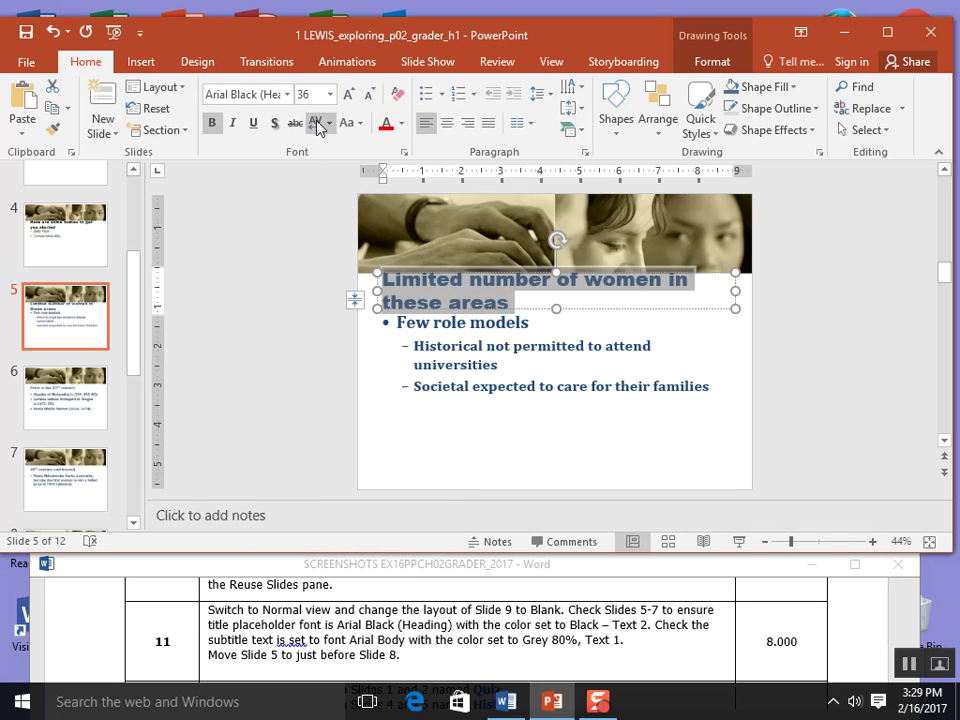
click(401, 125)
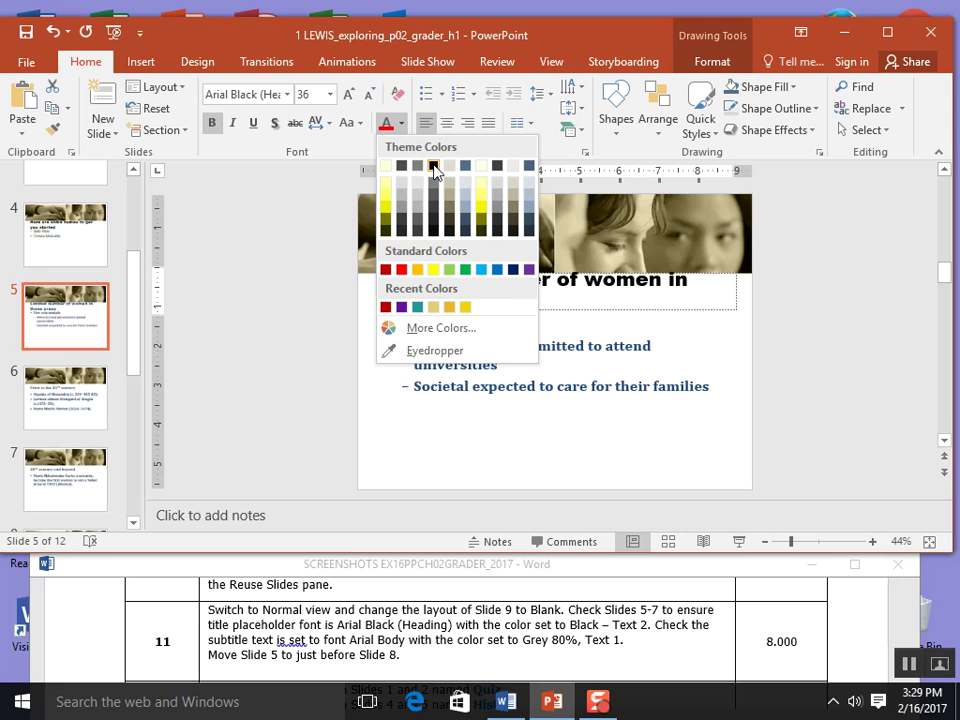
click(433, 166)
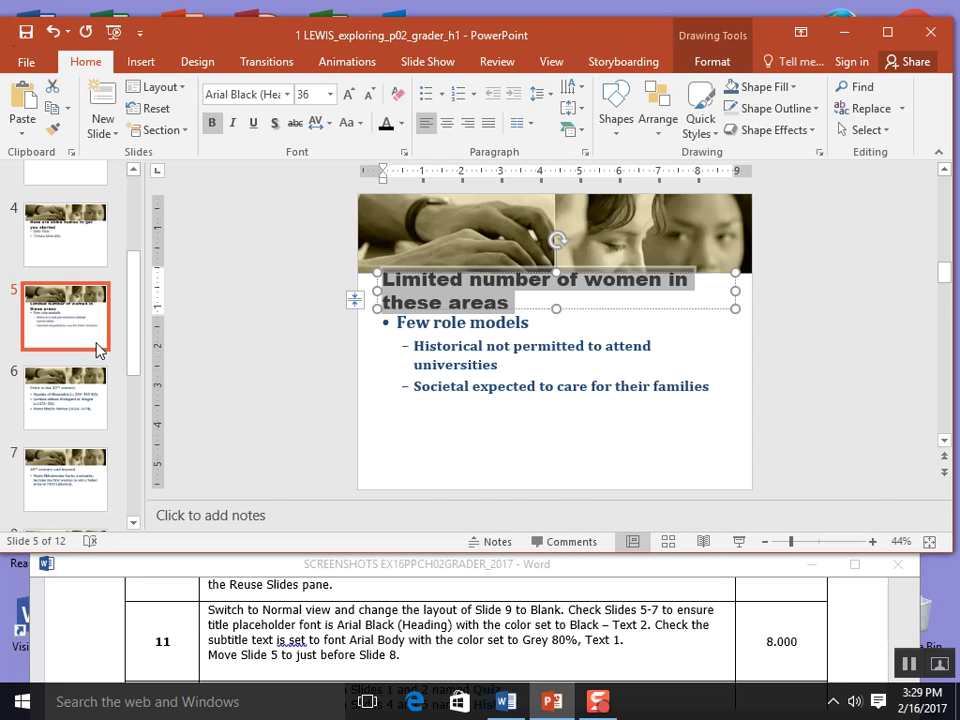
Set slide 6's title to Arial Black.
click(60, 412)
click(546, 291)
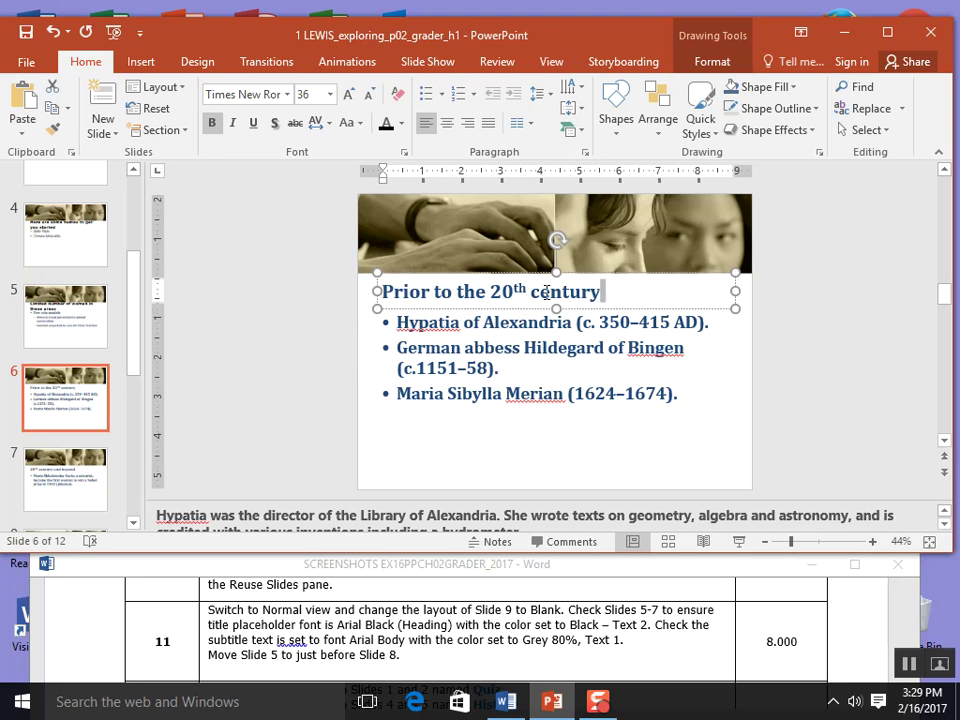
drag(546, 291, 377, 290)
click(287, 94)
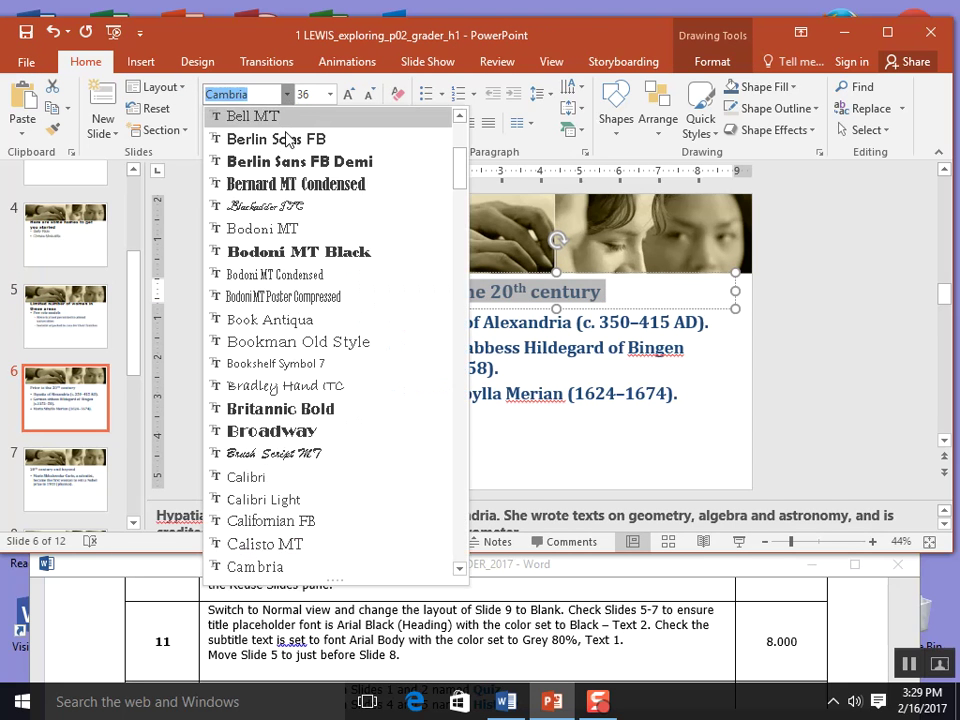
scroll(300, 160, up, 5)
click(303, 145)
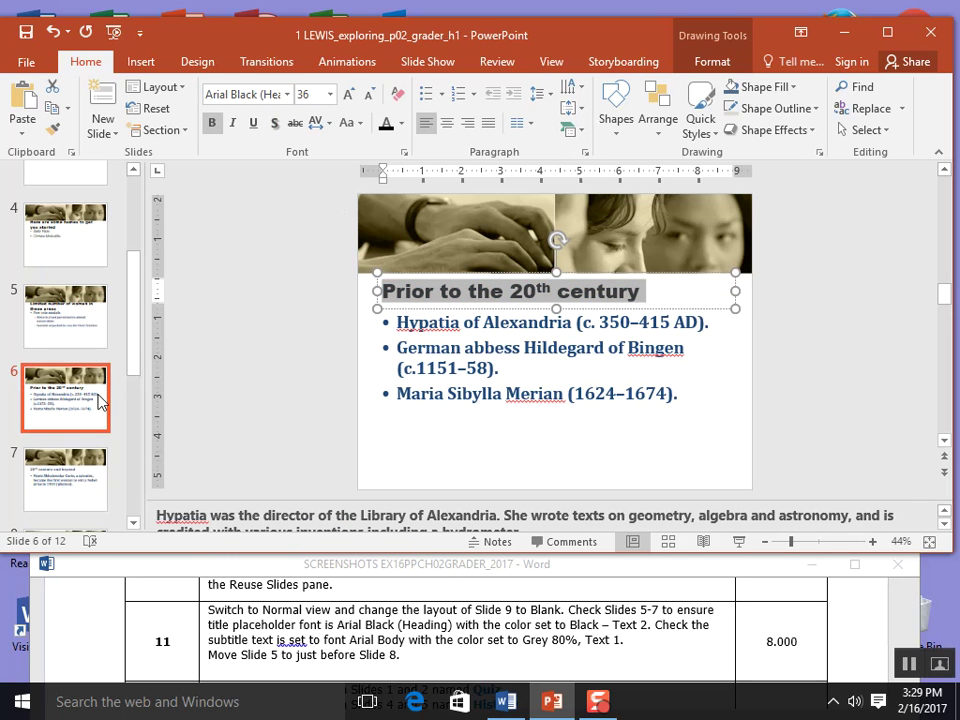
Set slide 7's title to Arial Black in black.
click(65, 475)
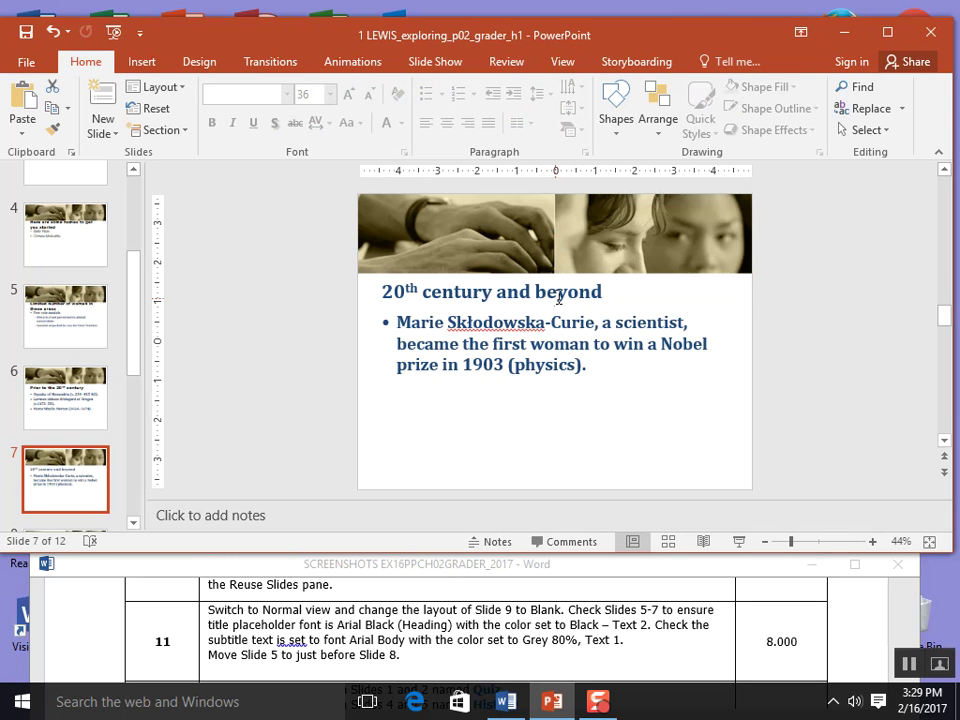
click(559, 296)
drag(604, 291, 382, 291)
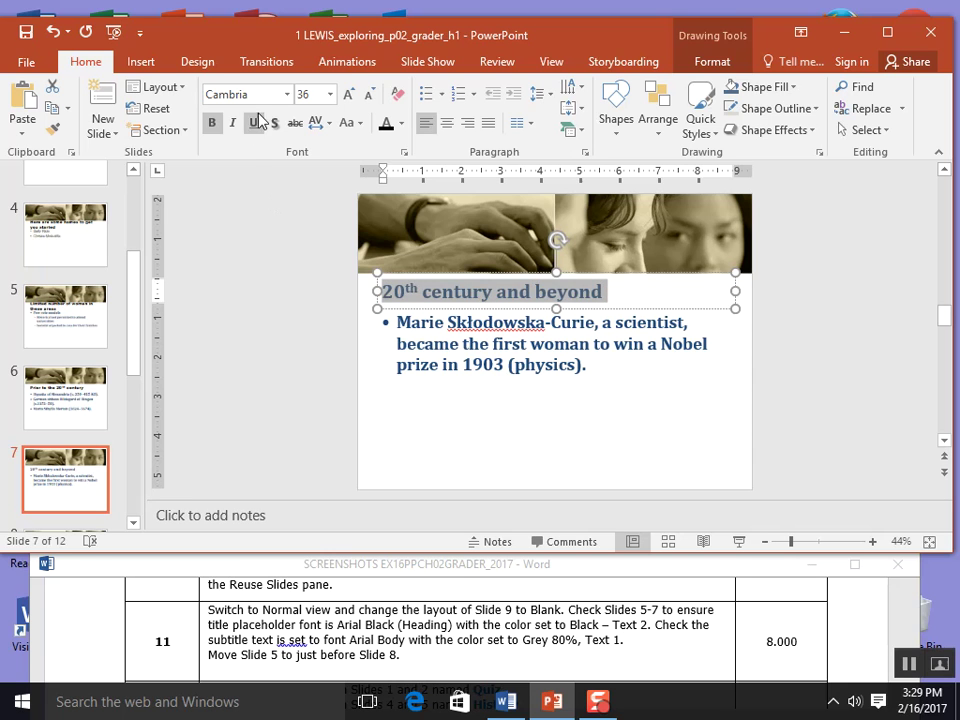
click(287, 94)
scroll(290, 165, up, 3)
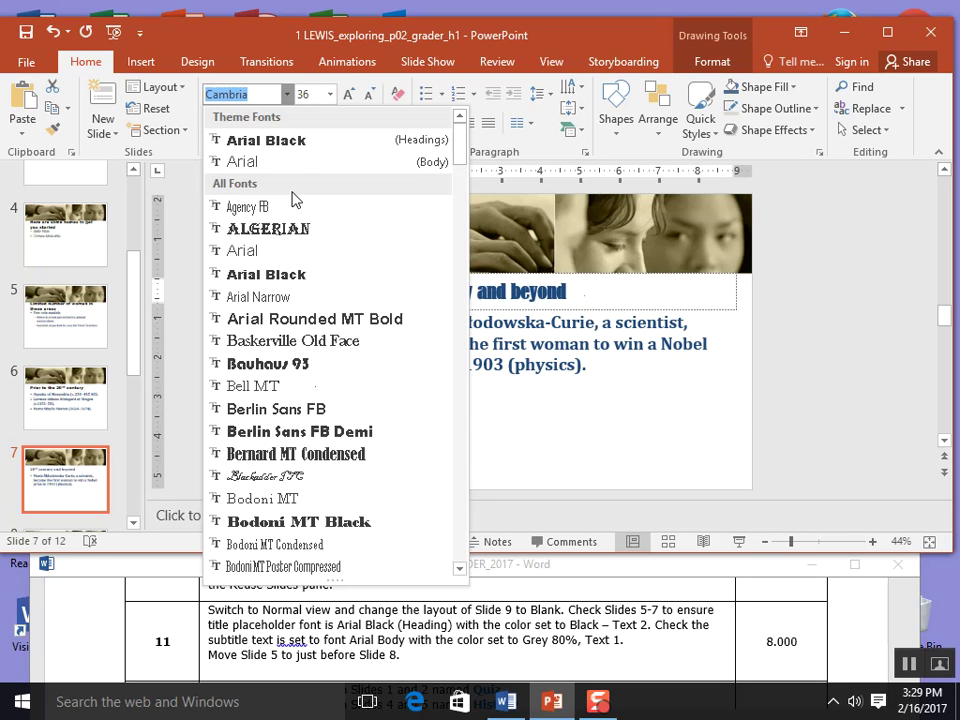
click(300, 143)
click(388, 125)
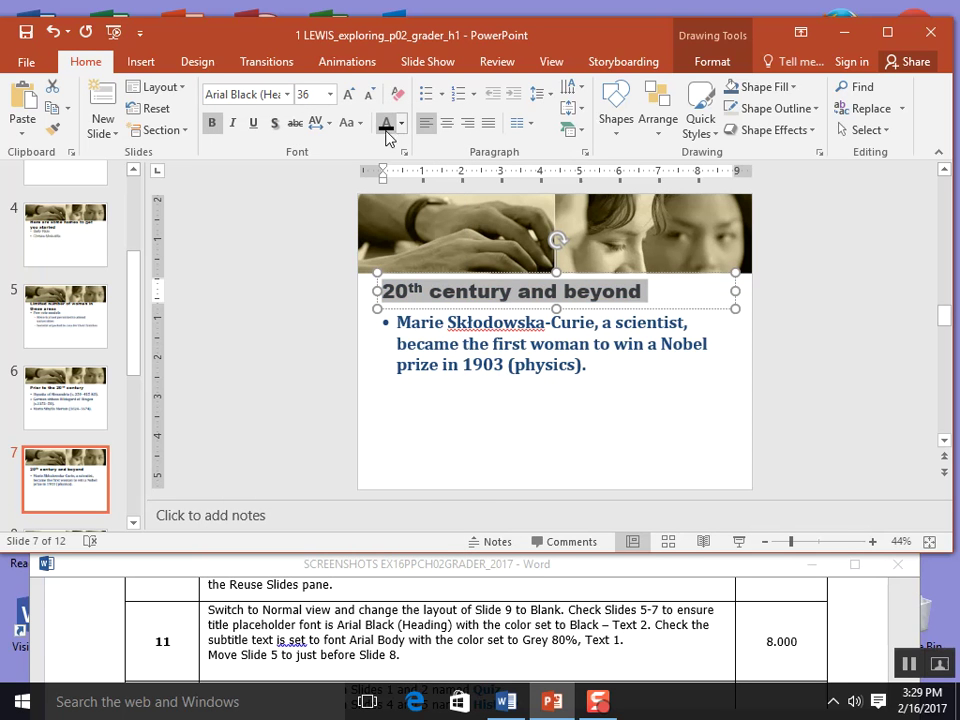
click(527, 364)
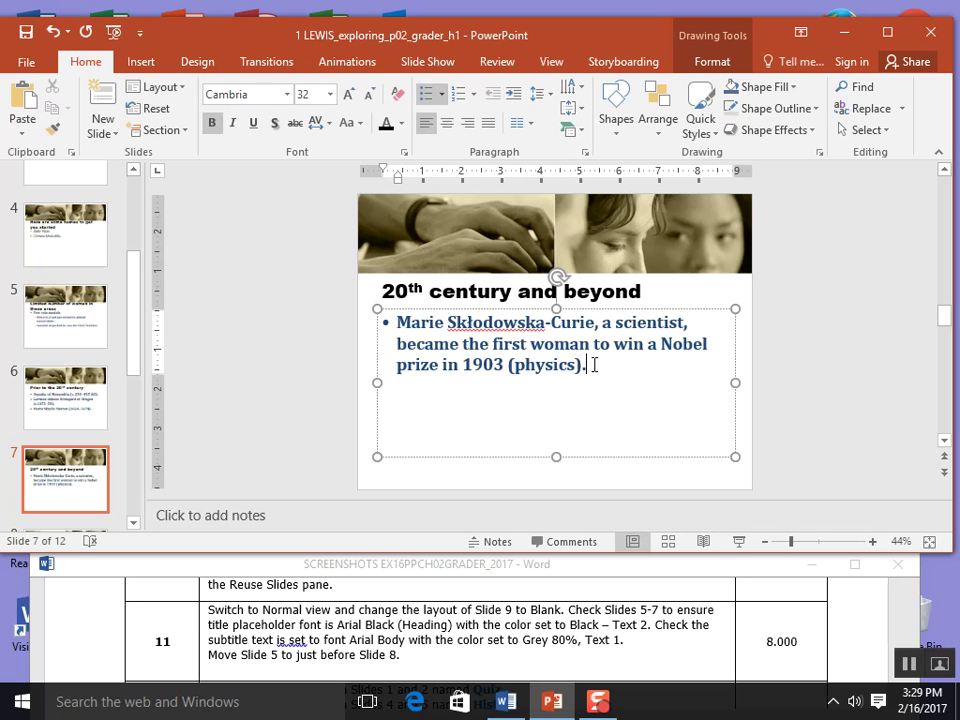
Colour slide 7's bullet text Gray-80%, Text 1.
drag(594, 365, 403, 327)
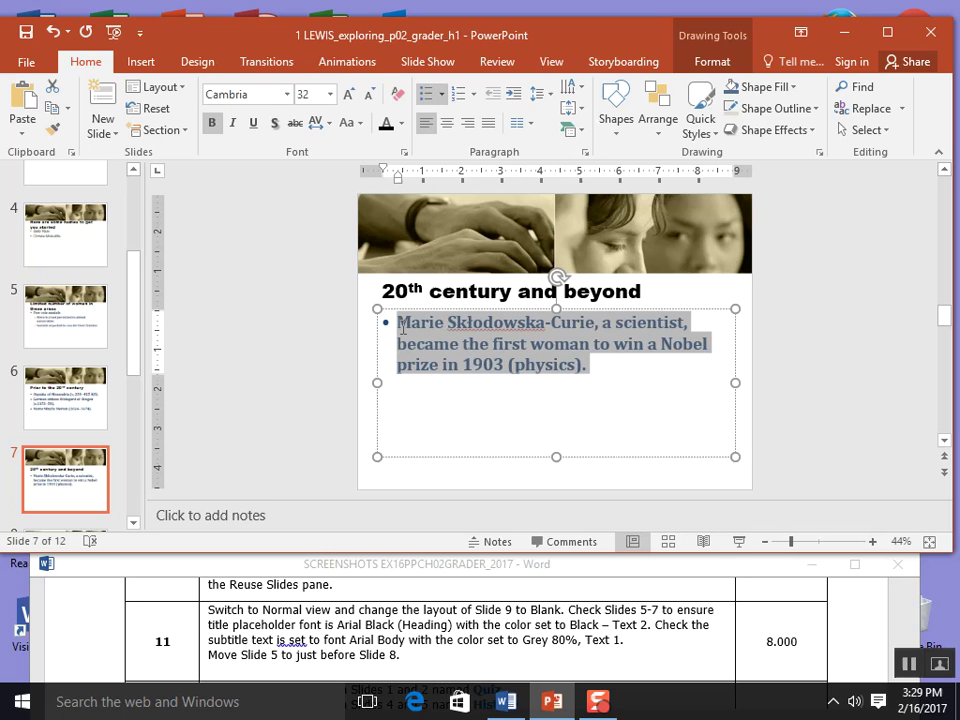
click(402, 124)
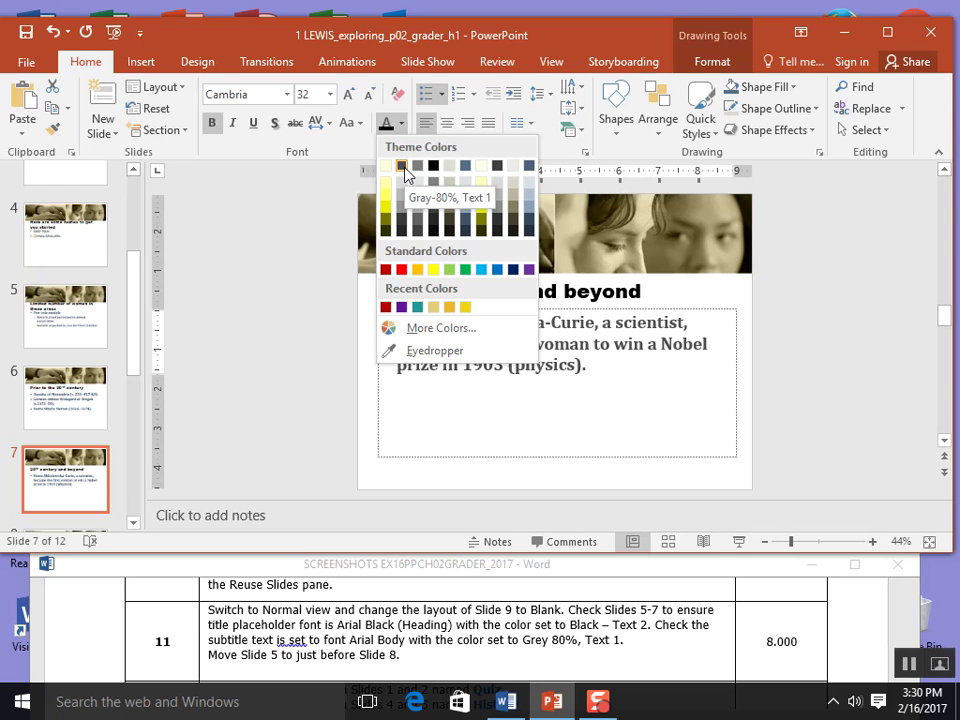
click(406, 173)
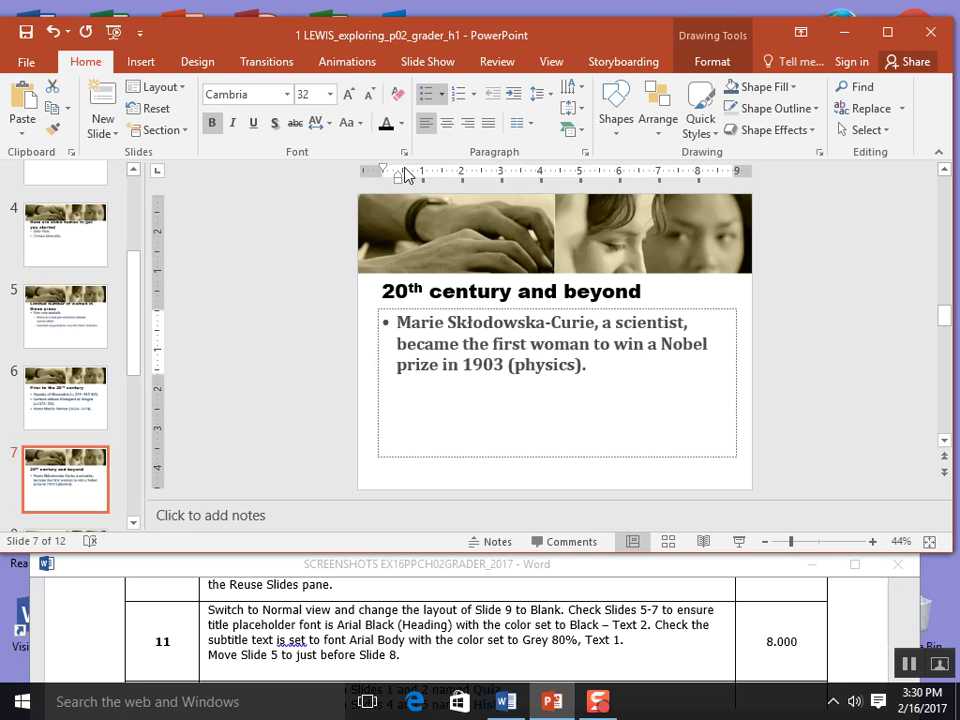
Colour all three bullet lines on slide 5 grey.
click(65, 402)
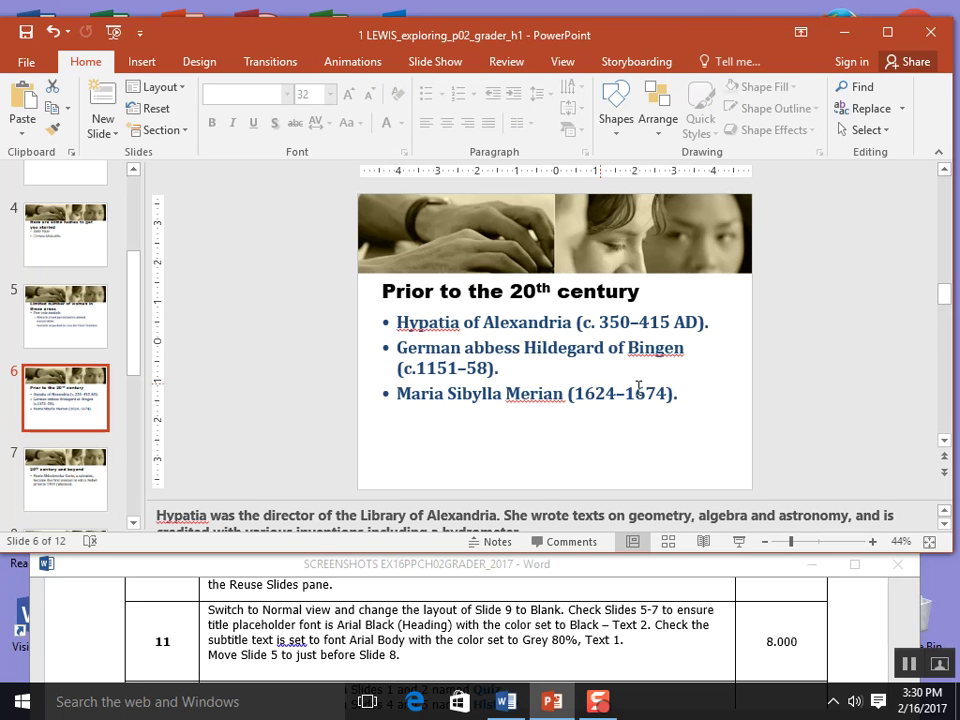
drag(692, 392, 553, 274)
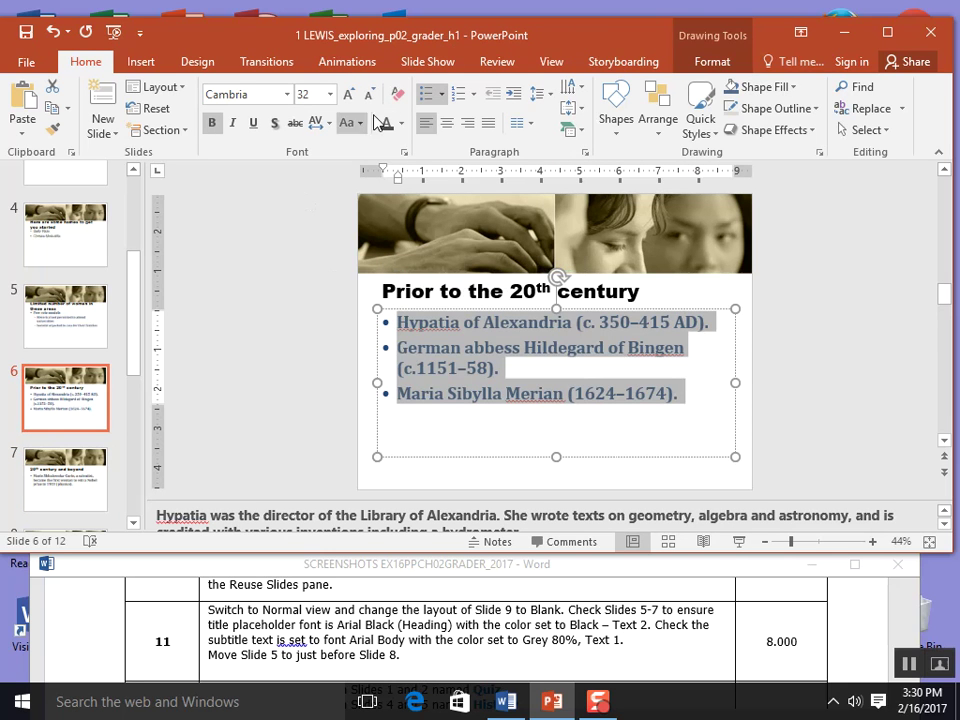
click(70, 317)
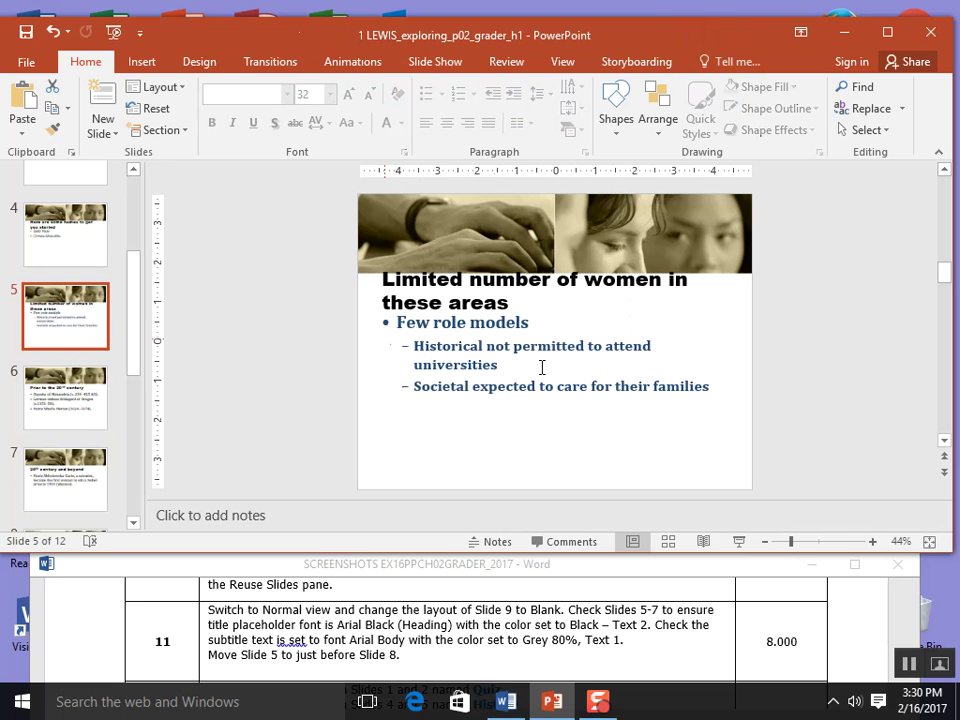
click(574, 381)
drag(714, 386, 392, 322)
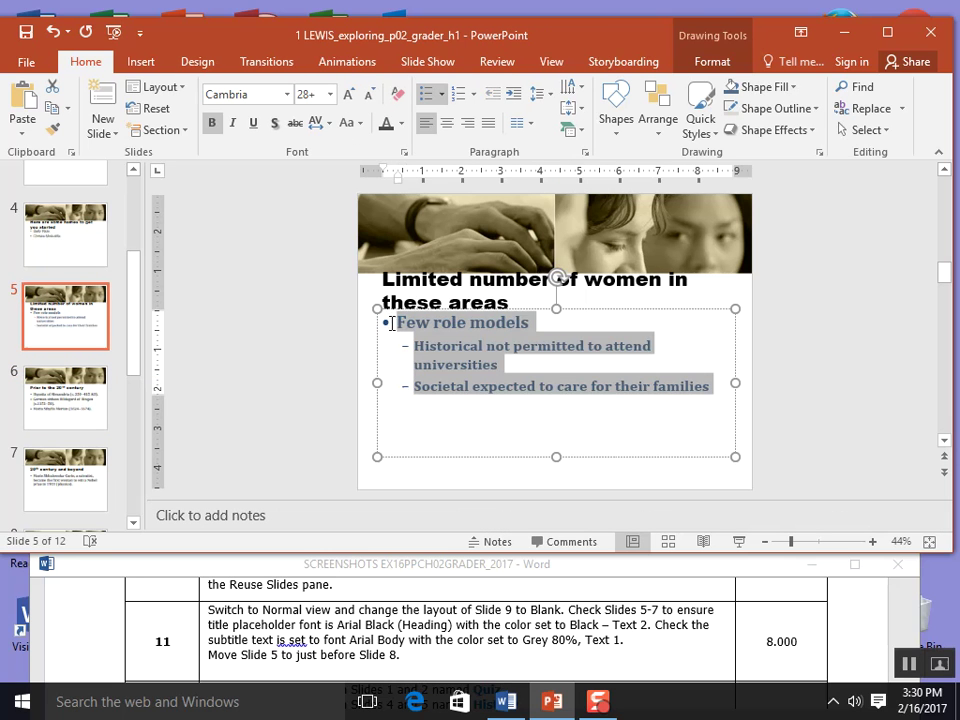
click(387, 128)
click(70, 325)
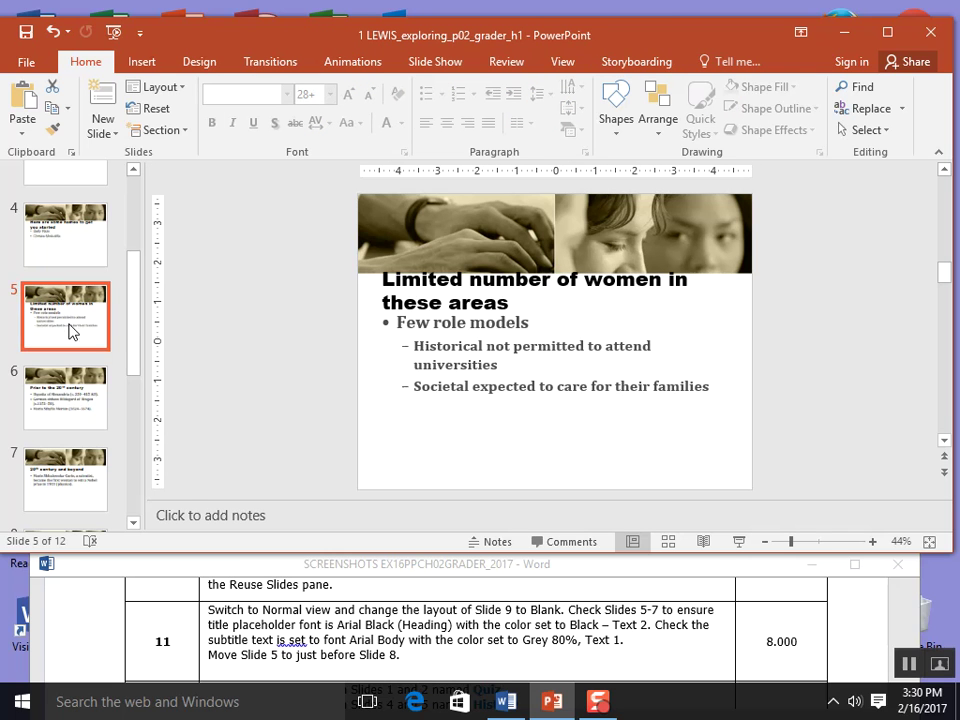
Move slide 5 lower in the order, save the deck, and bring up step 12 in the Word instructions.
mouse_move(69, 324)
mouse_down()
mouse_move(62, 495)
mouse_move(79, 461)
mouse_move(88, 306)
mouse_move(75, 311)
mouse_up()
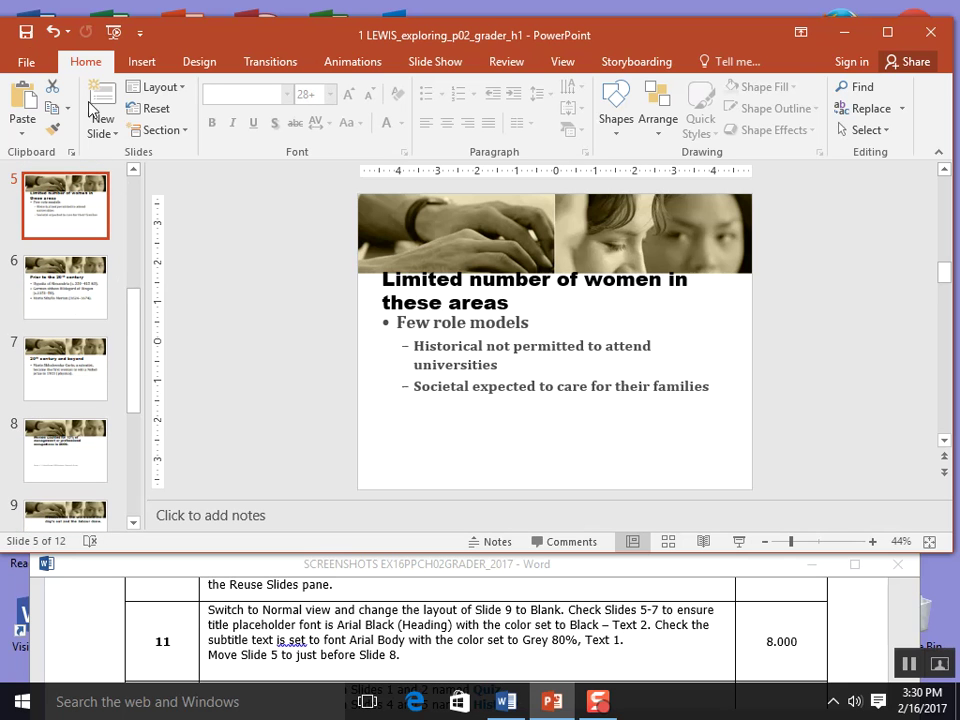
click(22, 30)
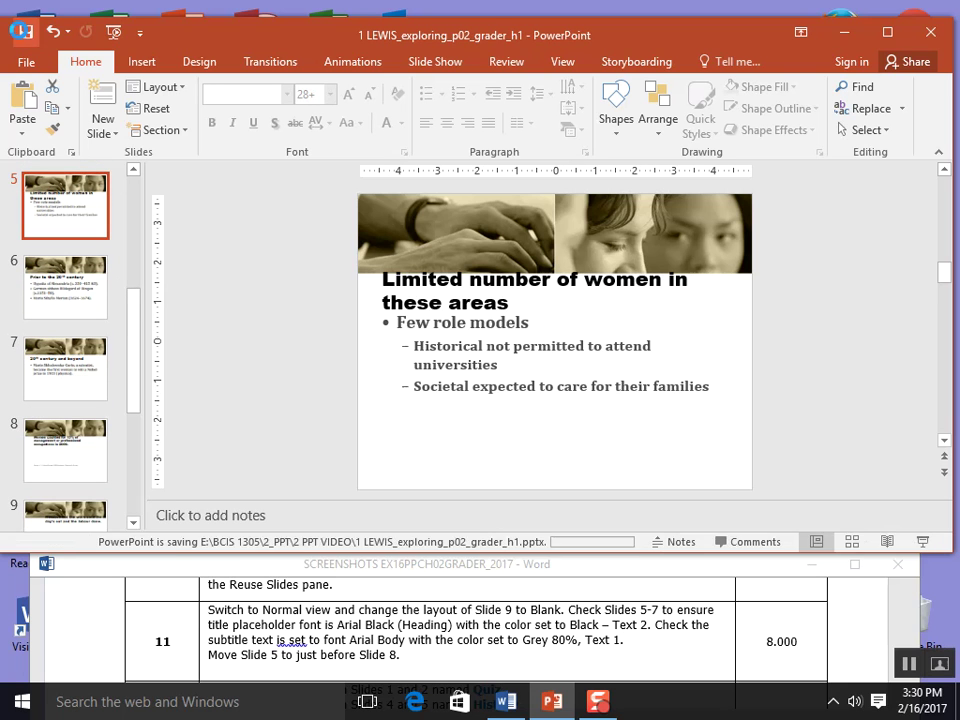
click(433, 655)
scroll(433, 650, down, 3)
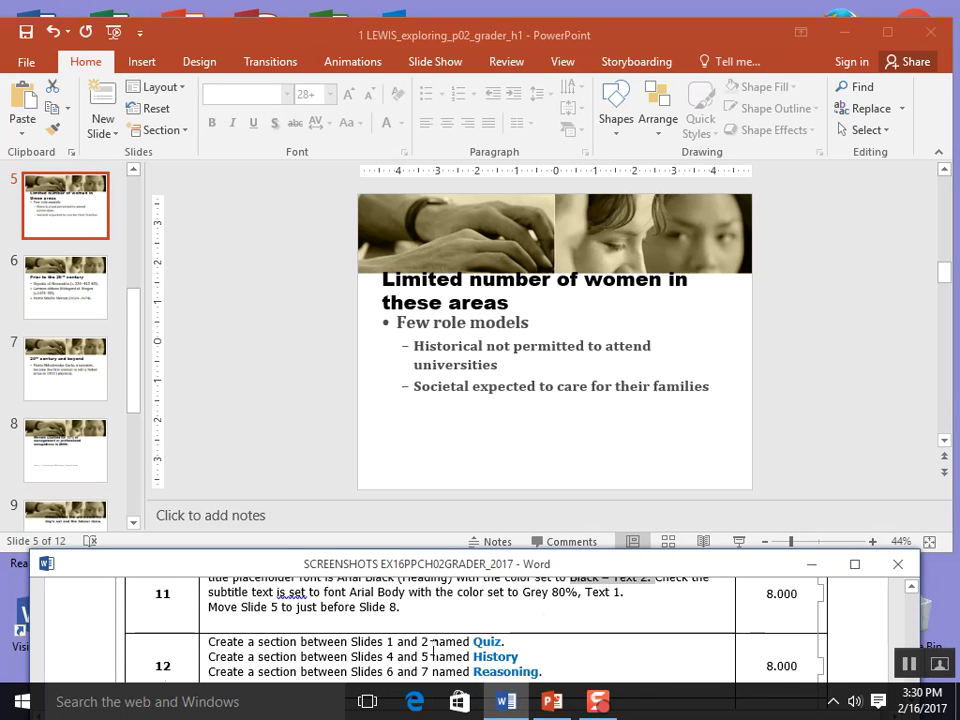
mouse_move(384, 564)
mouse_down()
mouse_move(384, 584)
mouse_move(381, 553)
mouse_move(381, 572)
mouse_up()
drag(129, 399, 139, 222)
Insert a new section before slide 2, rename it Quiz, and select the gap between slides 4 and 5.
click(72, 250)
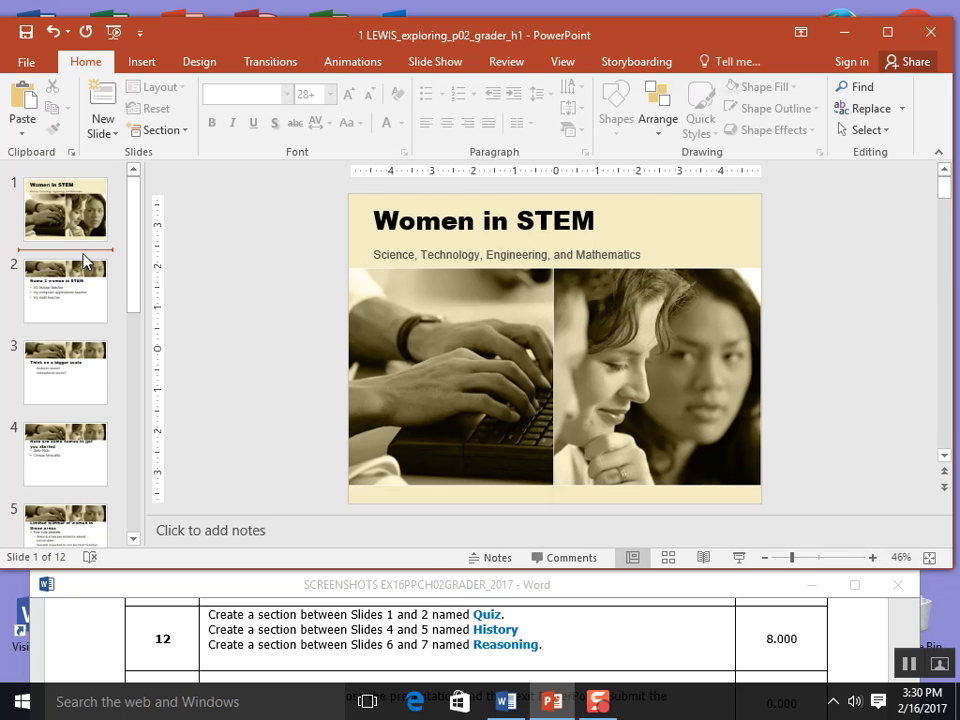
click(172, 131)
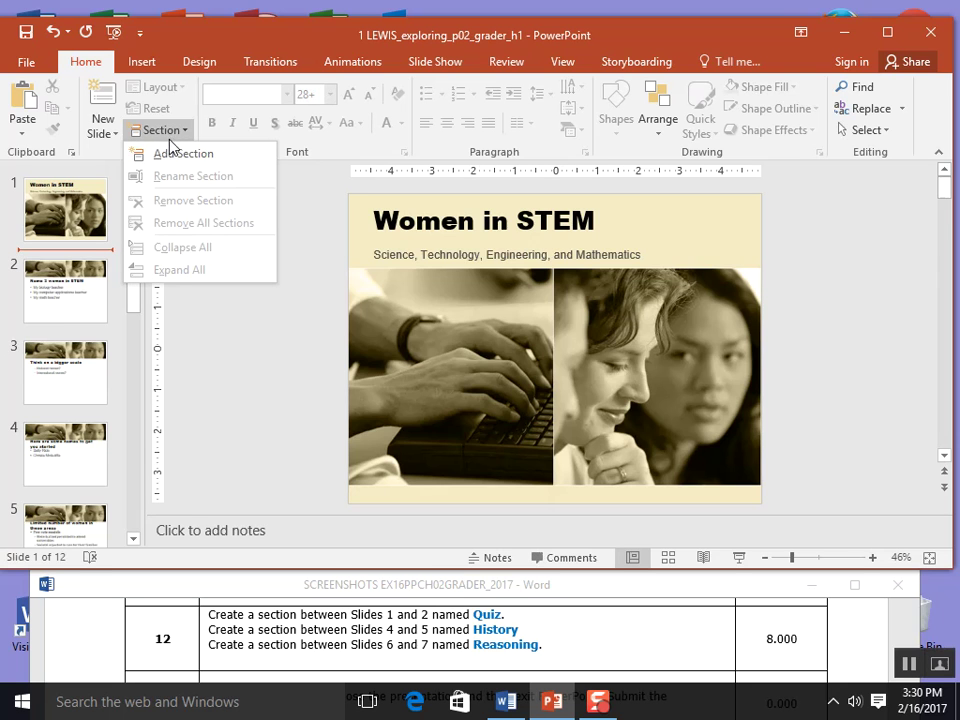
click(172, 153)
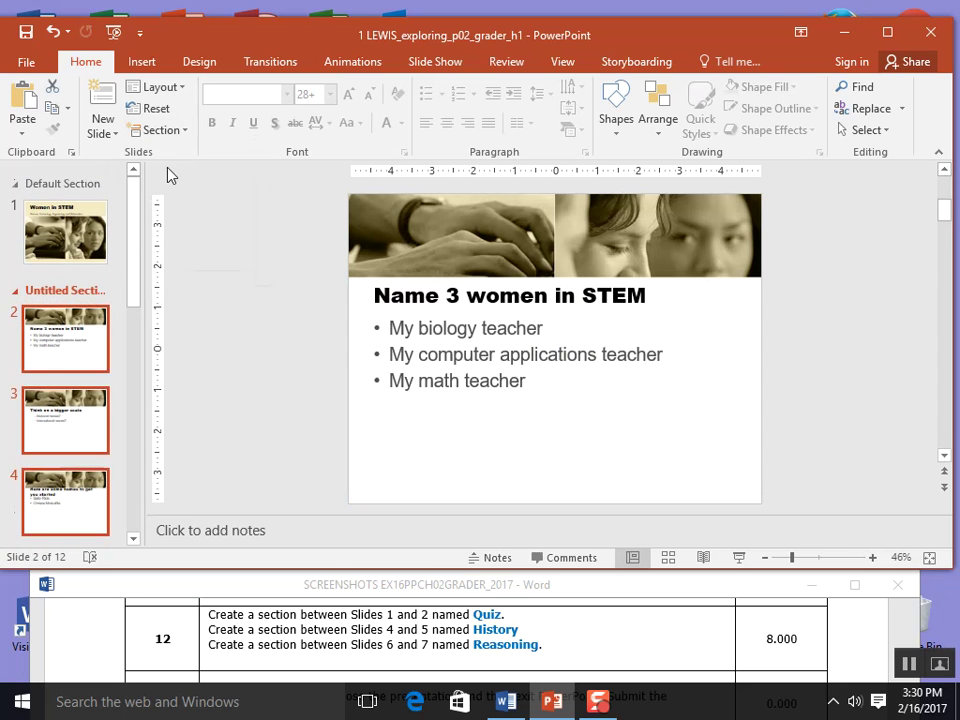
right_click(71, 300)
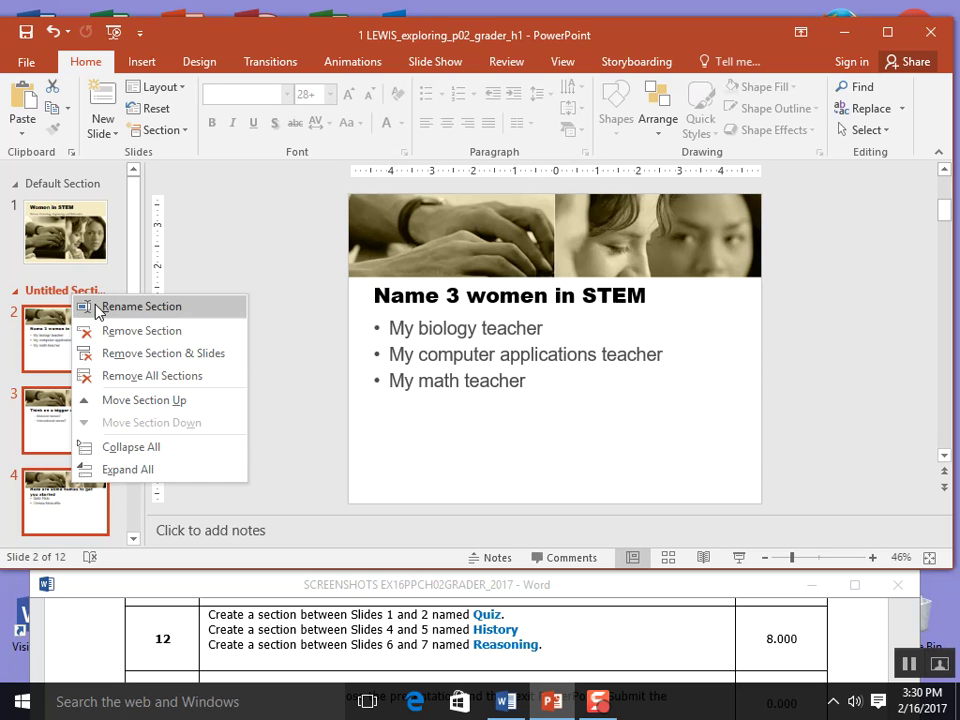
click(97, 307)
text(Quiz)
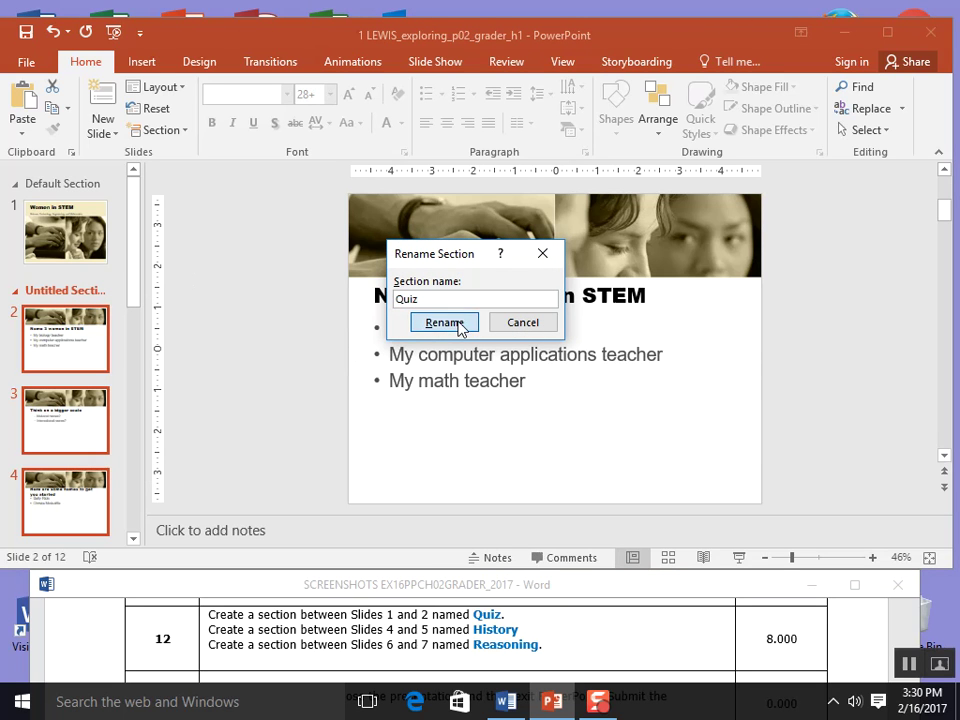
click(455, 322)
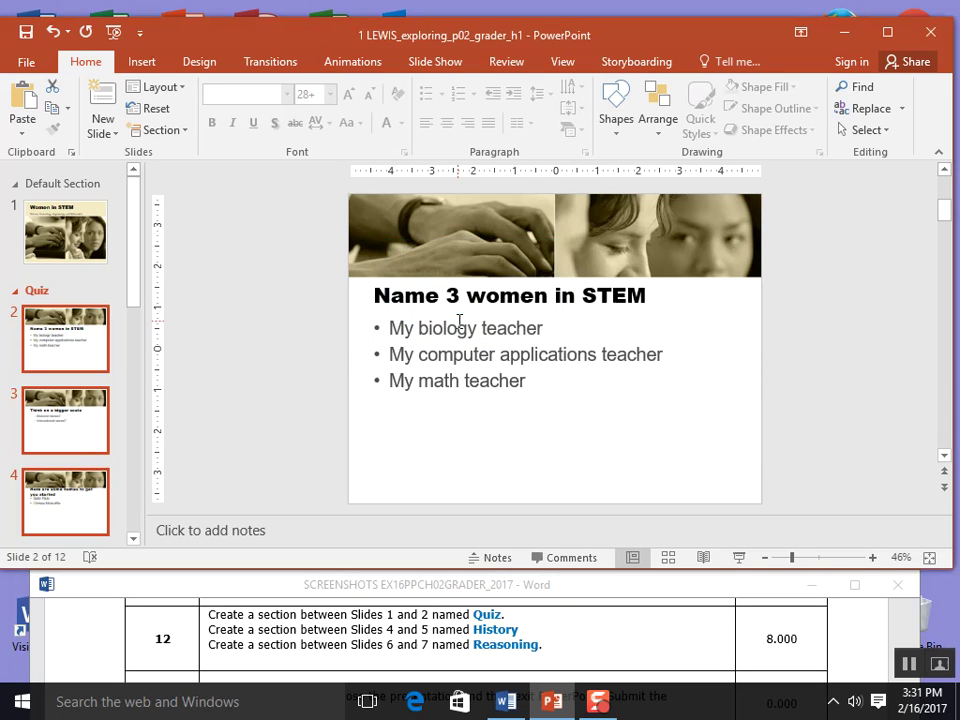
drag(133, 296, 115, 375)
click(62, 291)
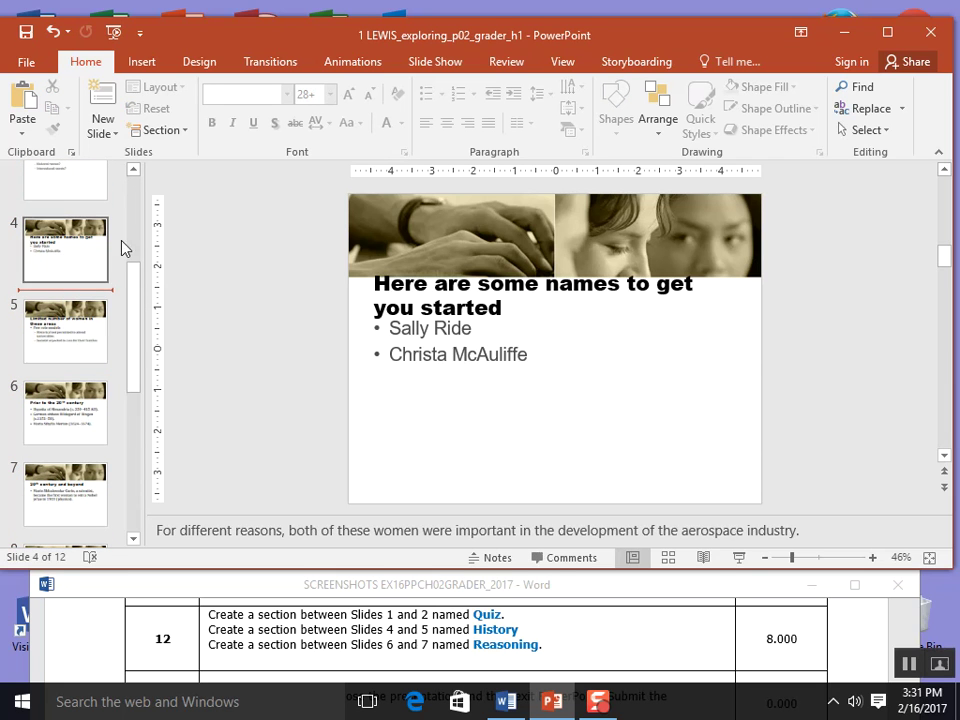
Add a section at slide 5, rename it History, and select the gap before slide 7.
click(178, 131)
click(175, 154)
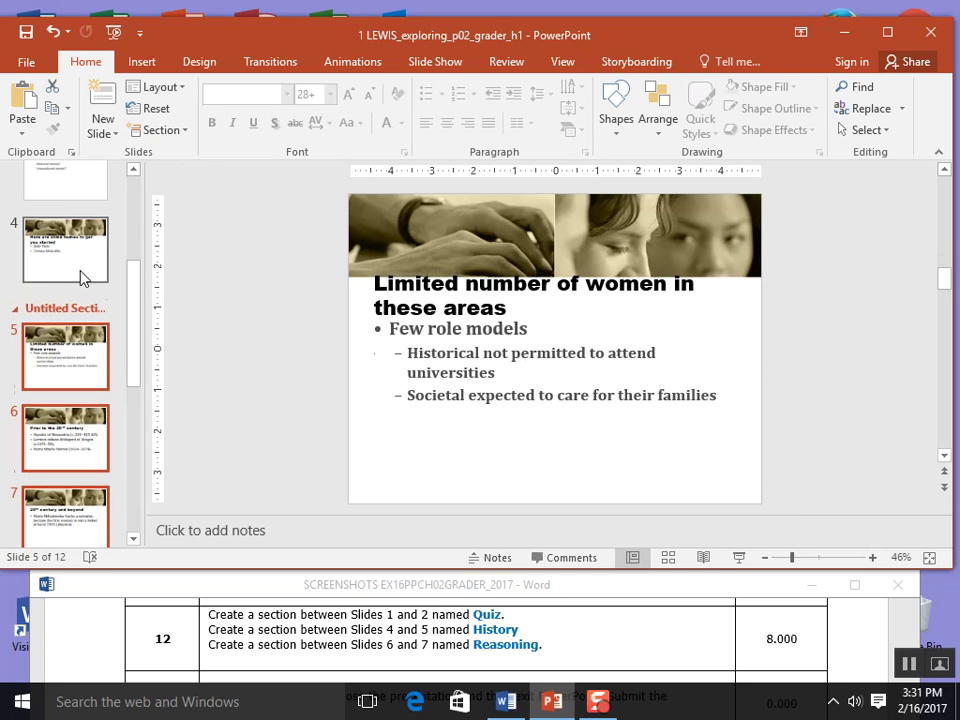
right_click(63, 309)
click(96, 321)
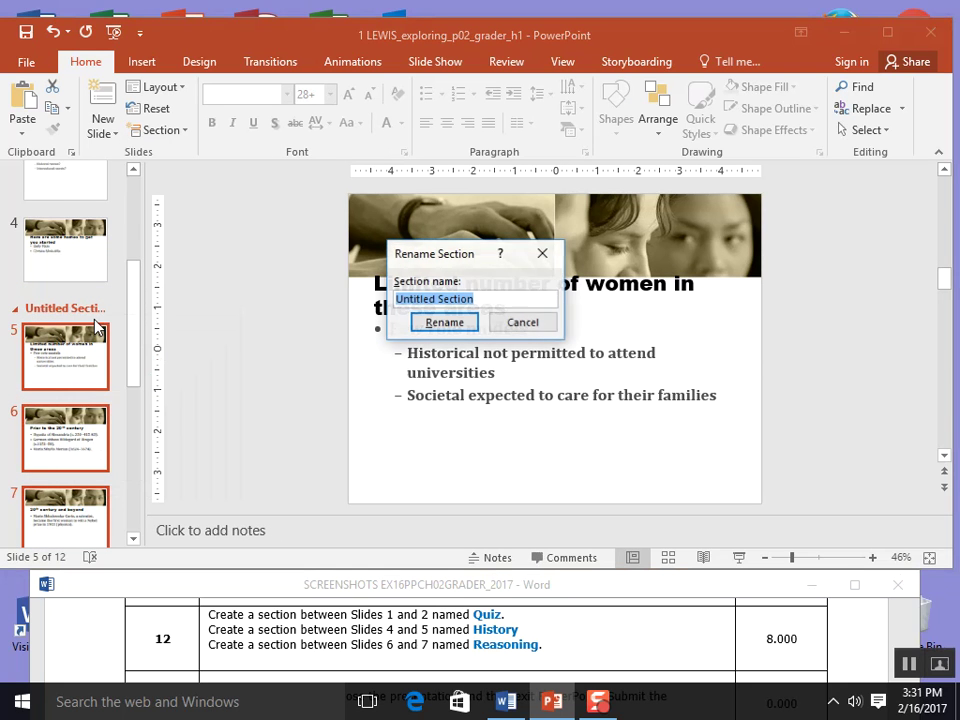
text(History)
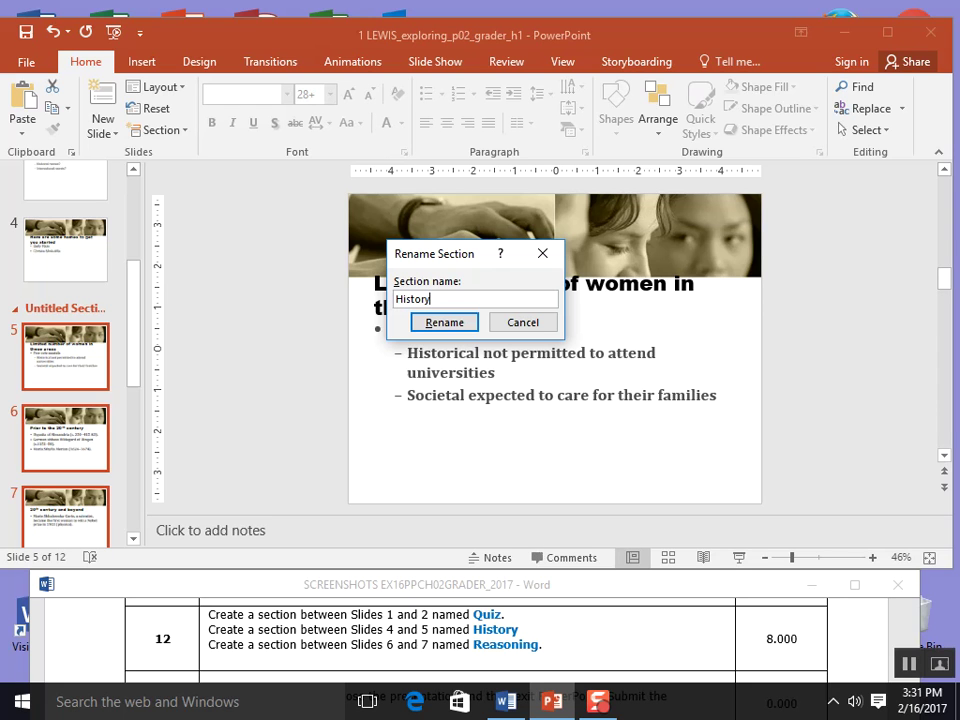
click(430, 325)
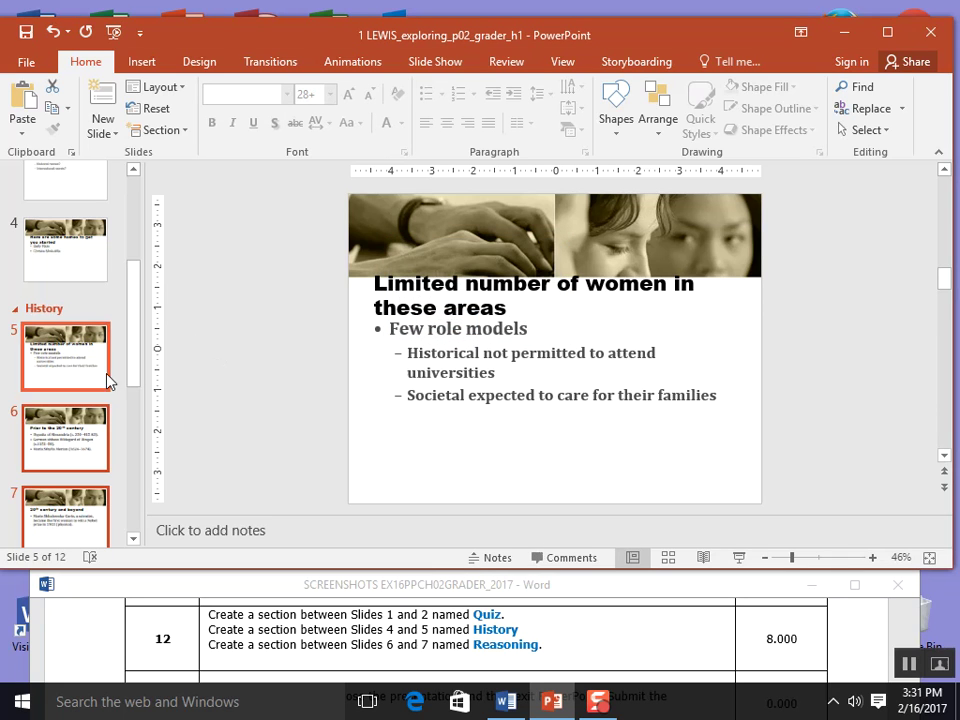
drag(133, 362, 138, 420)
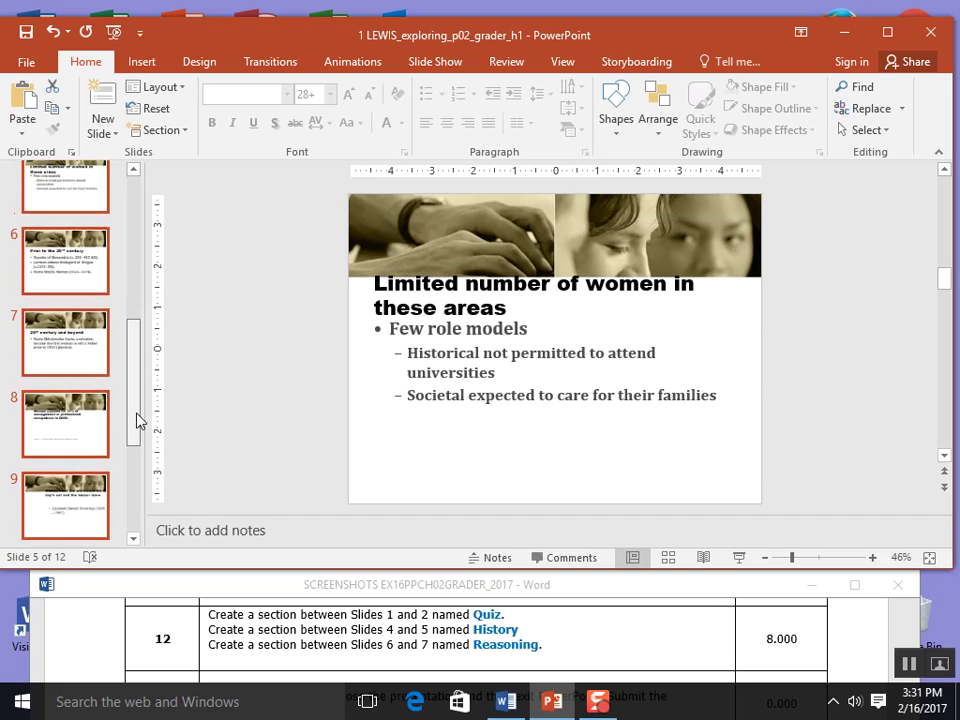
click(42, 228)
click(57, 300)
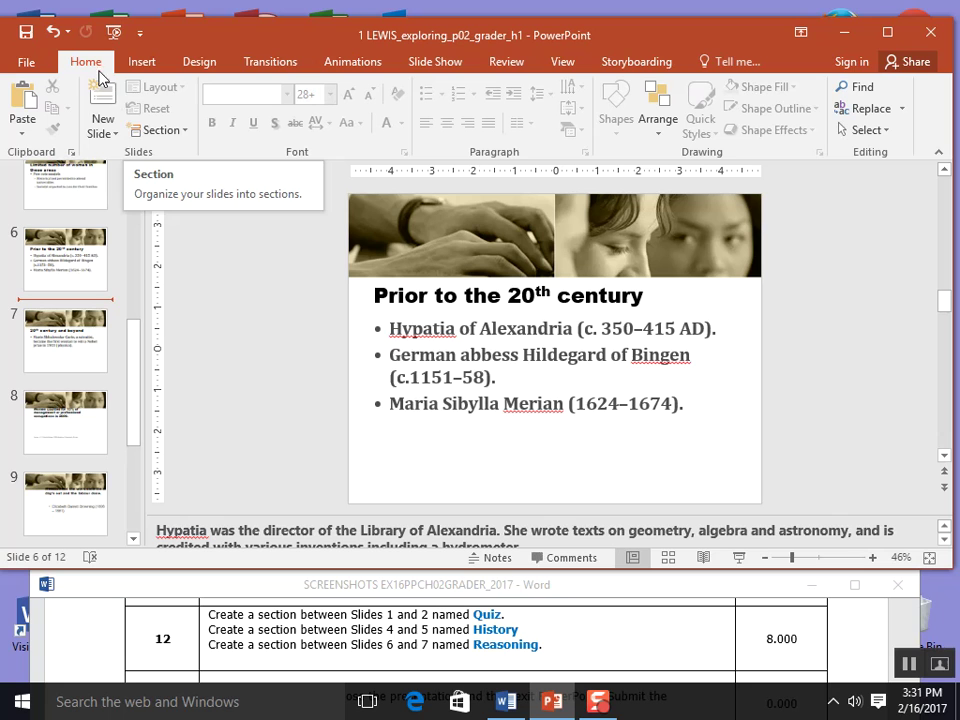
Add a section at slide 7, rename it Reasoning, and scroll the Word instructions onward.
click(172, 131)
click(172, 155)
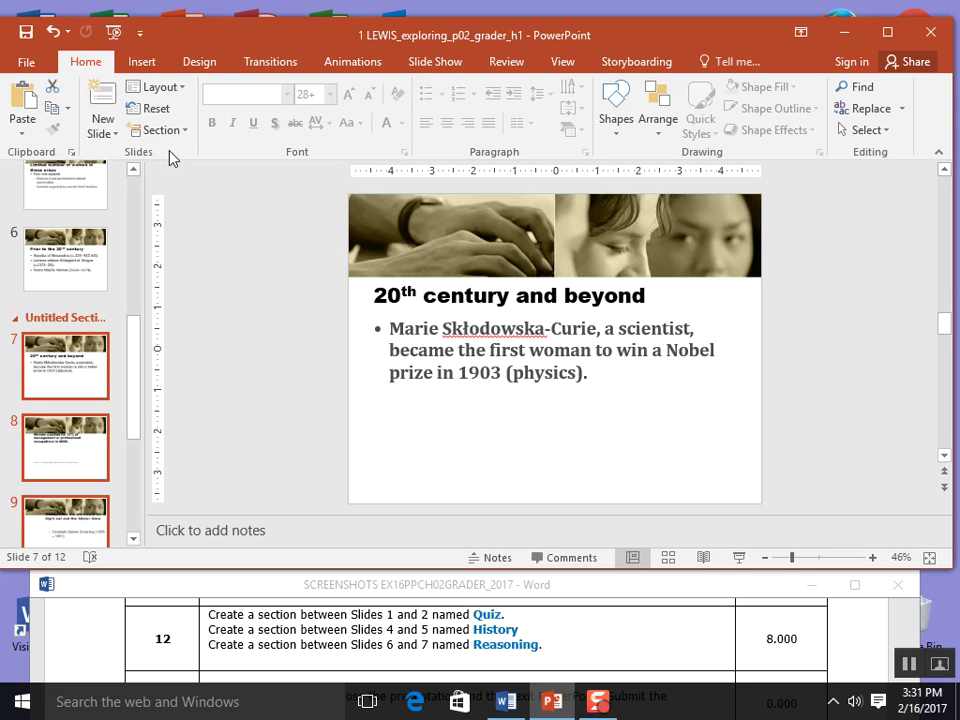
right_click(45, 320)
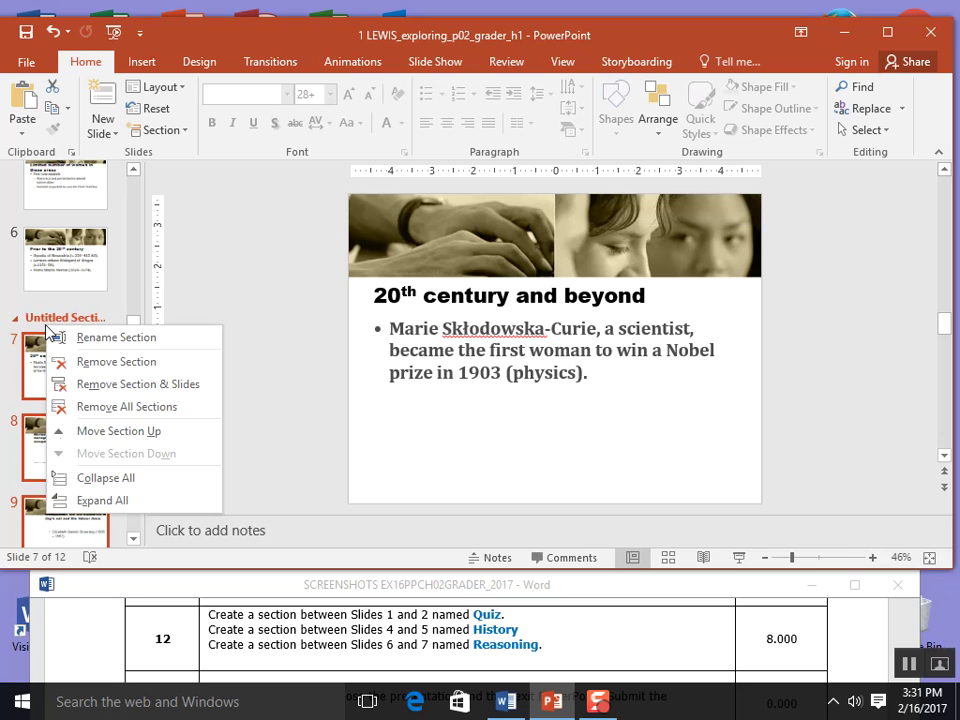
click(86, 340)
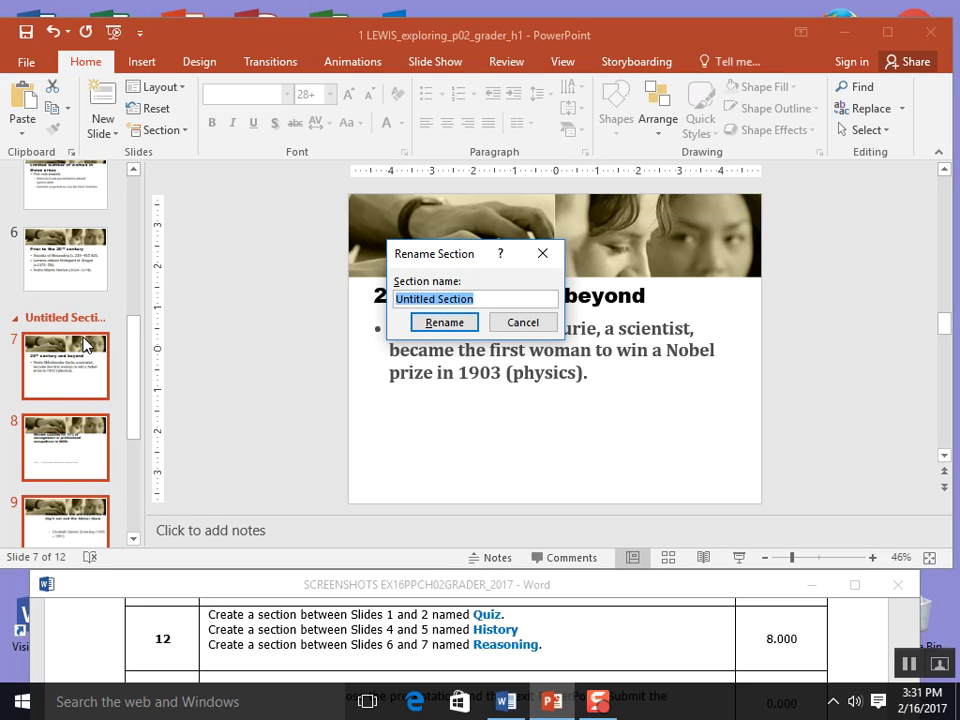
text(Reasoning)
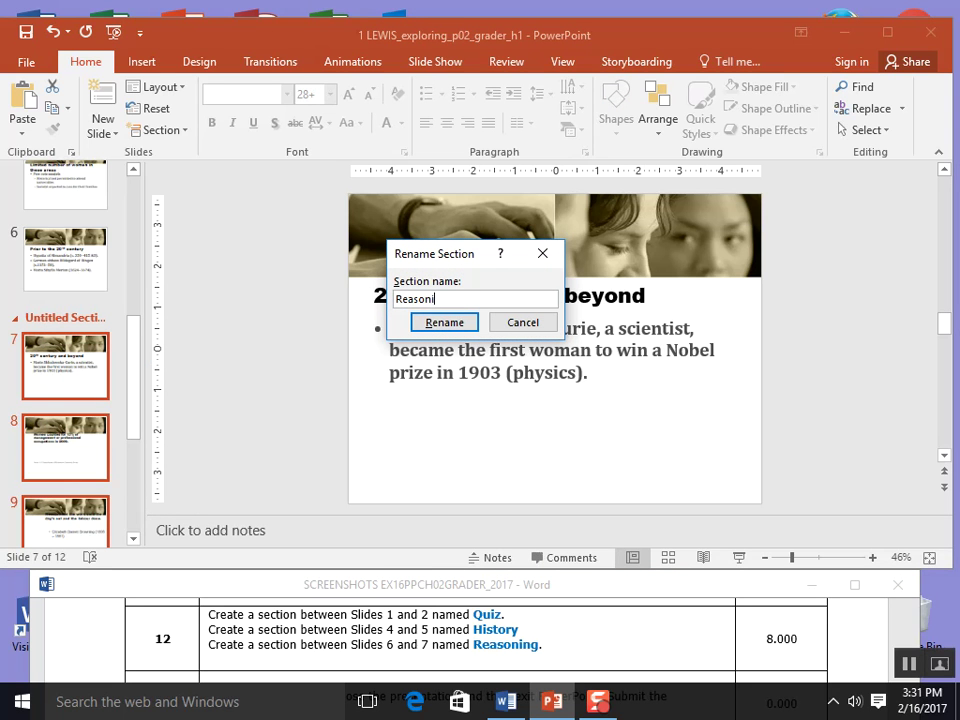
click(443, 321)
click(519, 626)
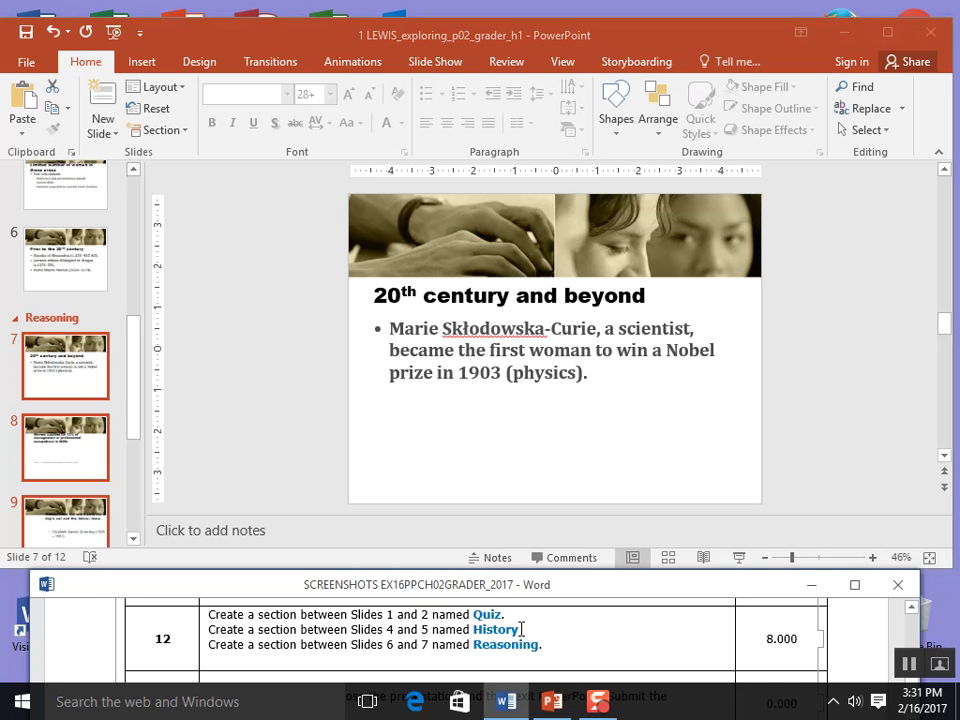
scroll(520, 628, down, 2)
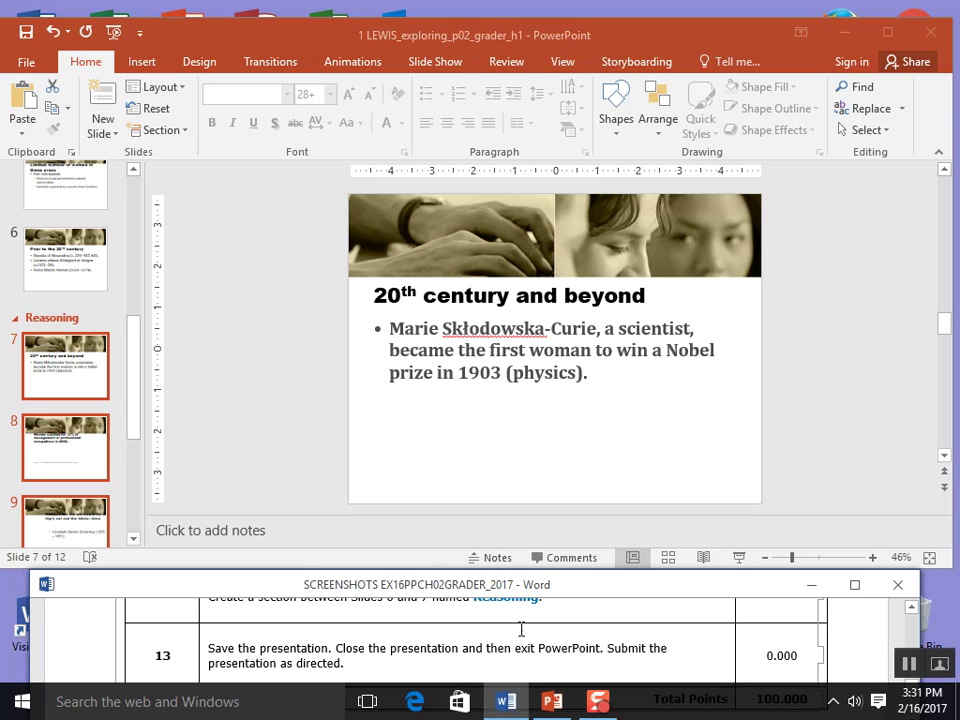
Delete the three blank trailing slides from slide 10 onward and save the nine-slide deck.
click(136, 418)
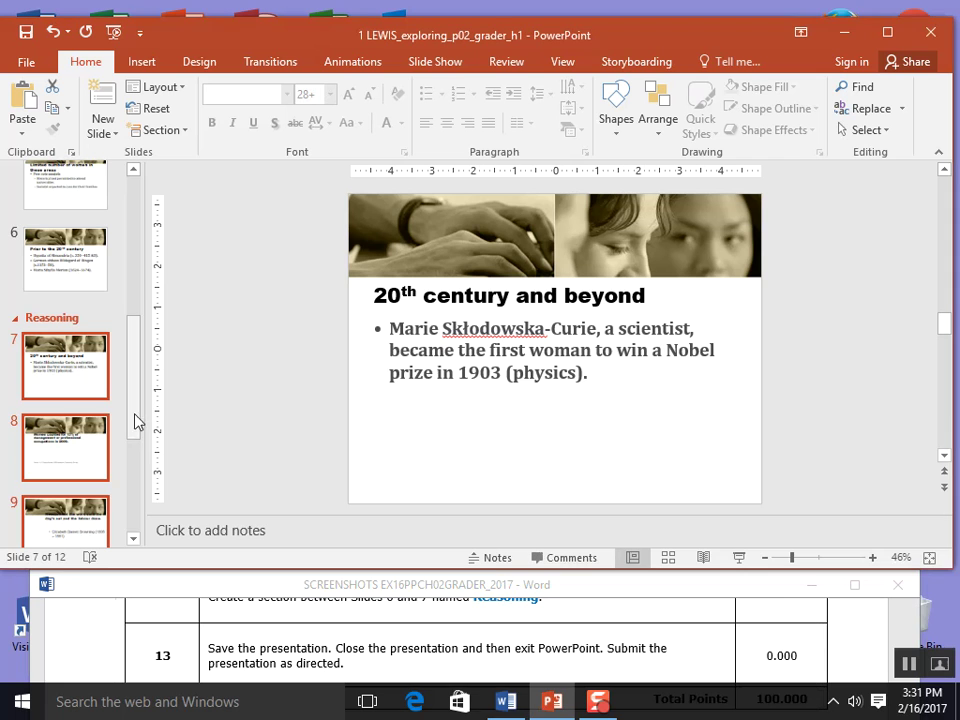
drag(133, 420, 137, 543)
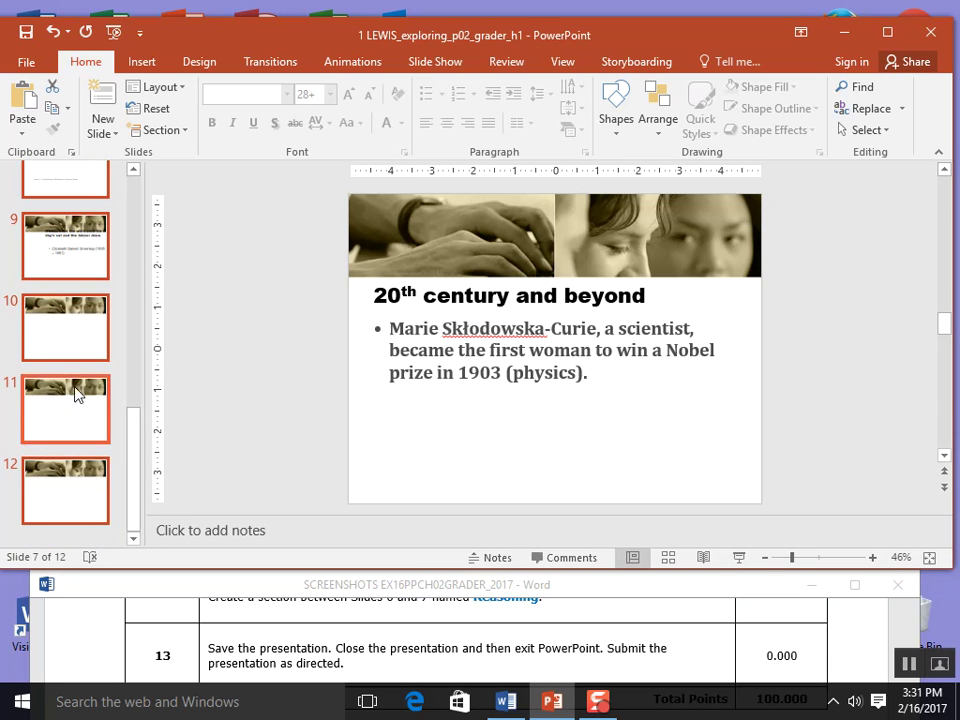
click(74, 356)
key(Delete)
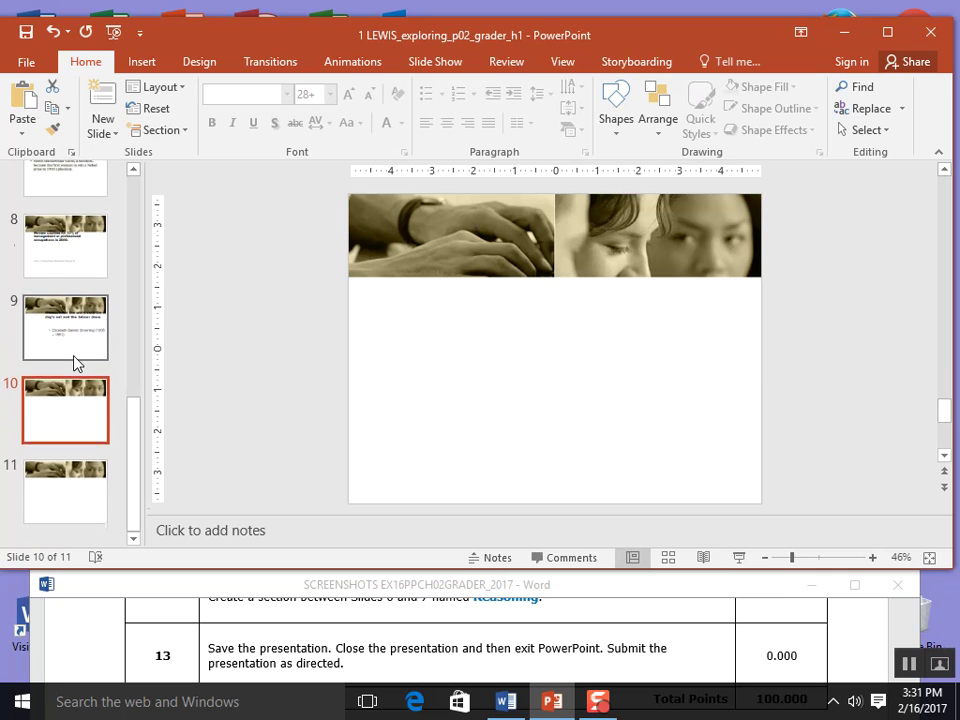
key(Delete)
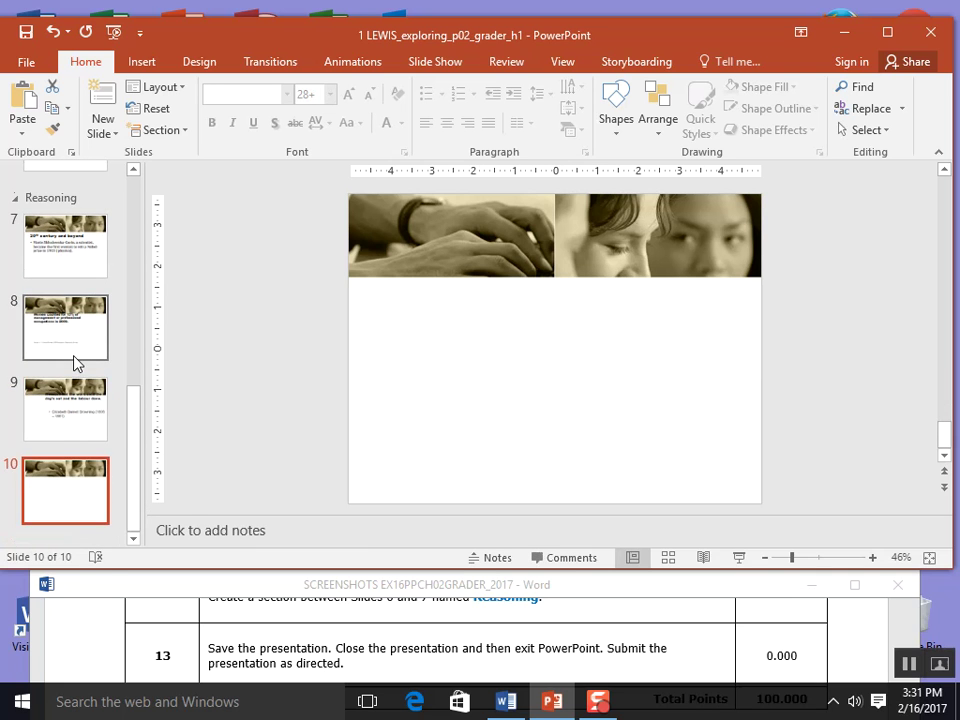
key(Delete)
click(26, 32)
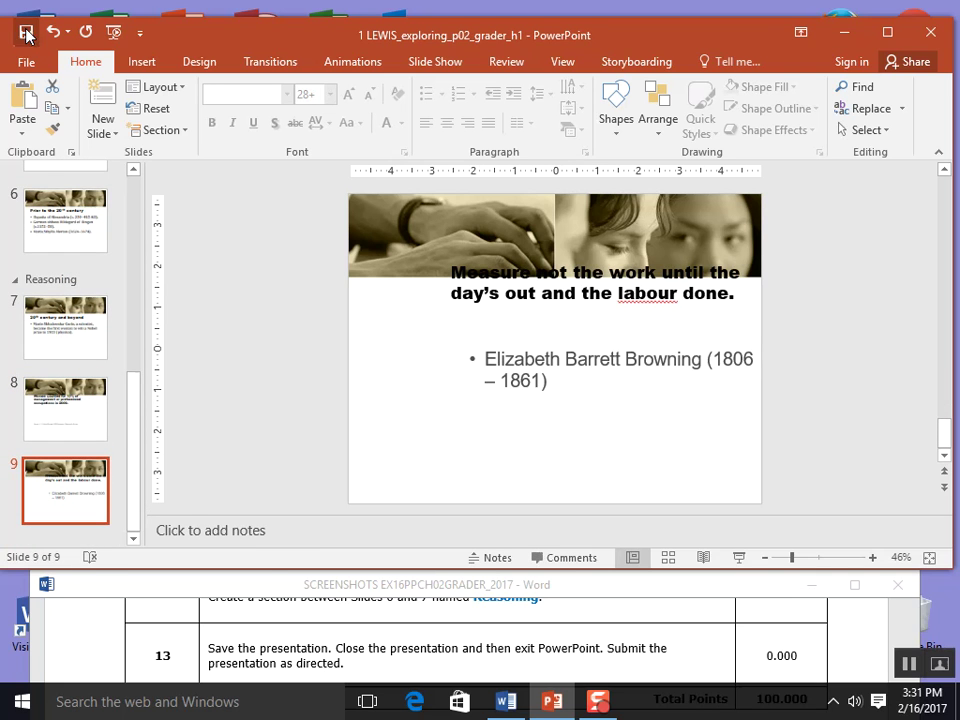